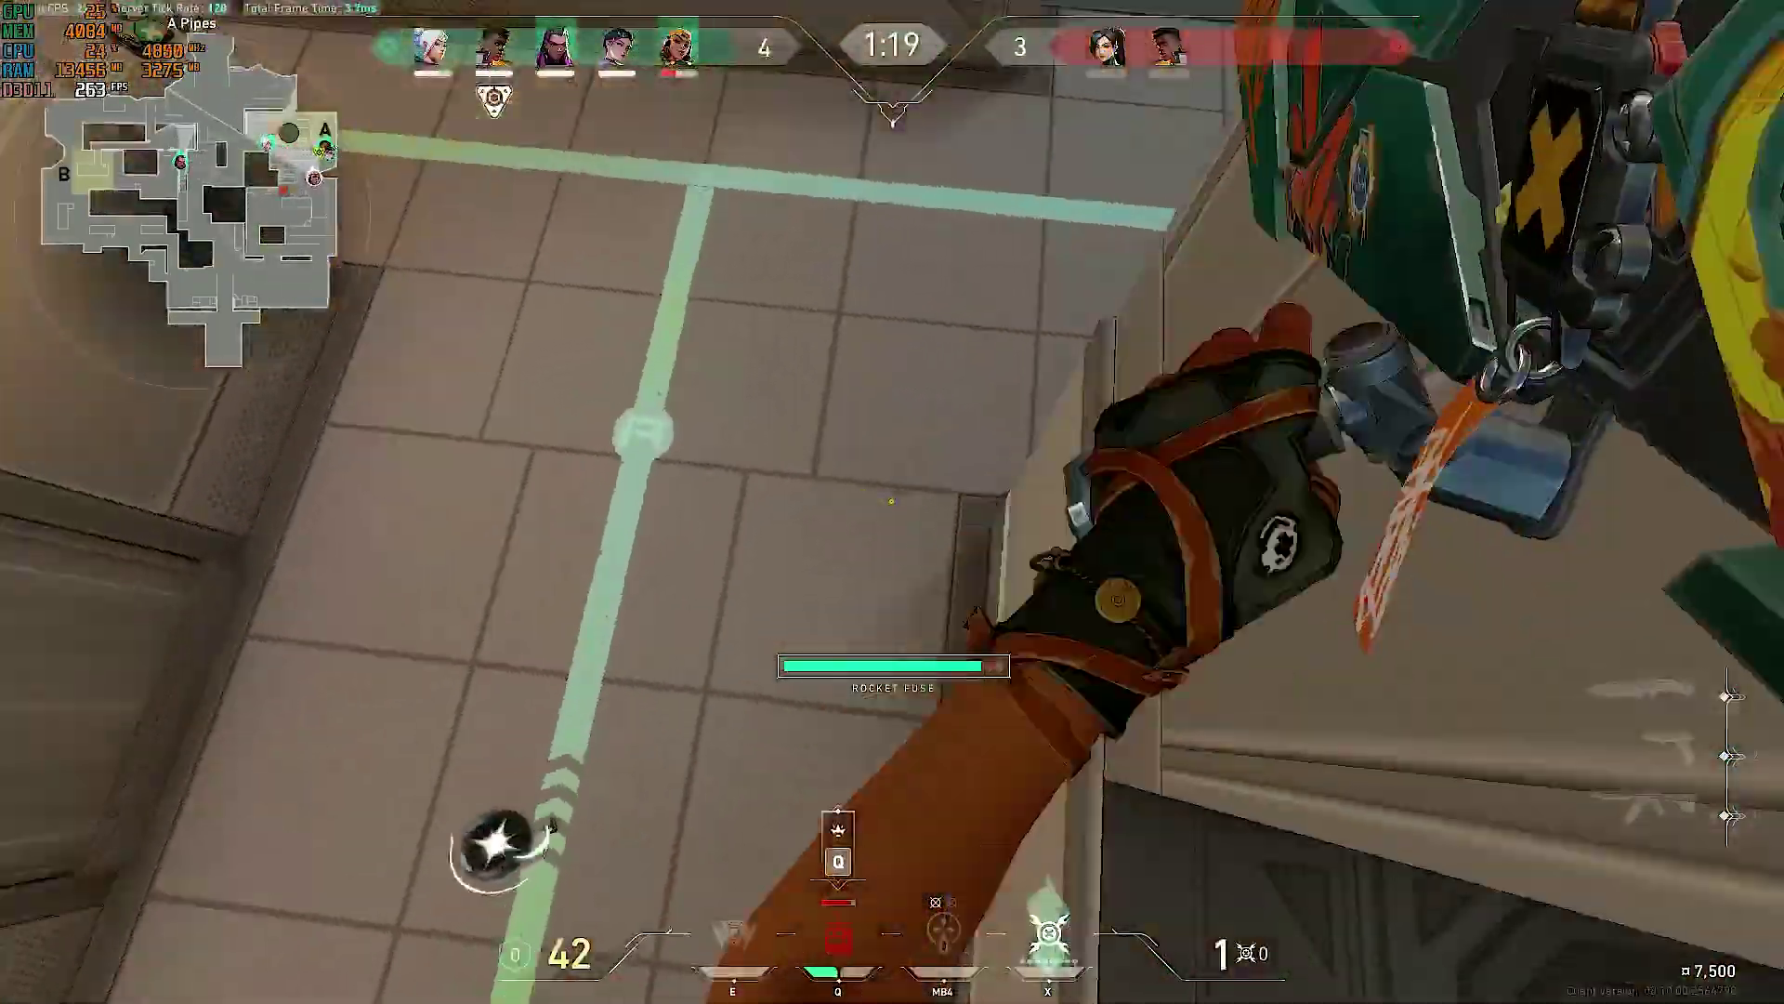
key("x")
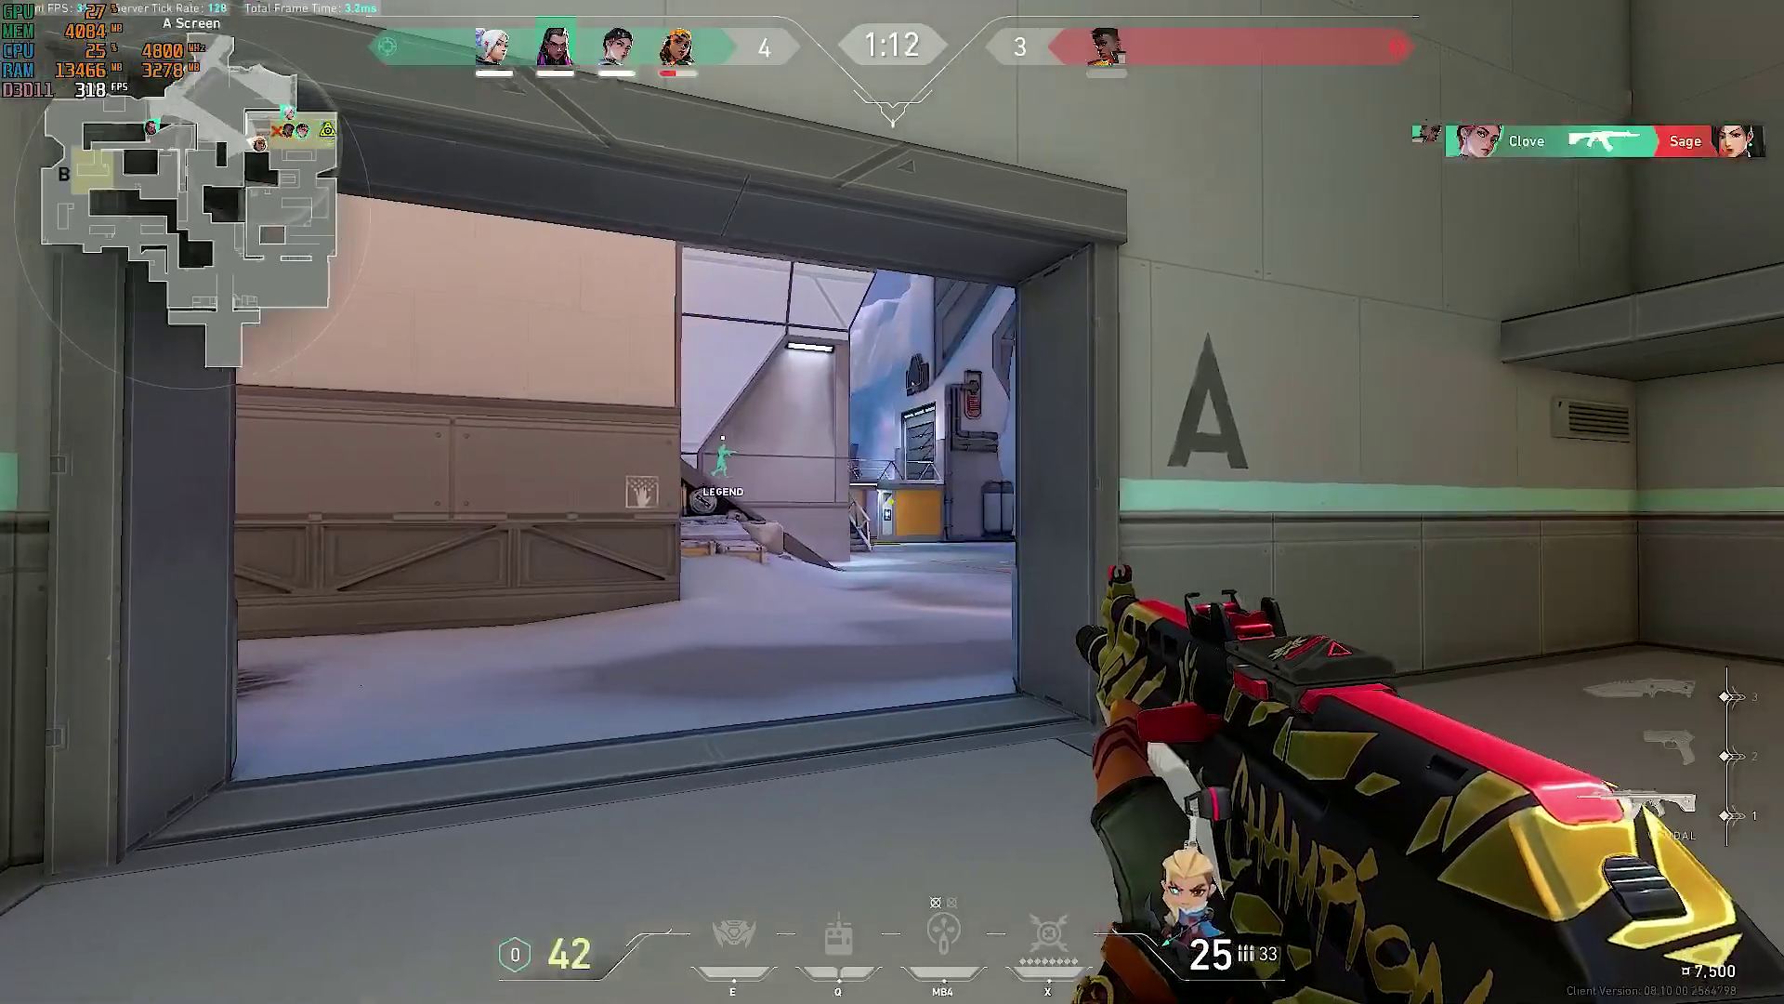
key("w")
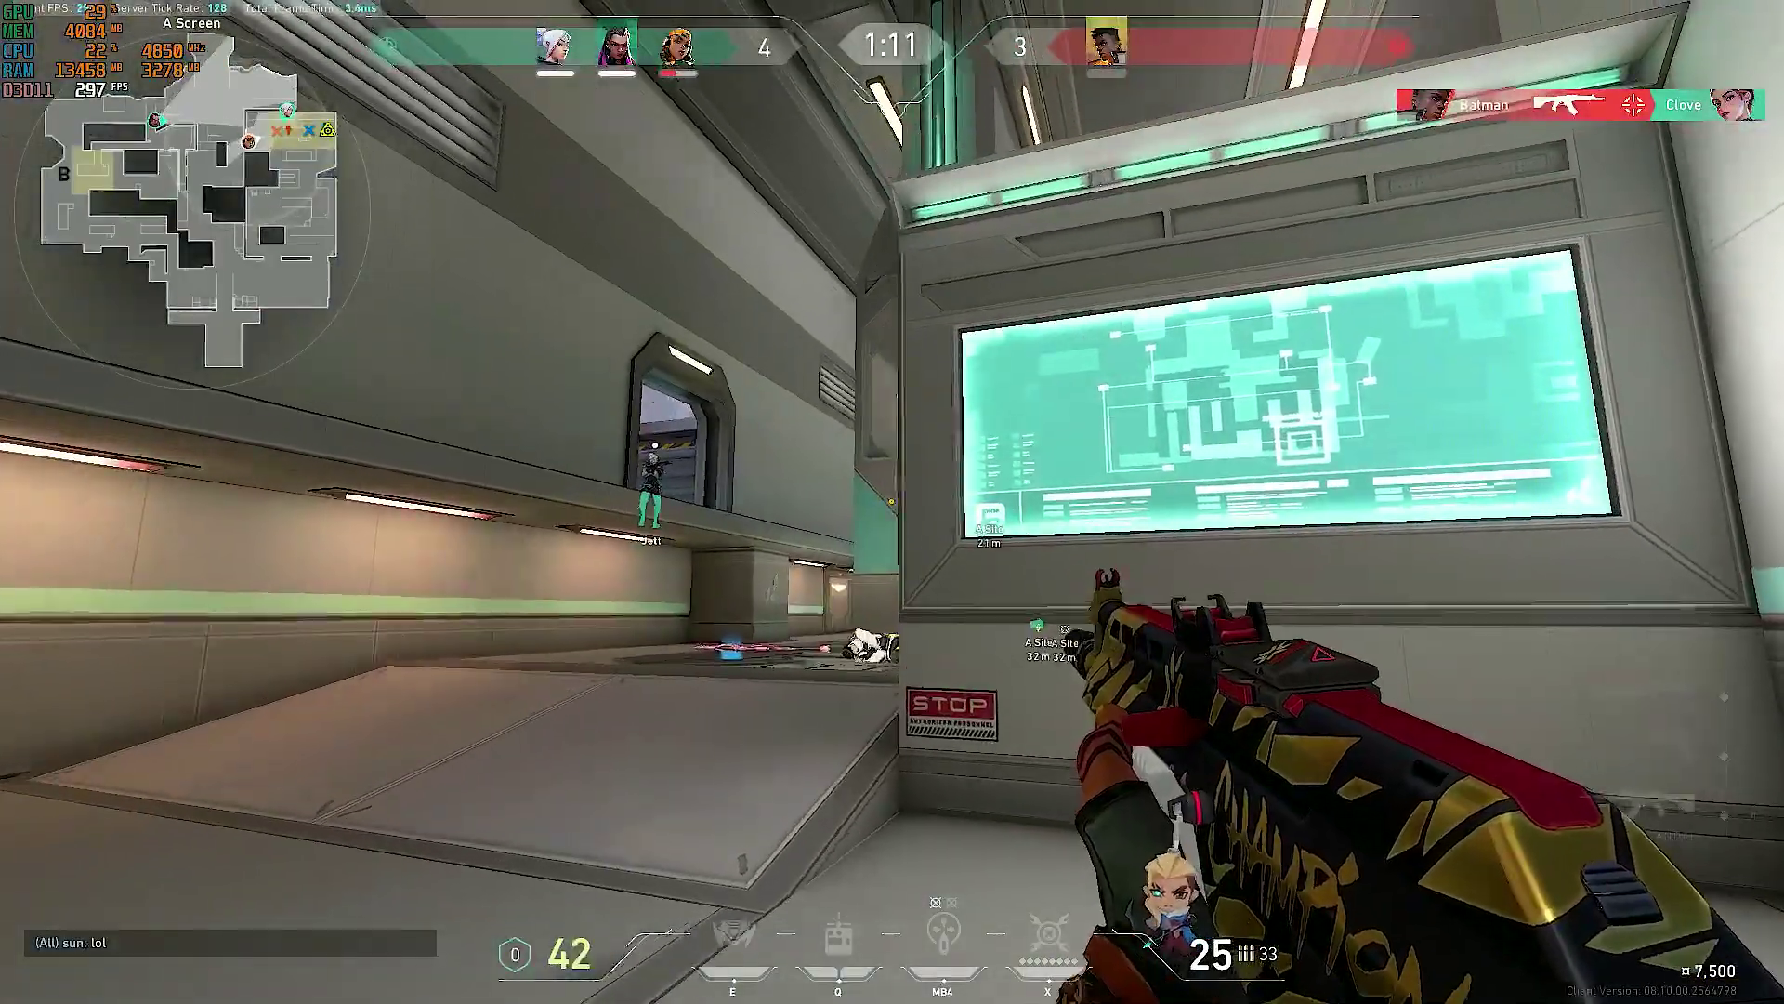
left_click(892, 502)
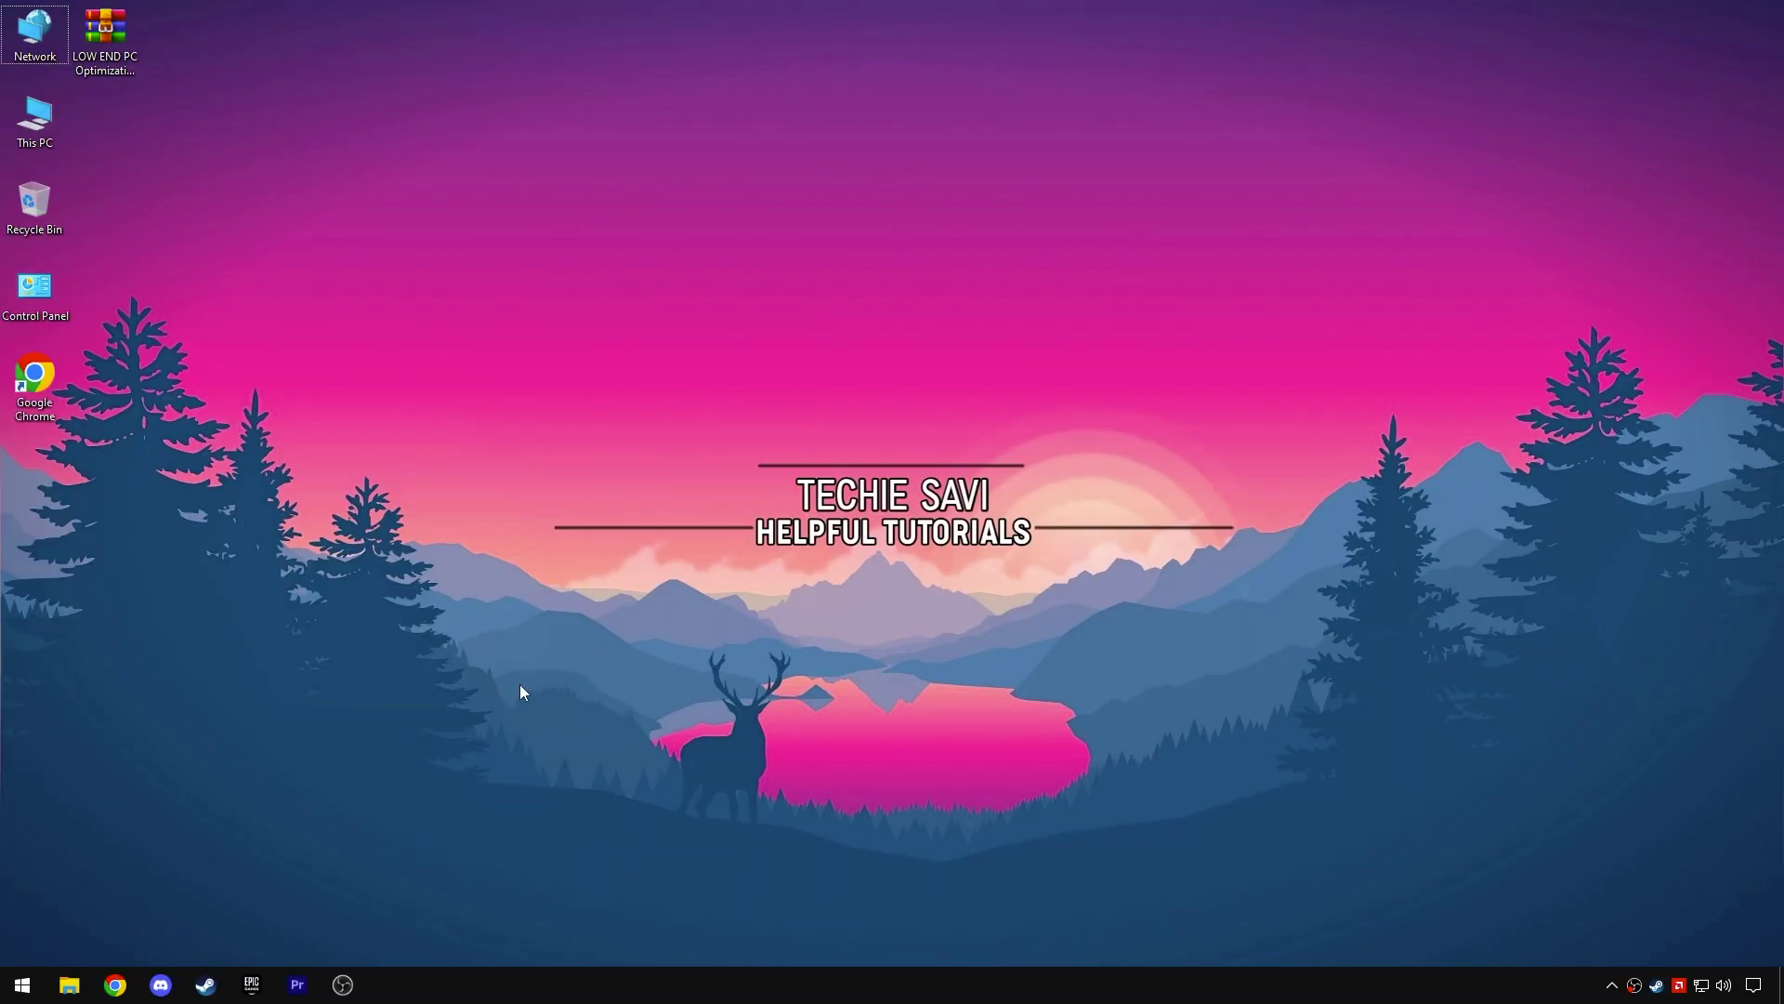
Step: Open the Windows Gaming settings and make sure Game Bar is off and Game Mode is on
left_click(26, 986)
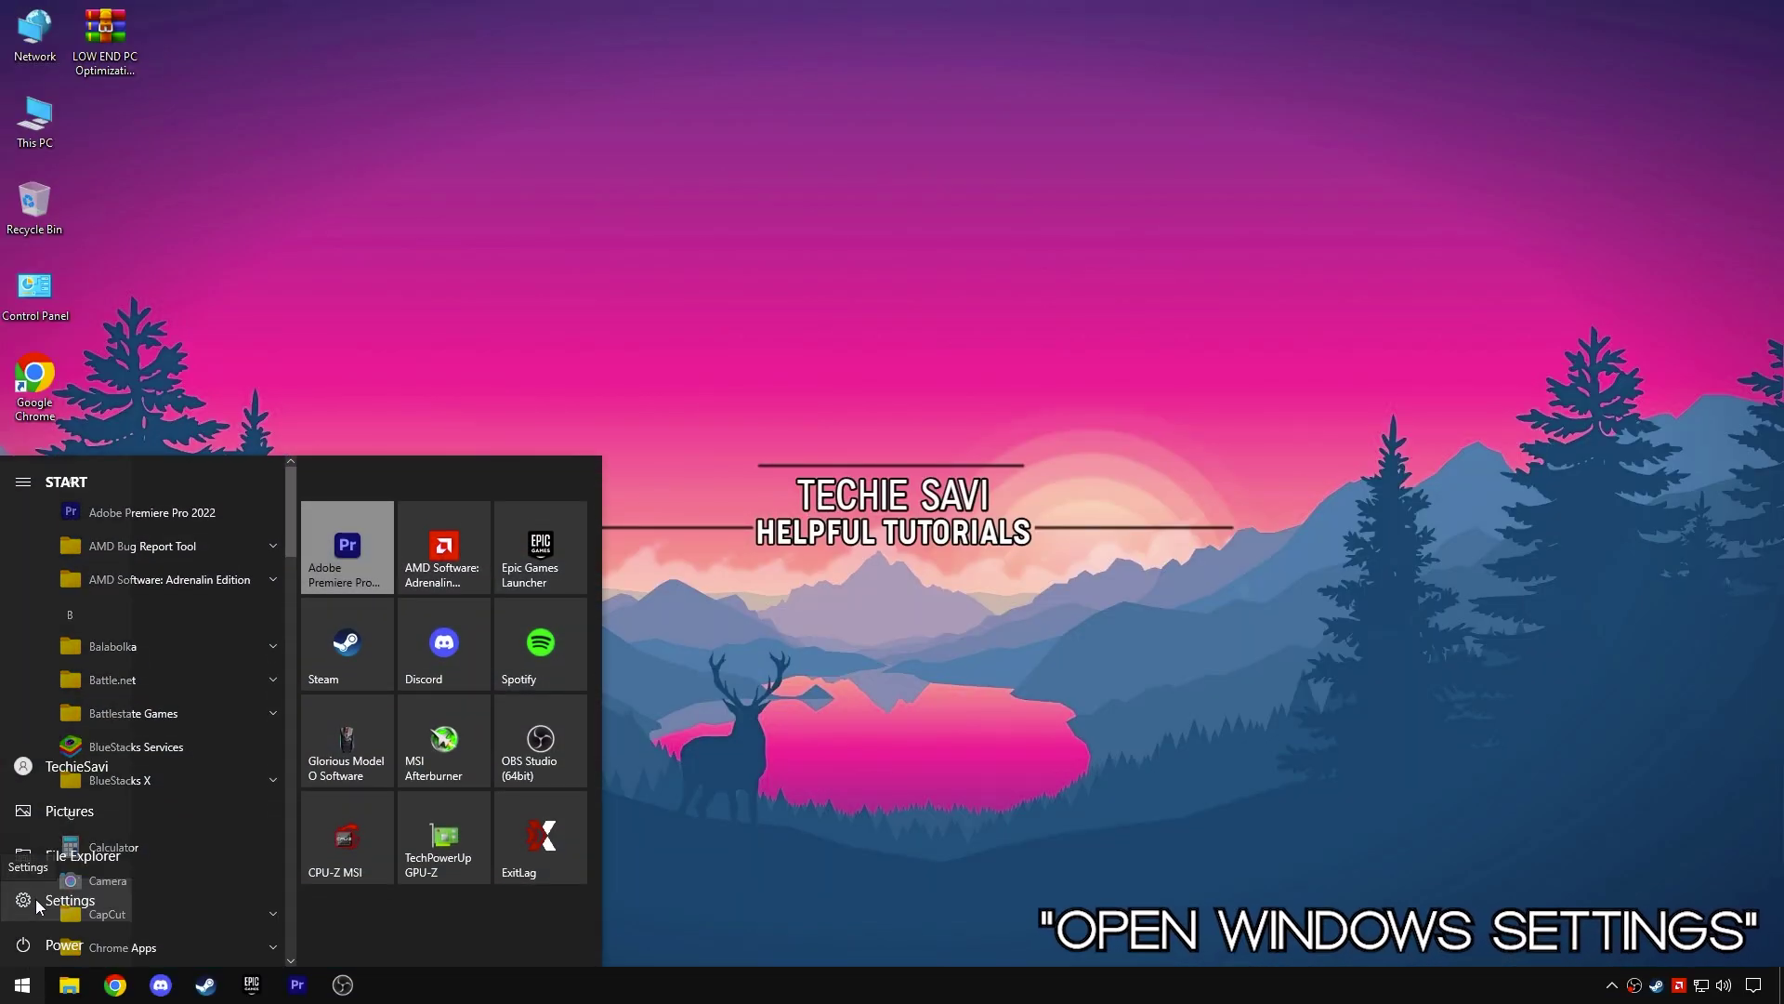
left_click(32, 901)
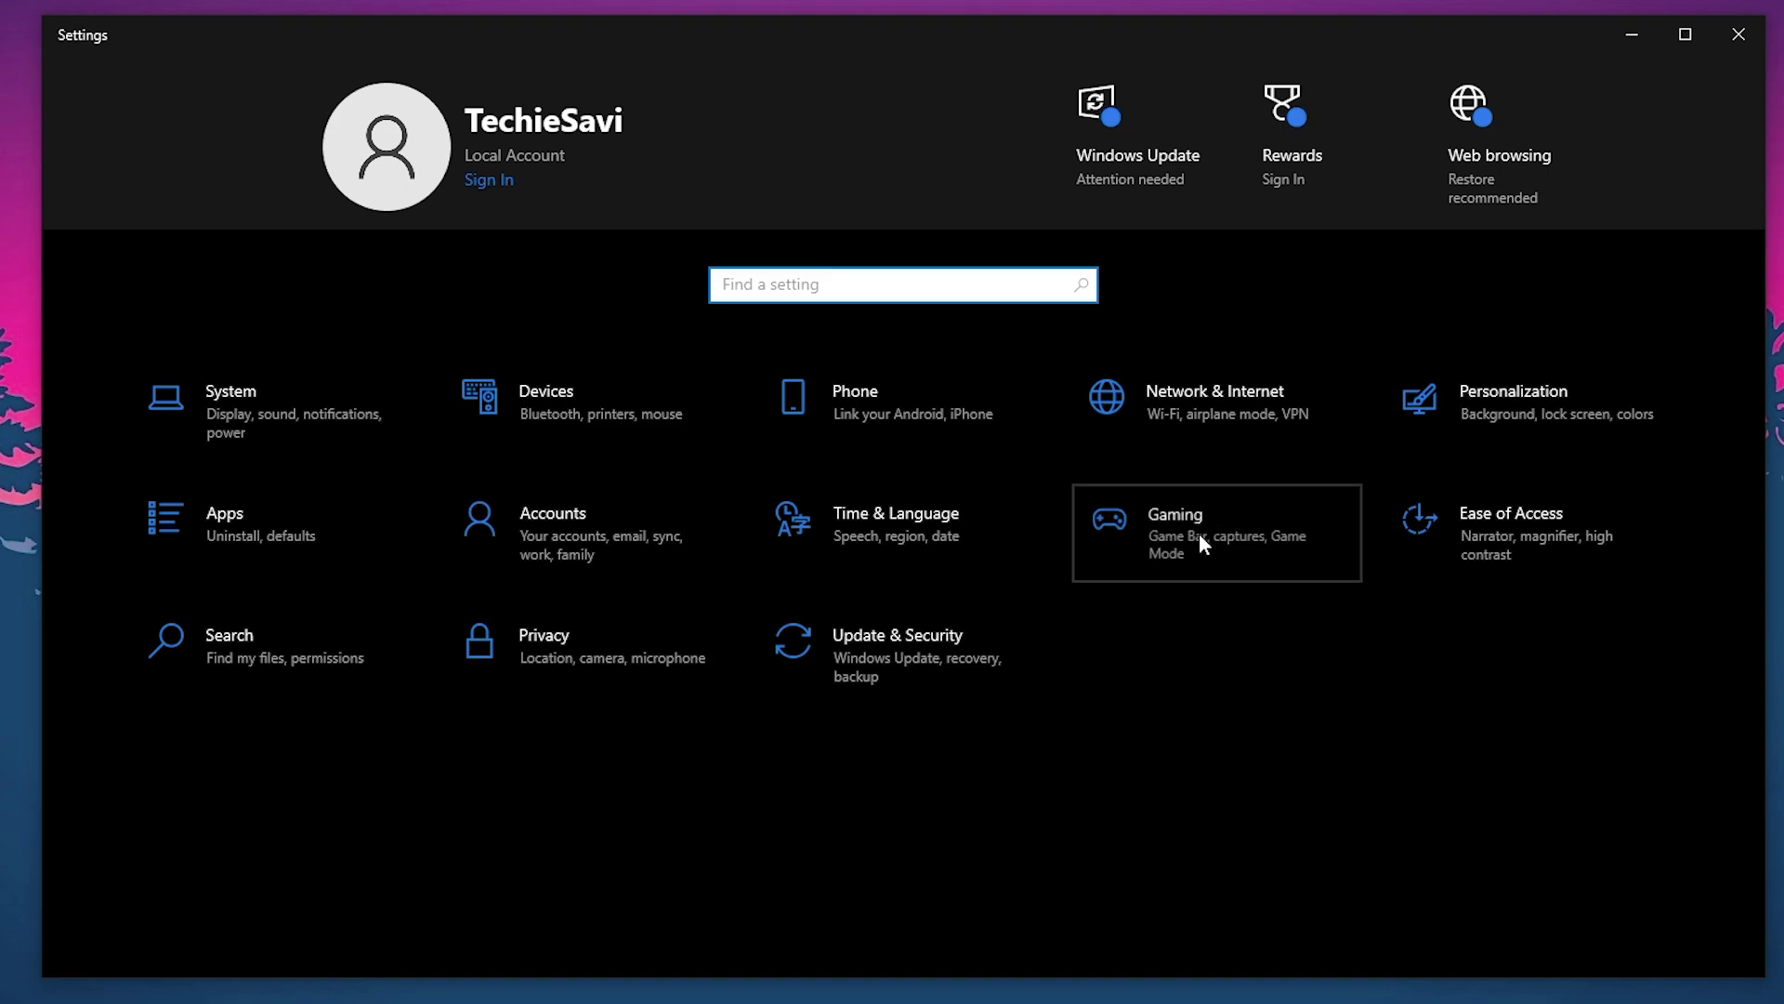
left_click(1200, 539)
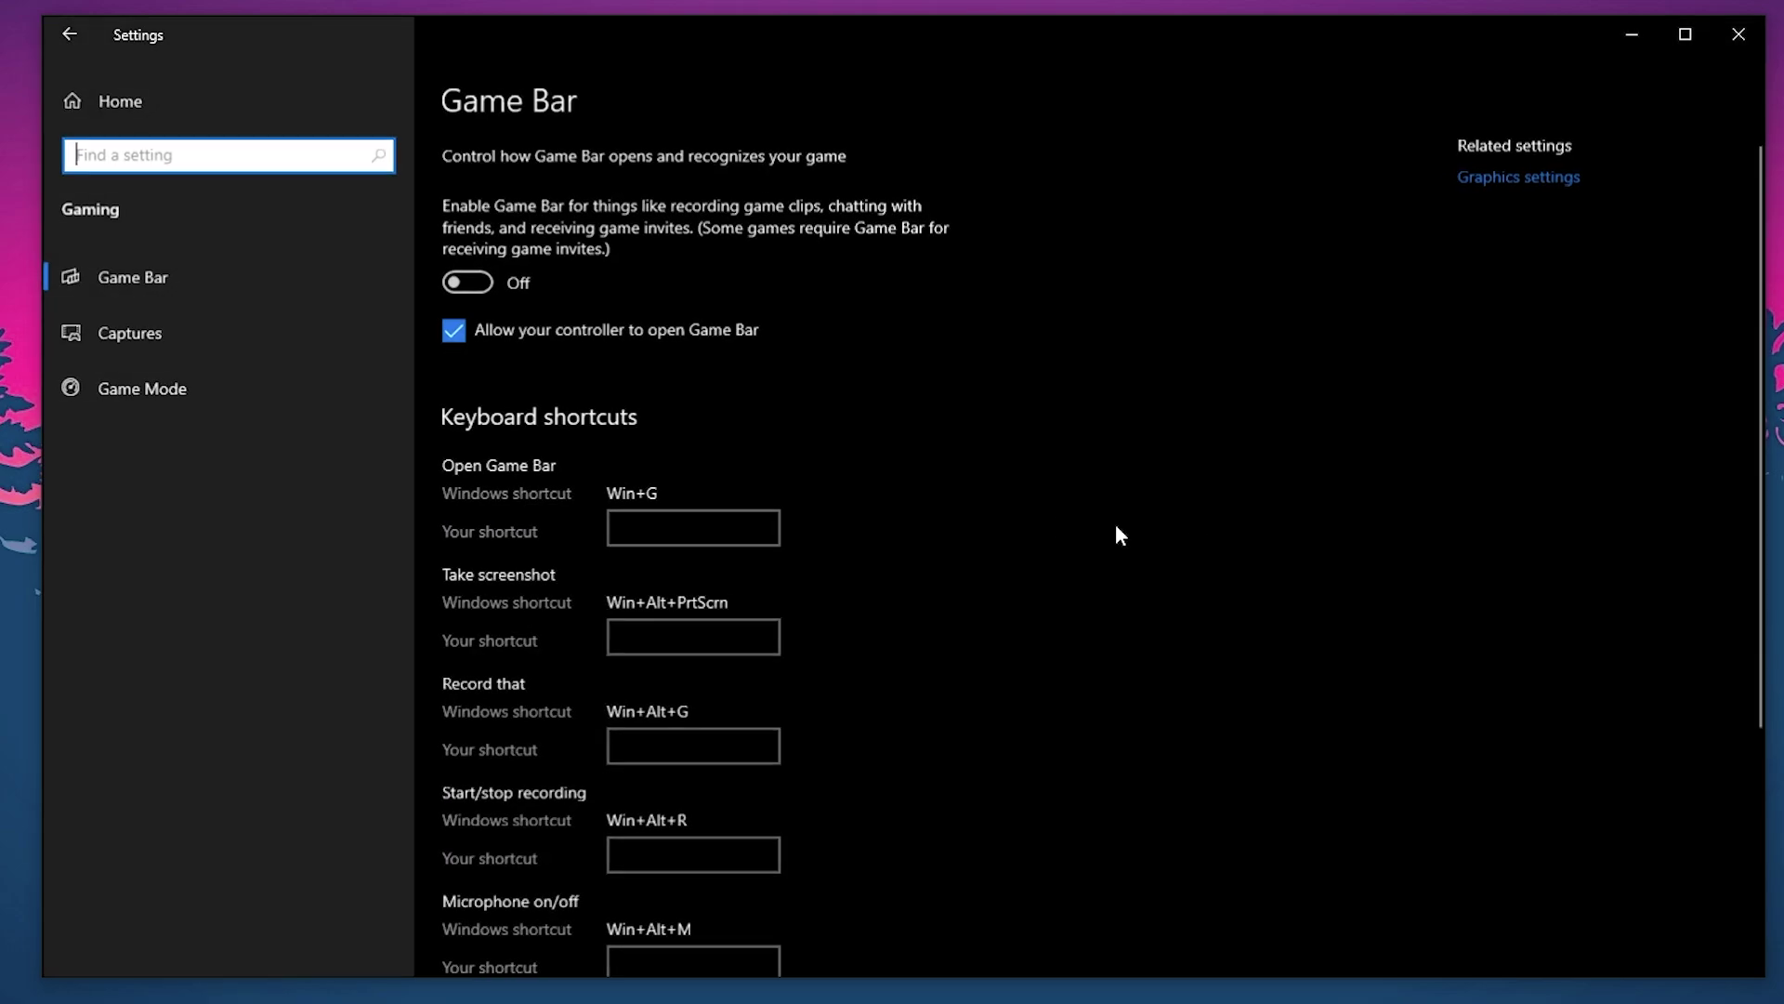
left_click(469, 284)
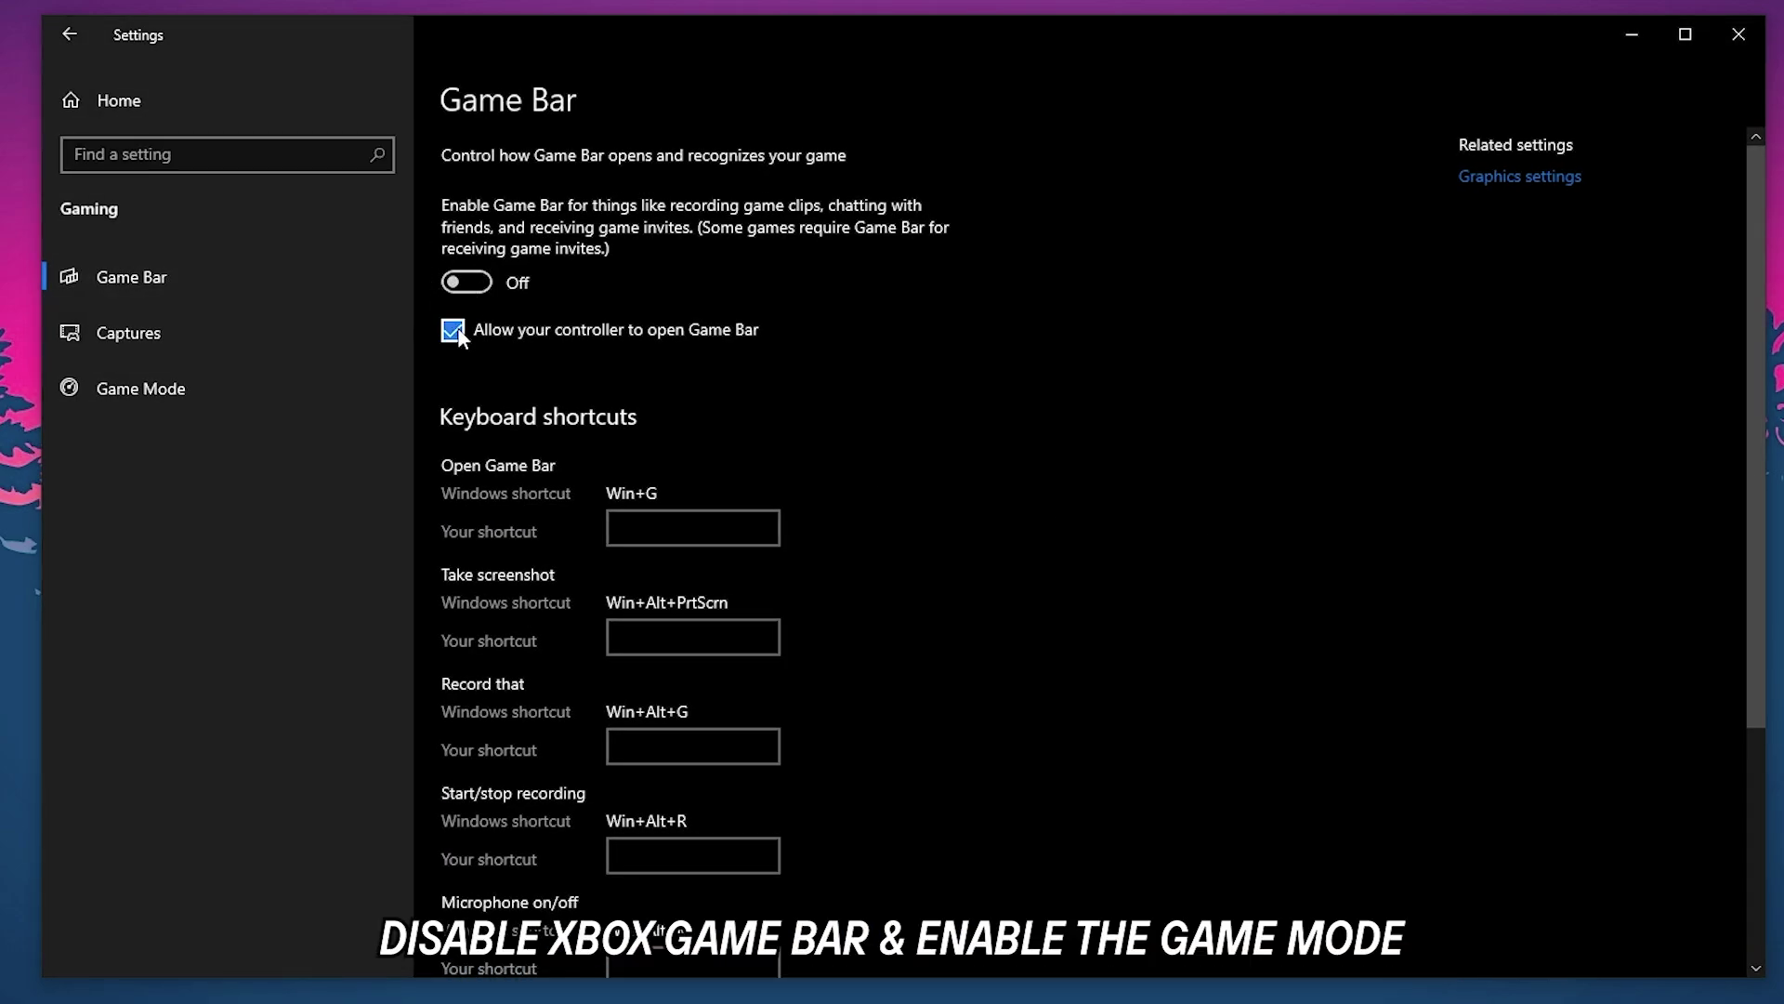
left_click(264, 388)
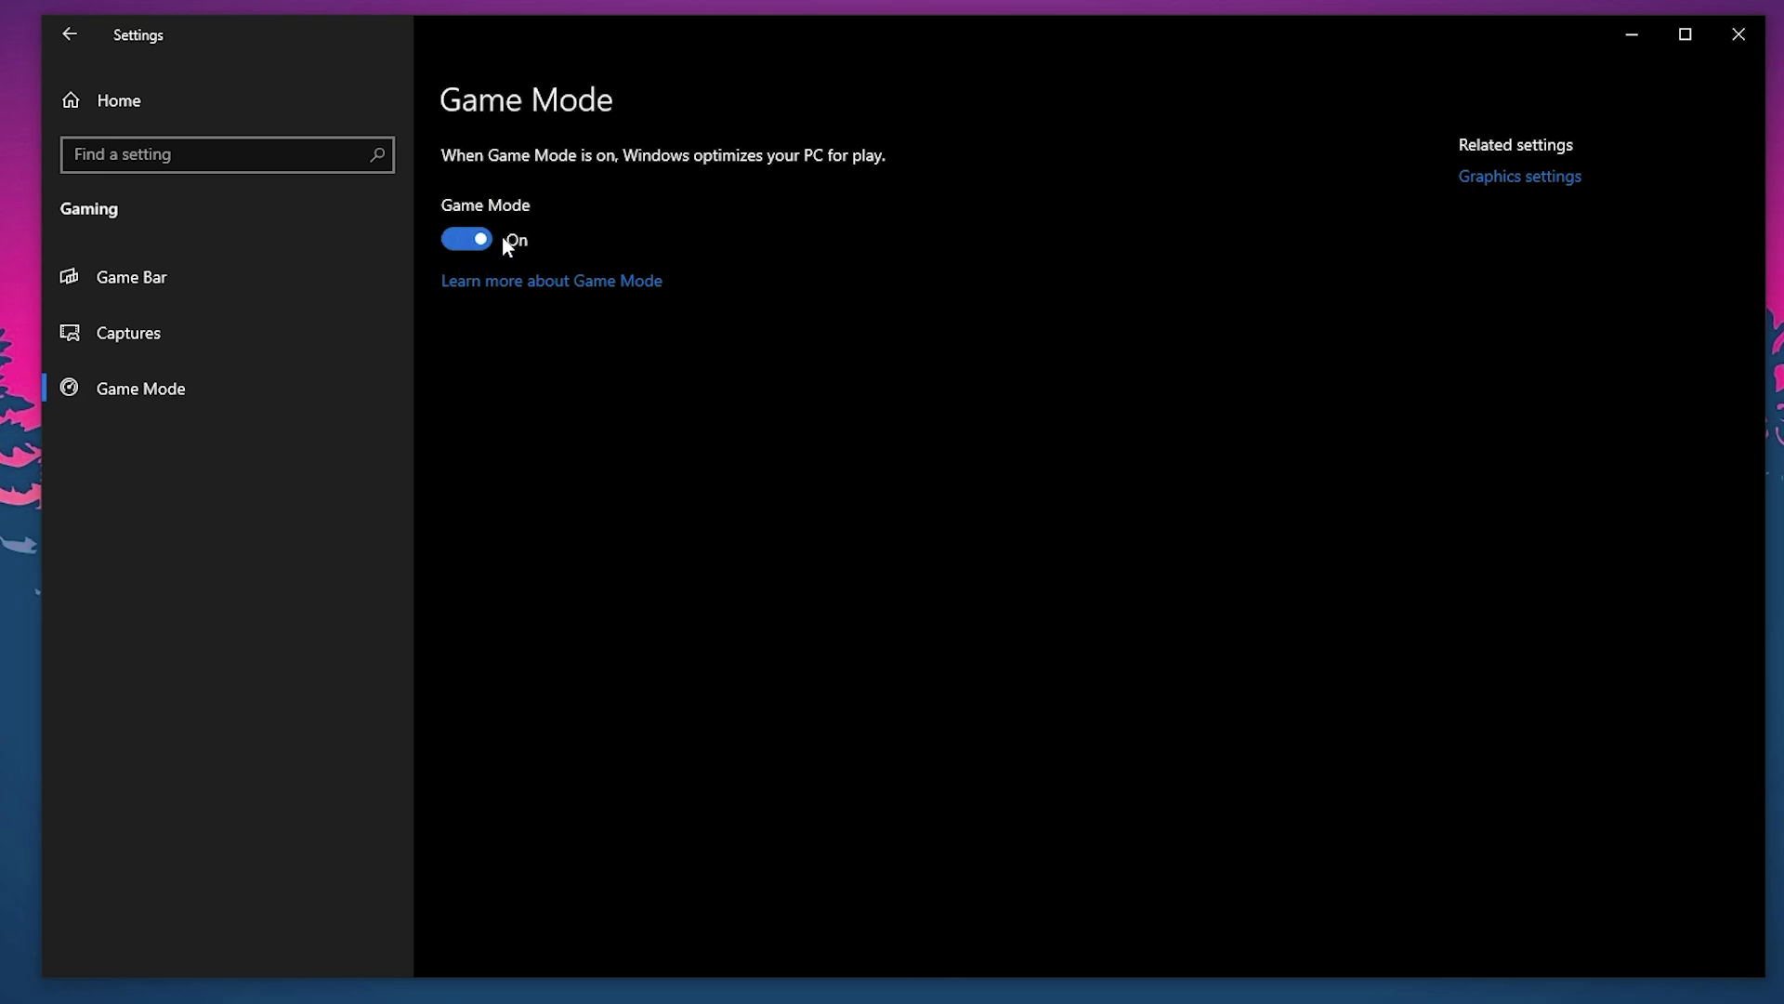
Step: Turn off all four general Windows privacy options: advertising ID, language list access, app launch tracking and suggested content
left_click(173, 114)
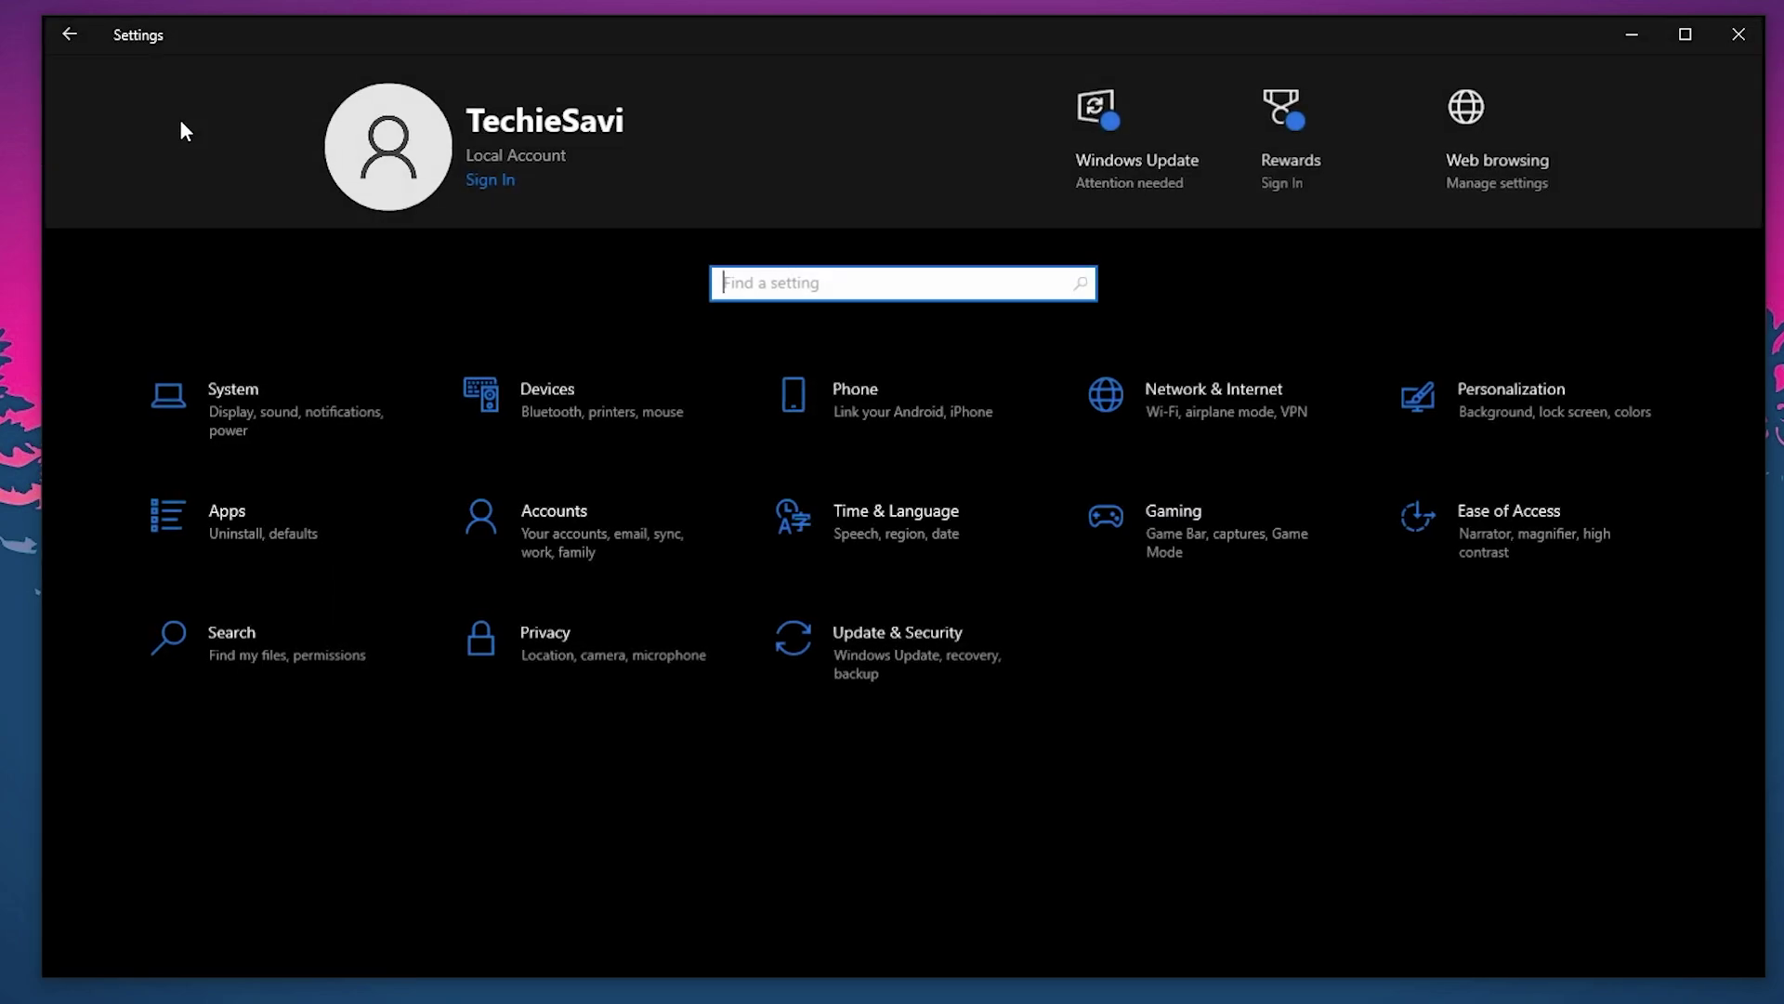
left_click(705, 622)
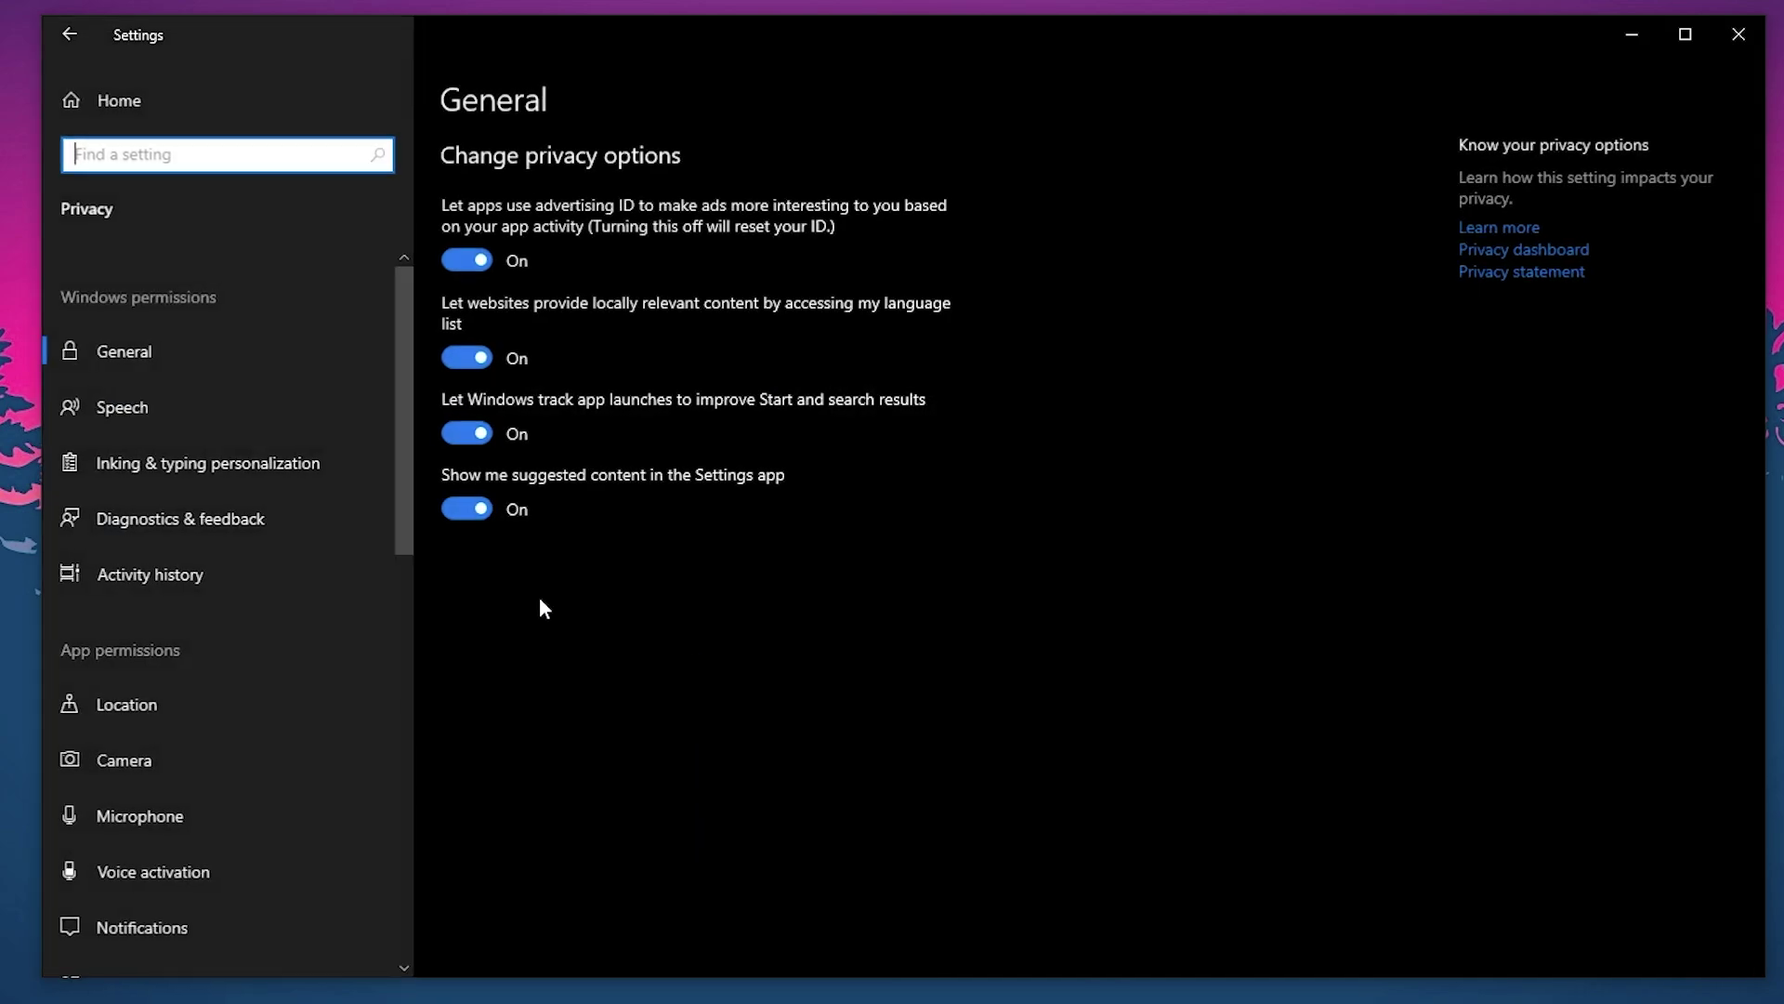
left_click(464, 260)
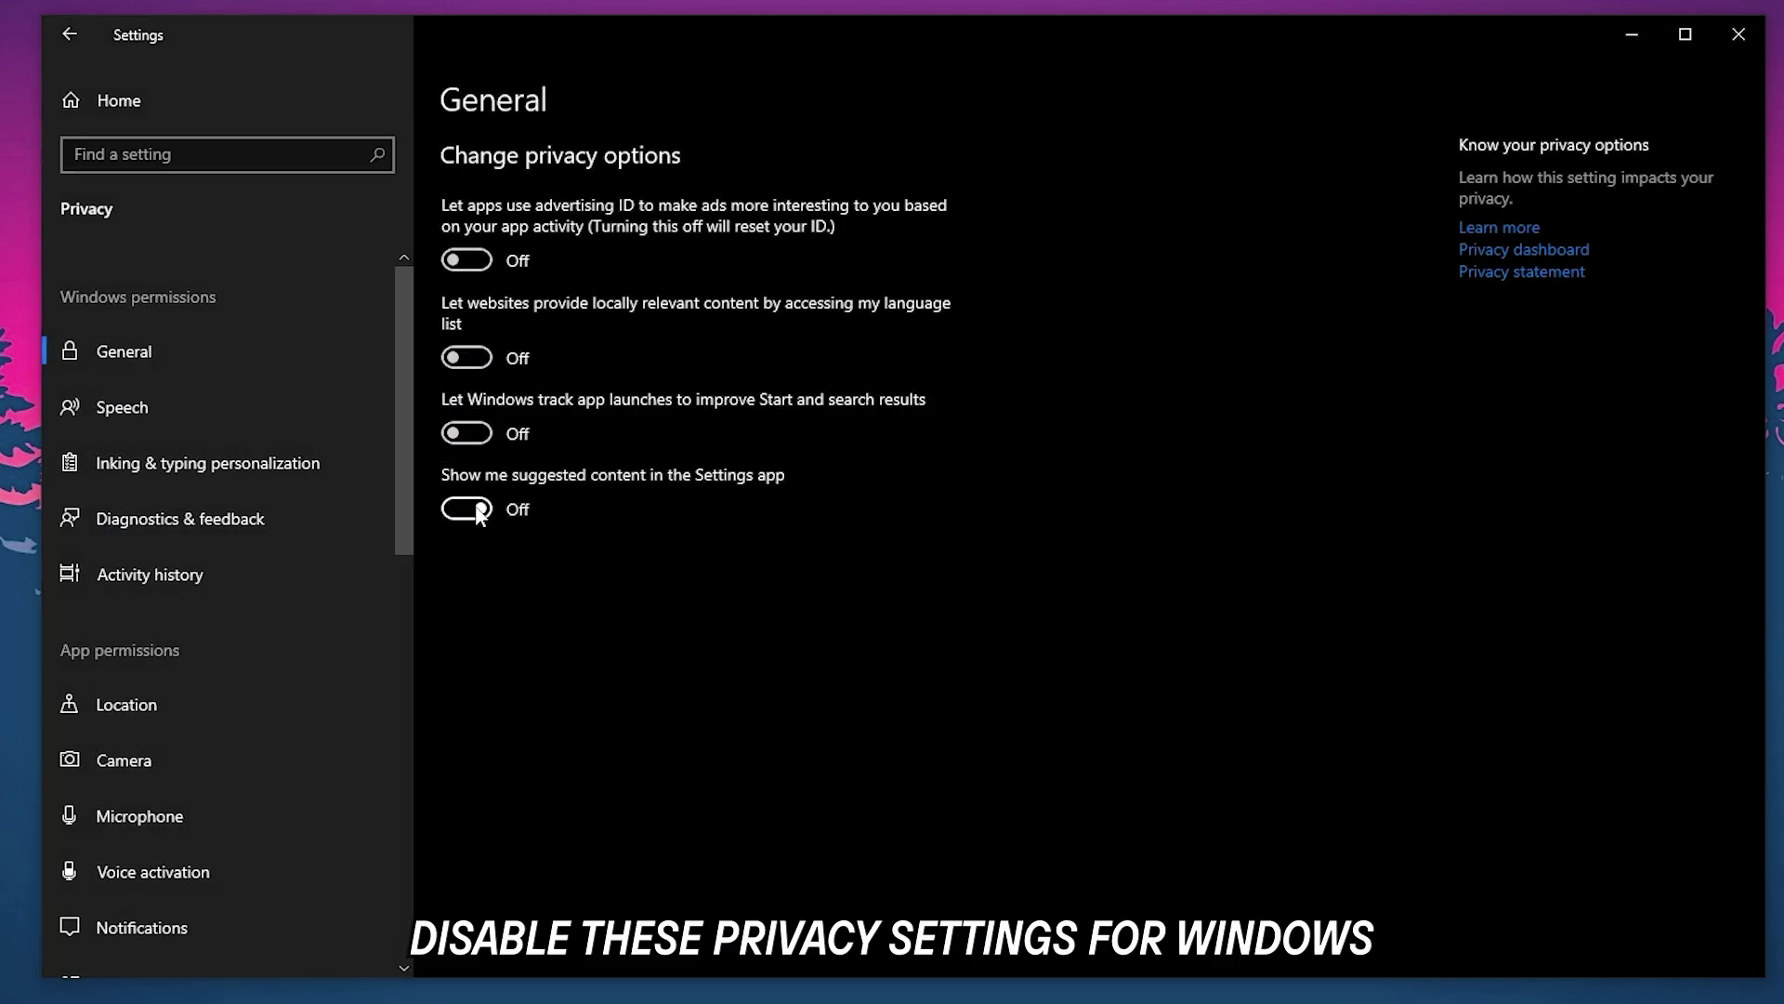
Step: Turn off letting apps run in the background in the privacy settings and close Settings
left_click_drag(418, 507, 416, 918)
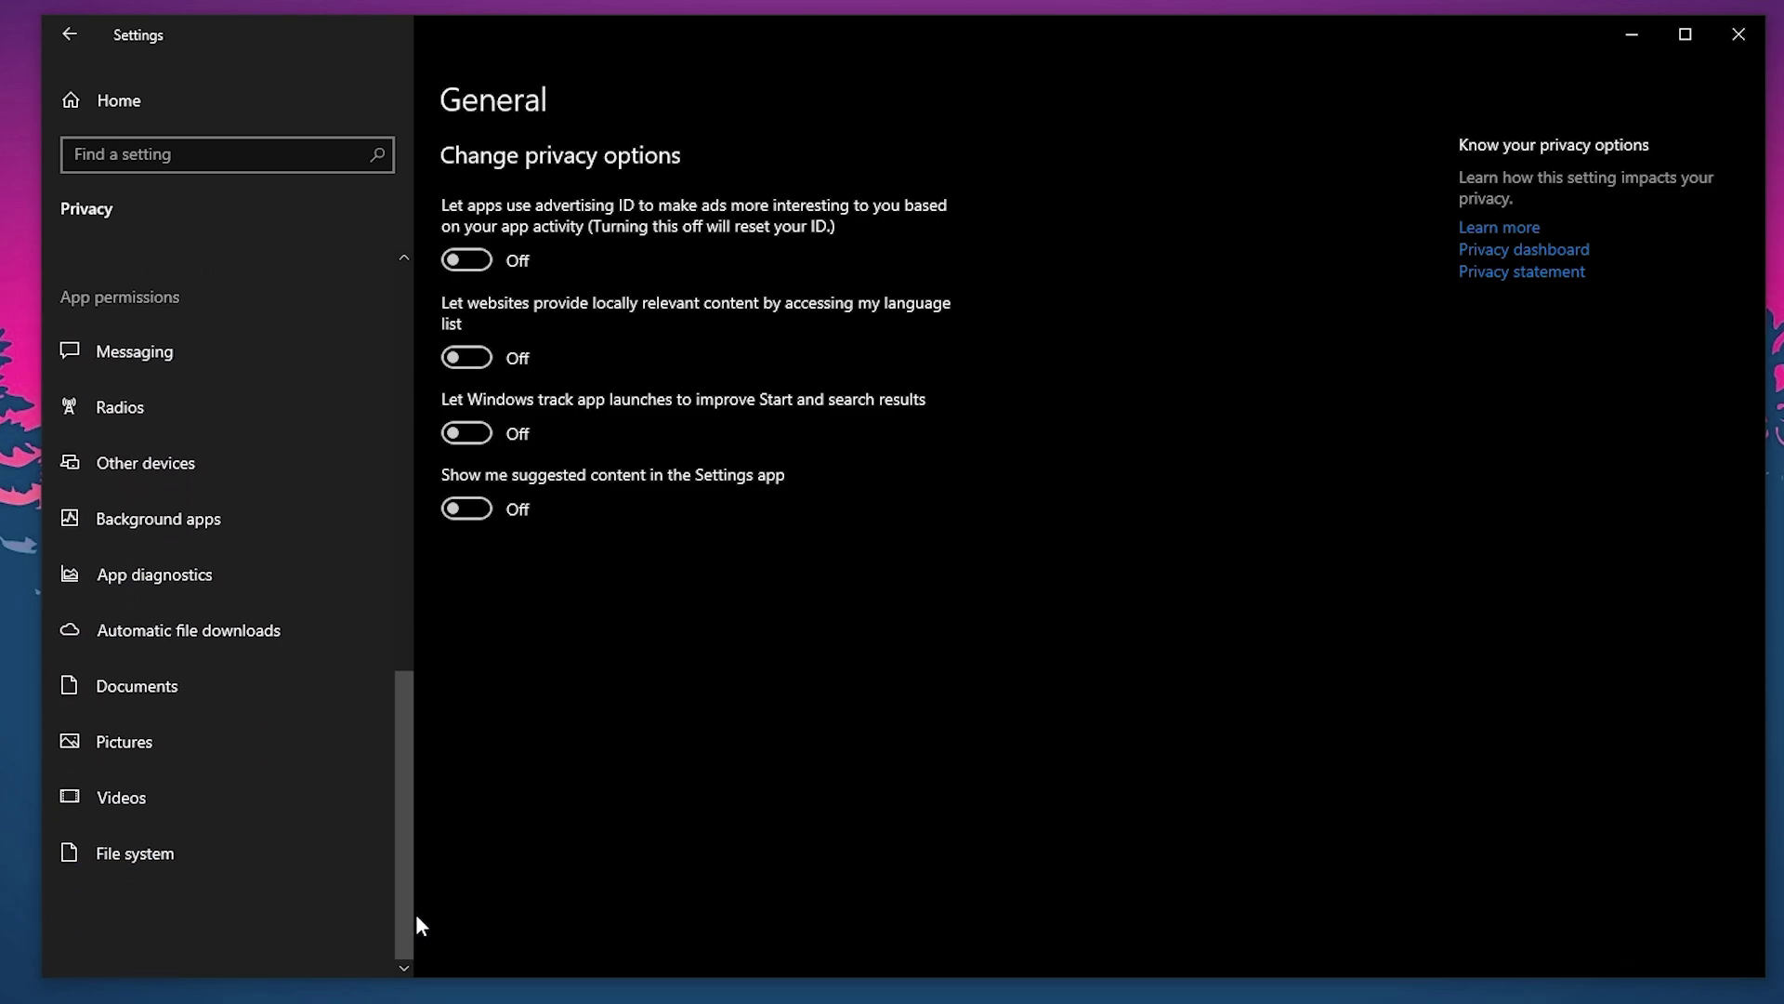
left_click(145, 522)
left_click_drag(1747, 458, 1756, 493)
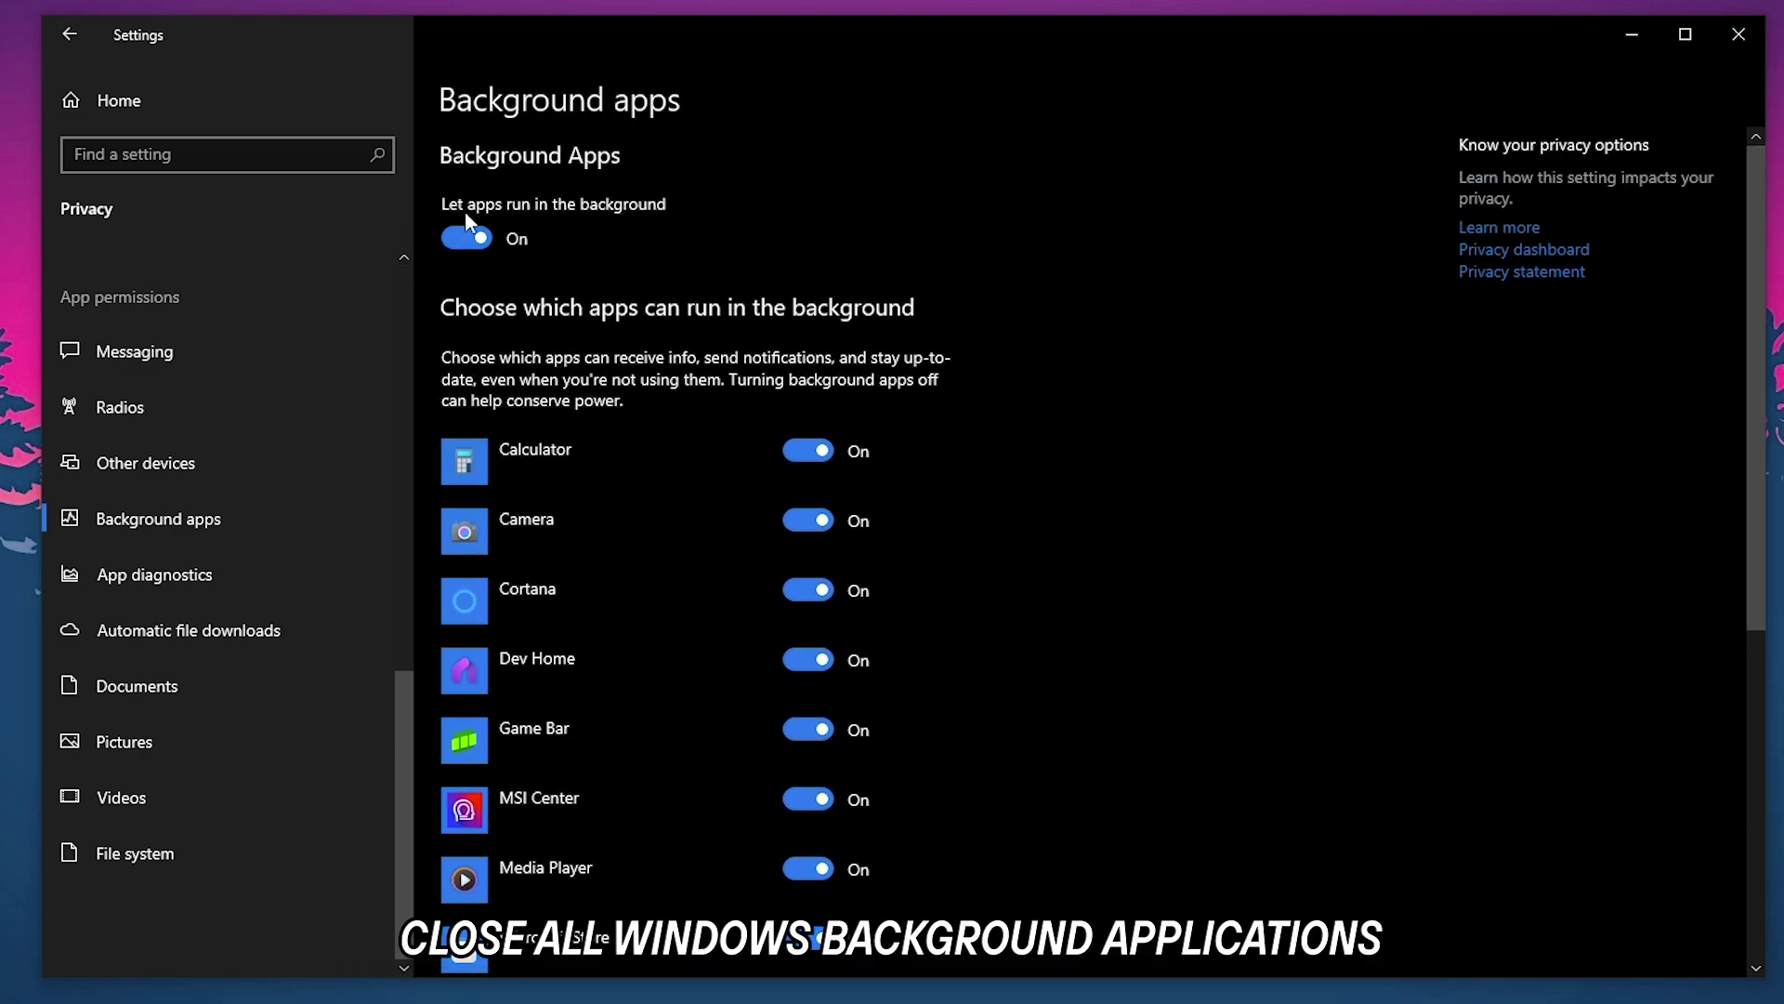
left_click(471, 241)
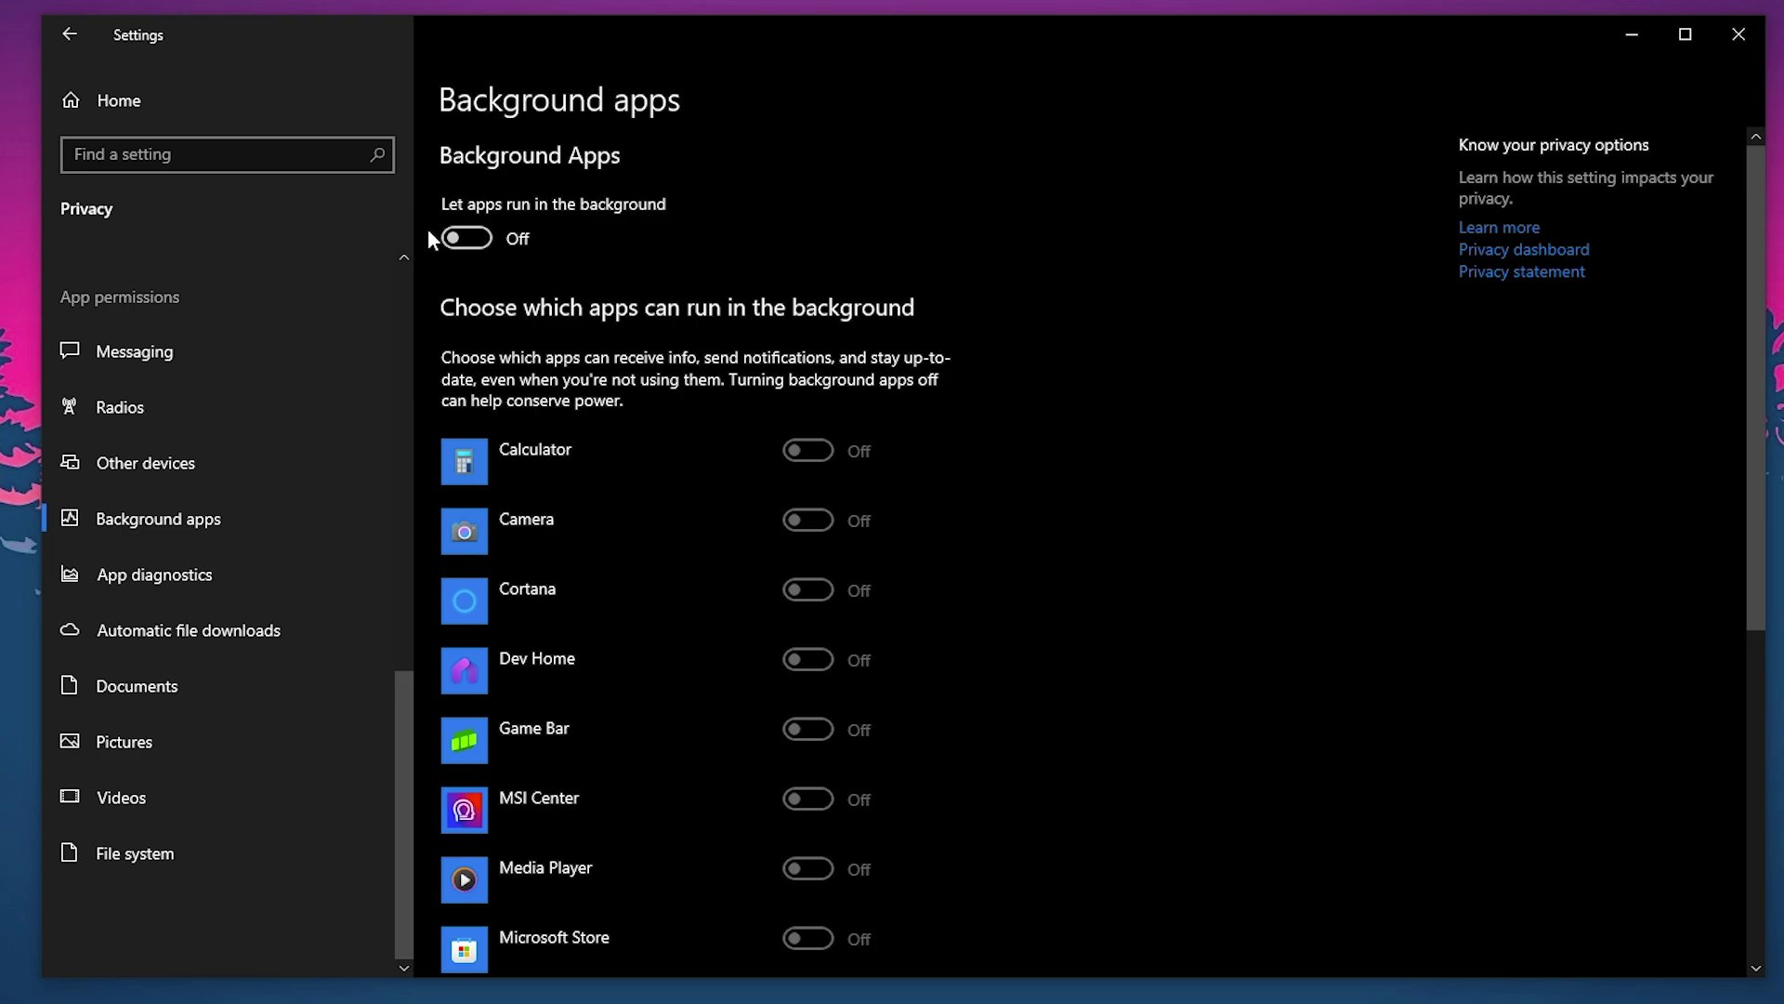
left_click(160, 110)
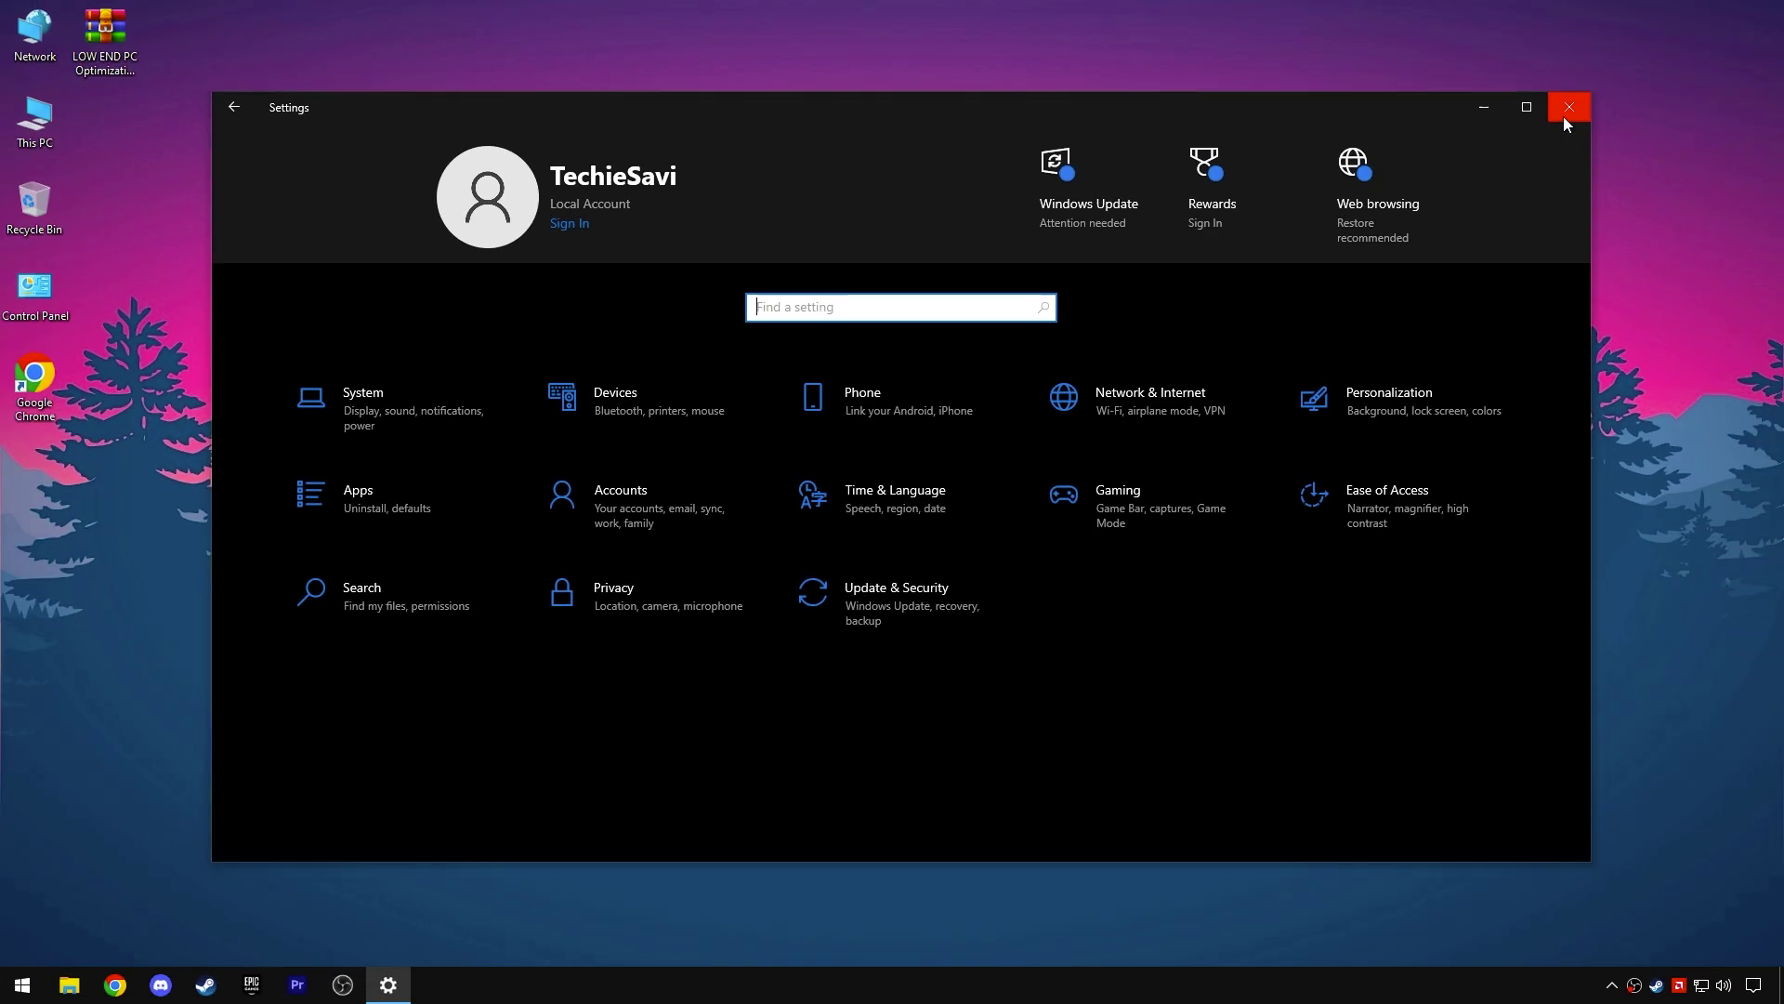
left_click(1735, 39)
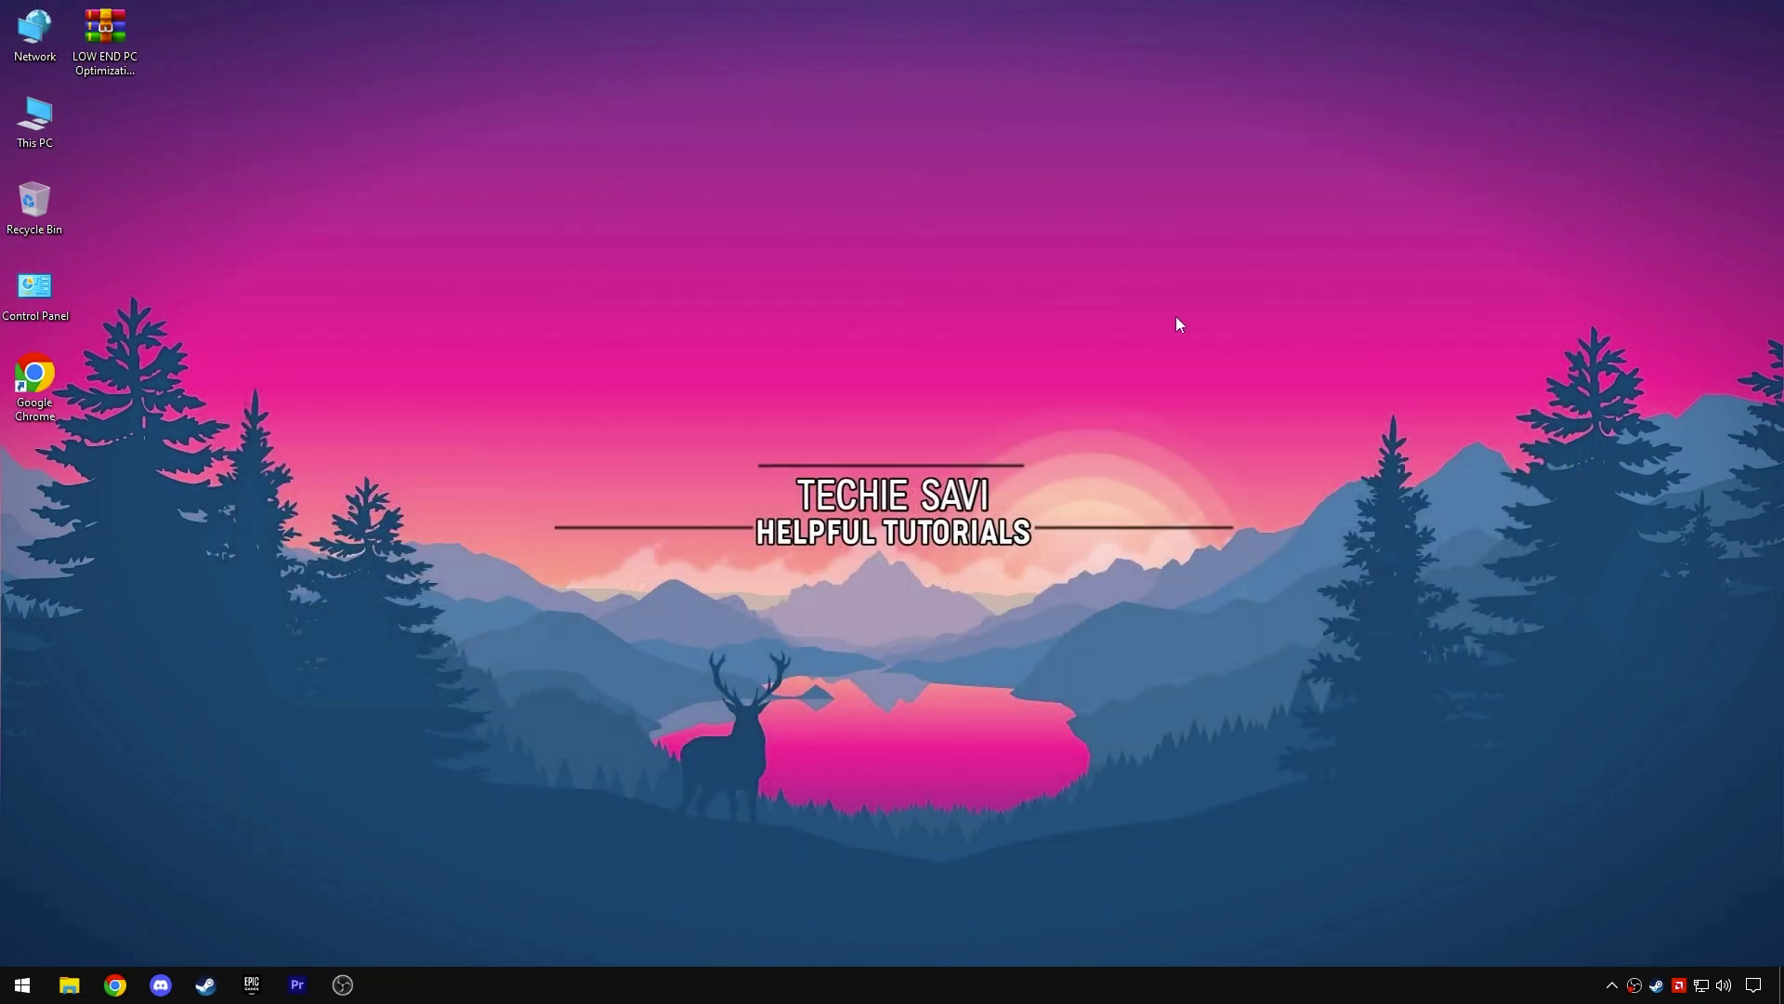
Step: Open System Configuration by running the command Msconfig
right_click(34, 994)
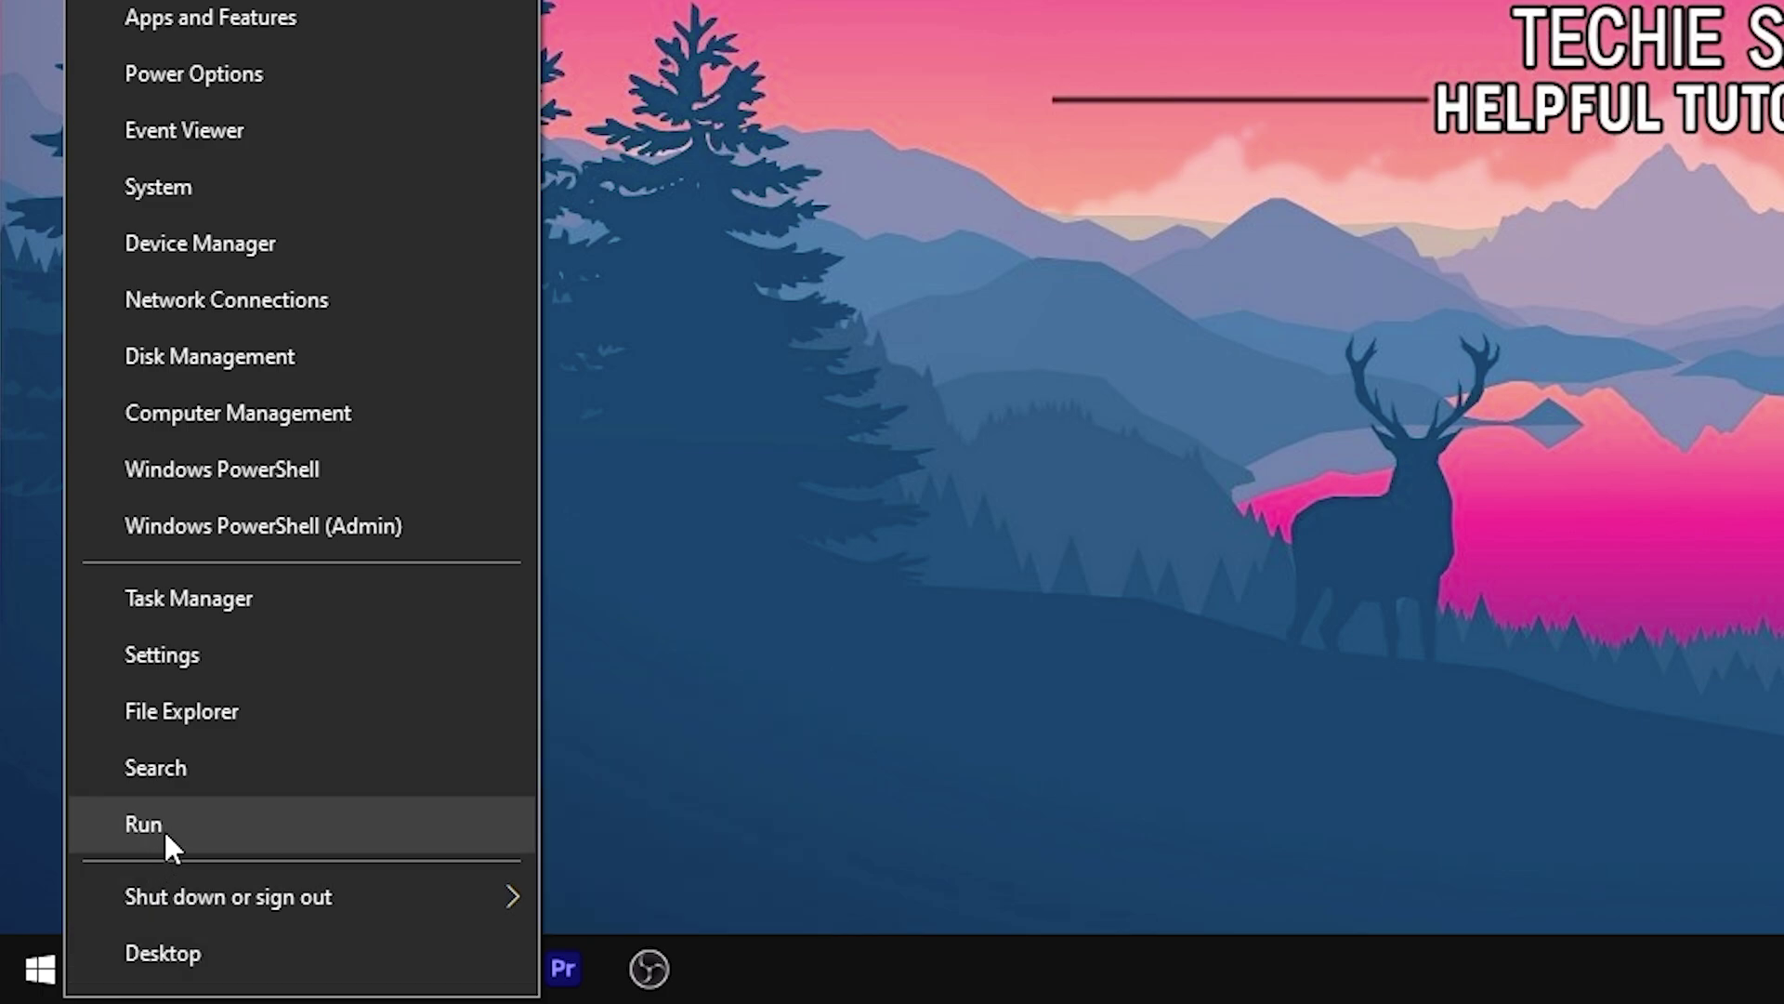
left_click(88, 916)
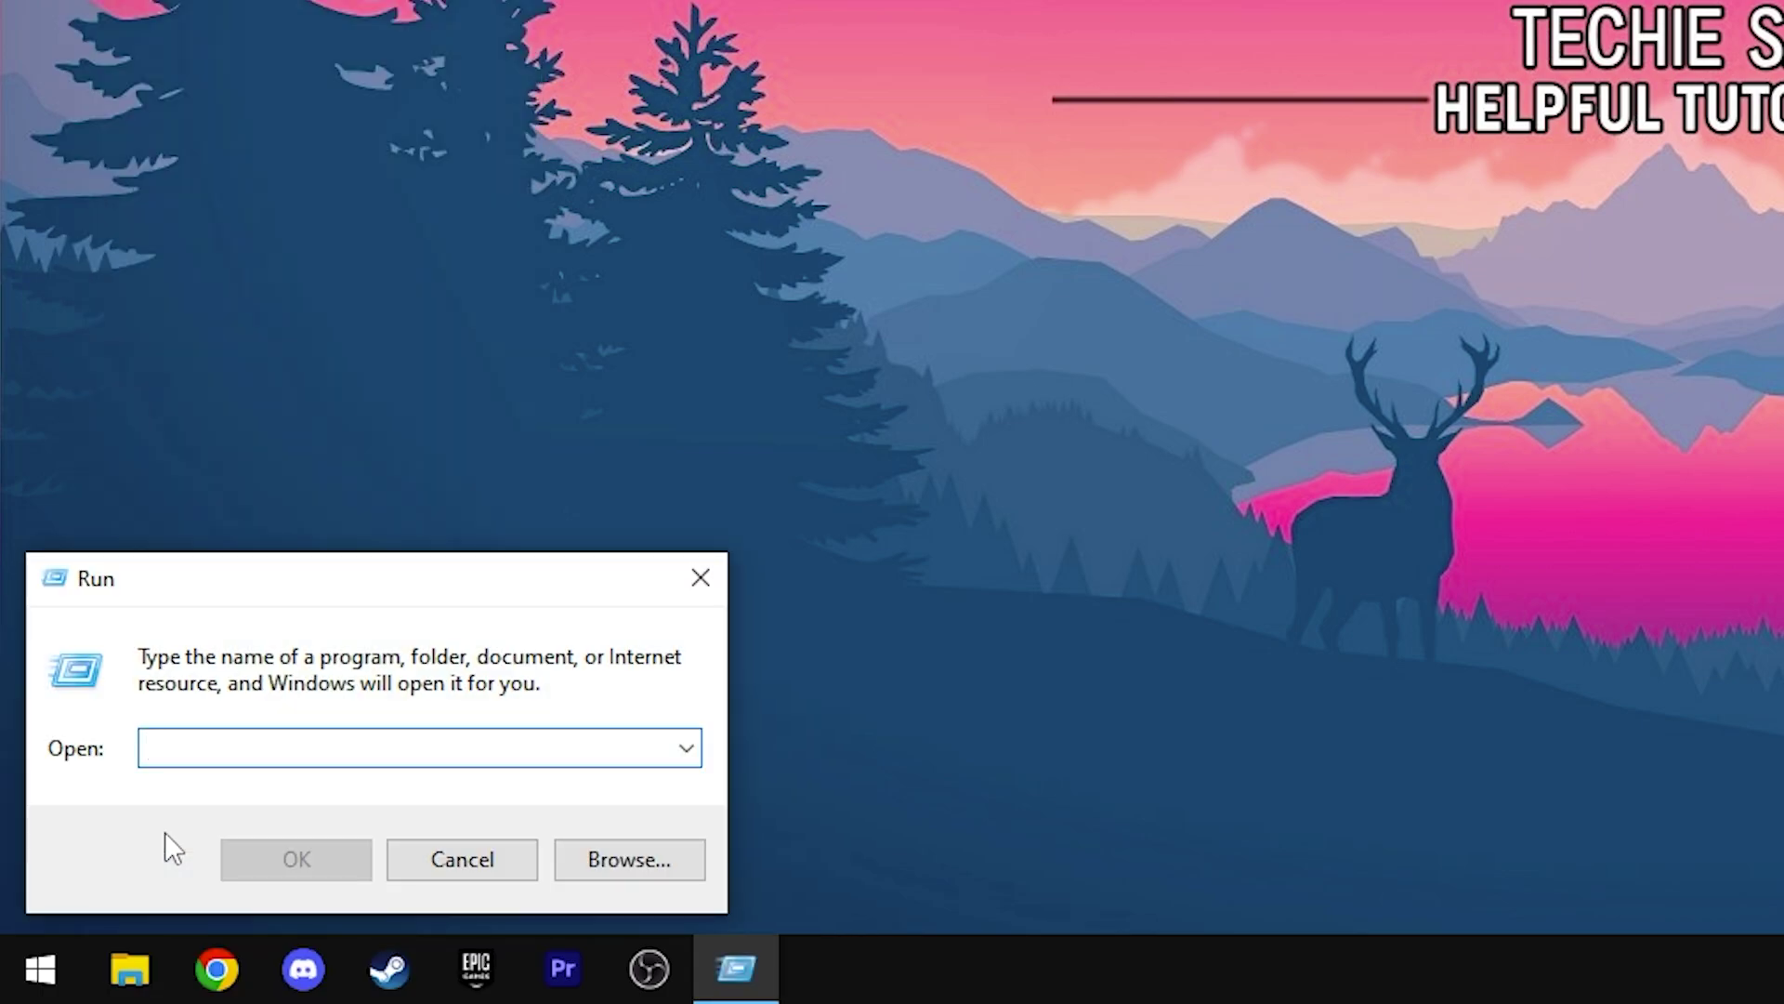
type("Ms")
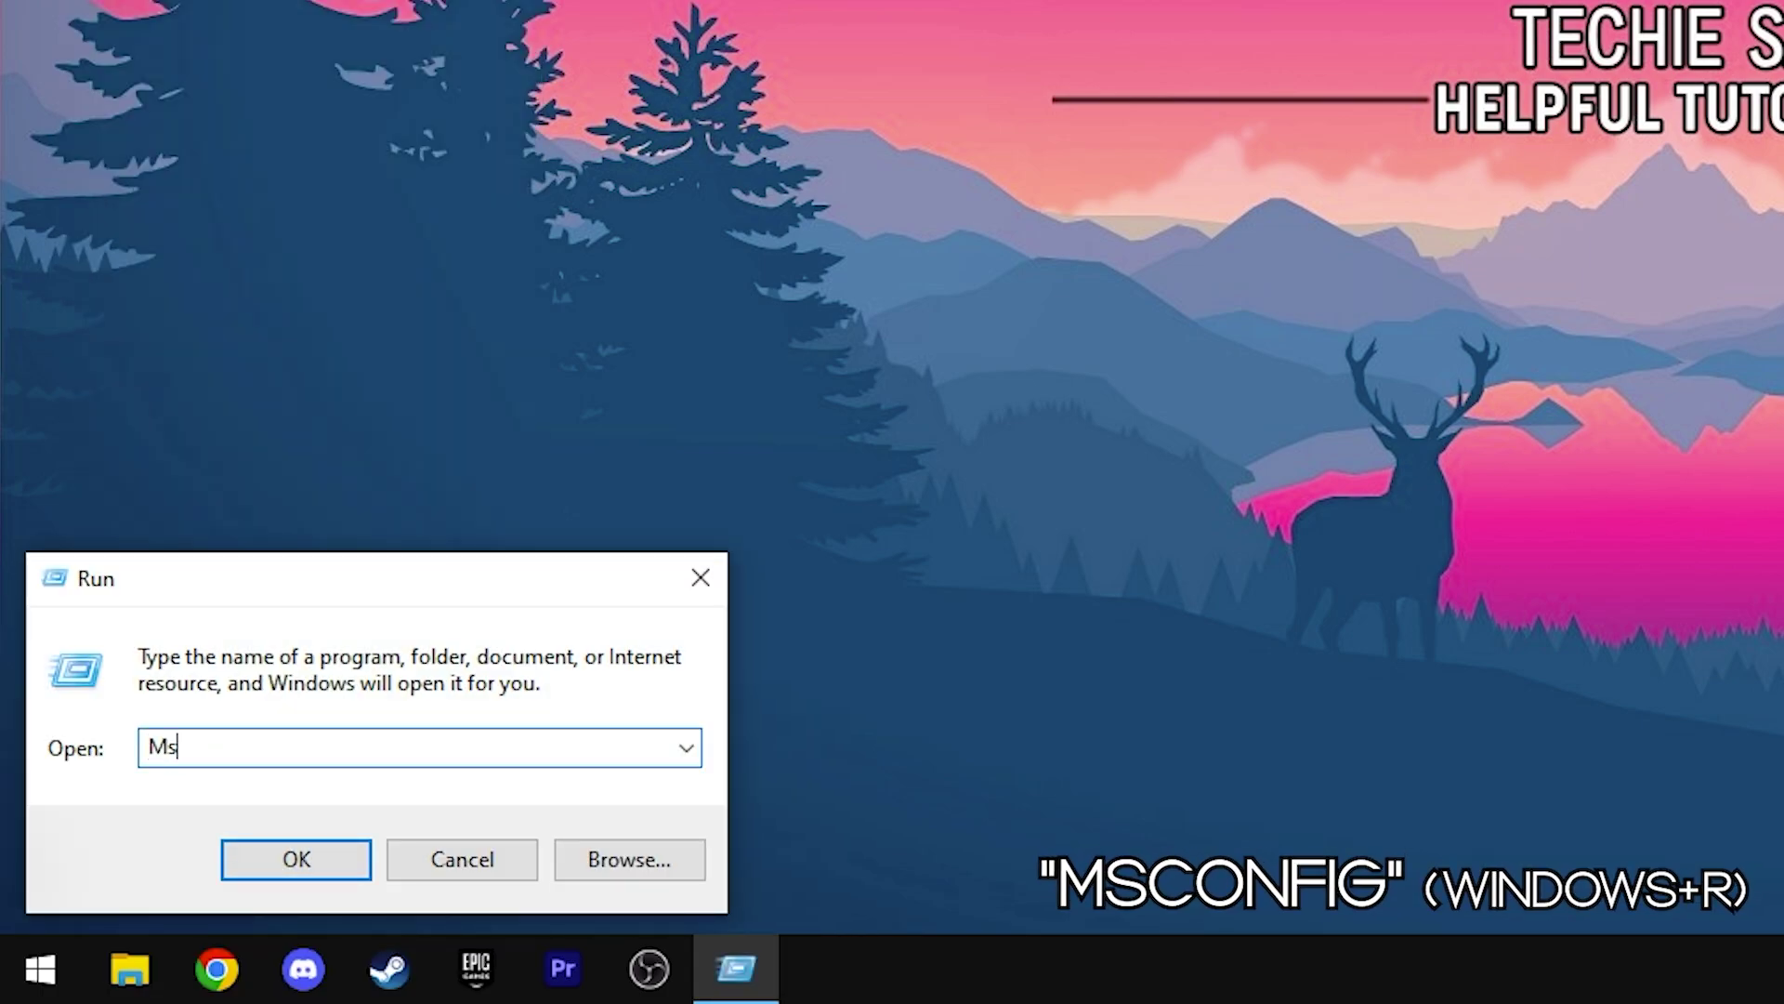
type("config")
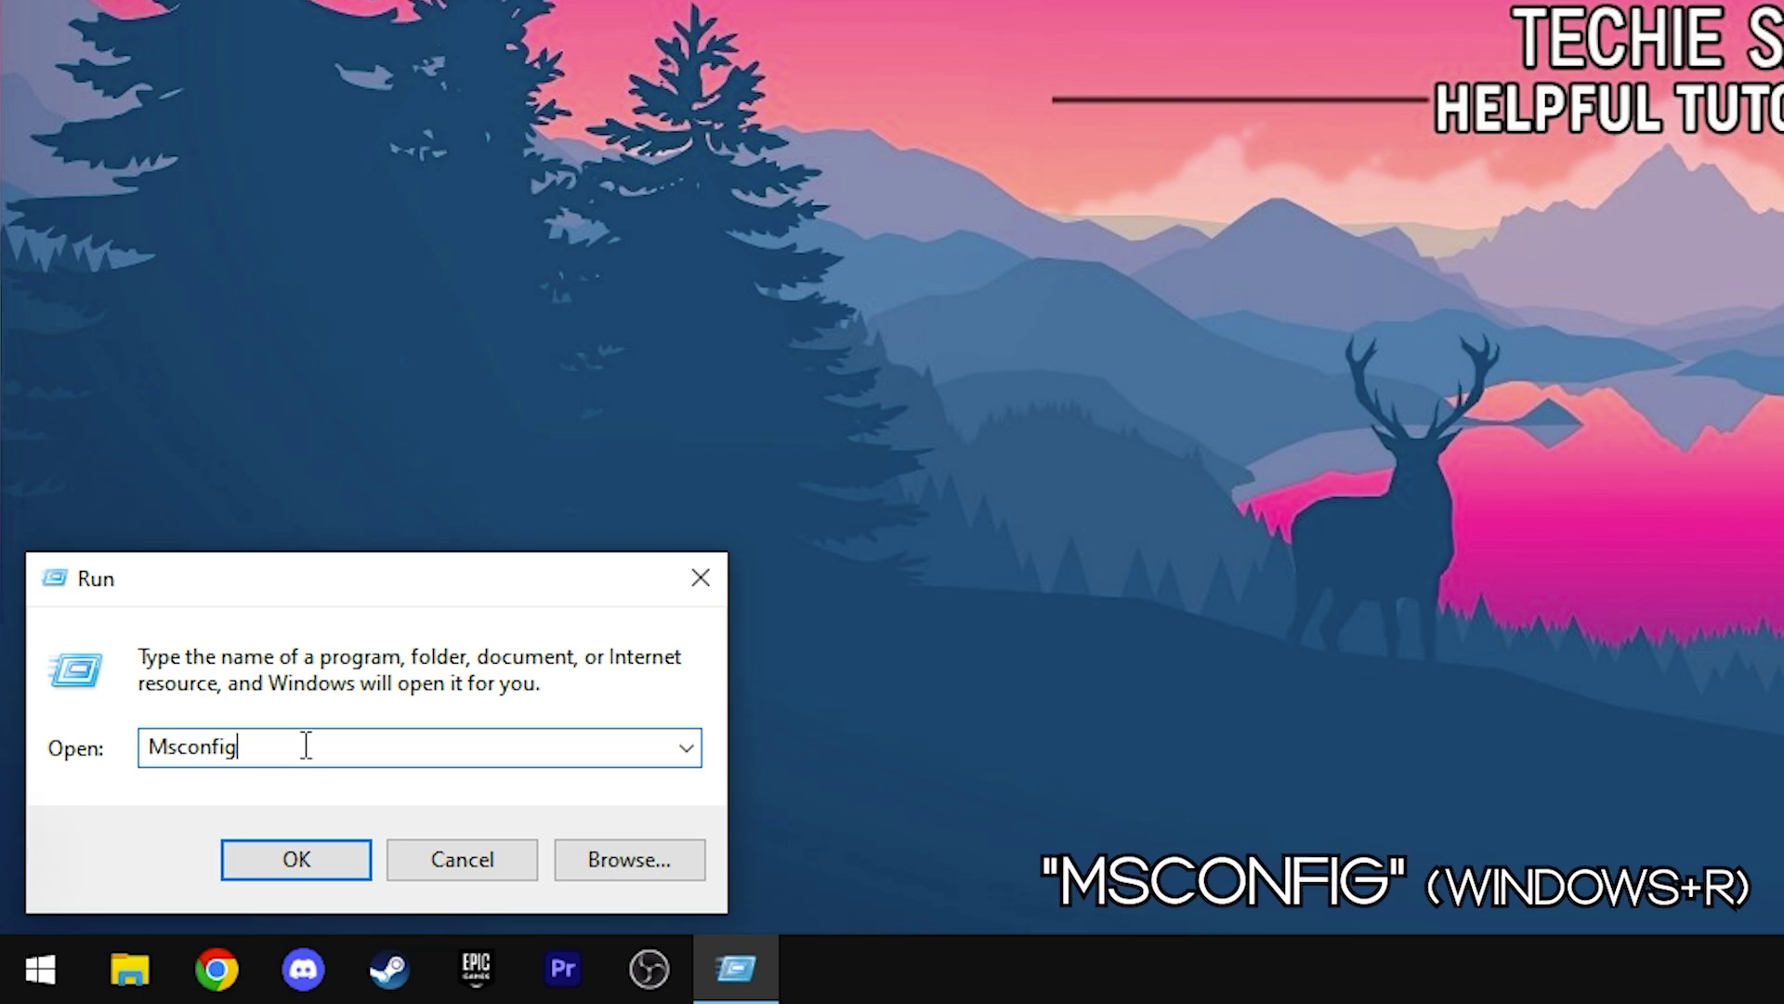
left_click_drag(303, 744, 287, 781)
left_click(298, 859)
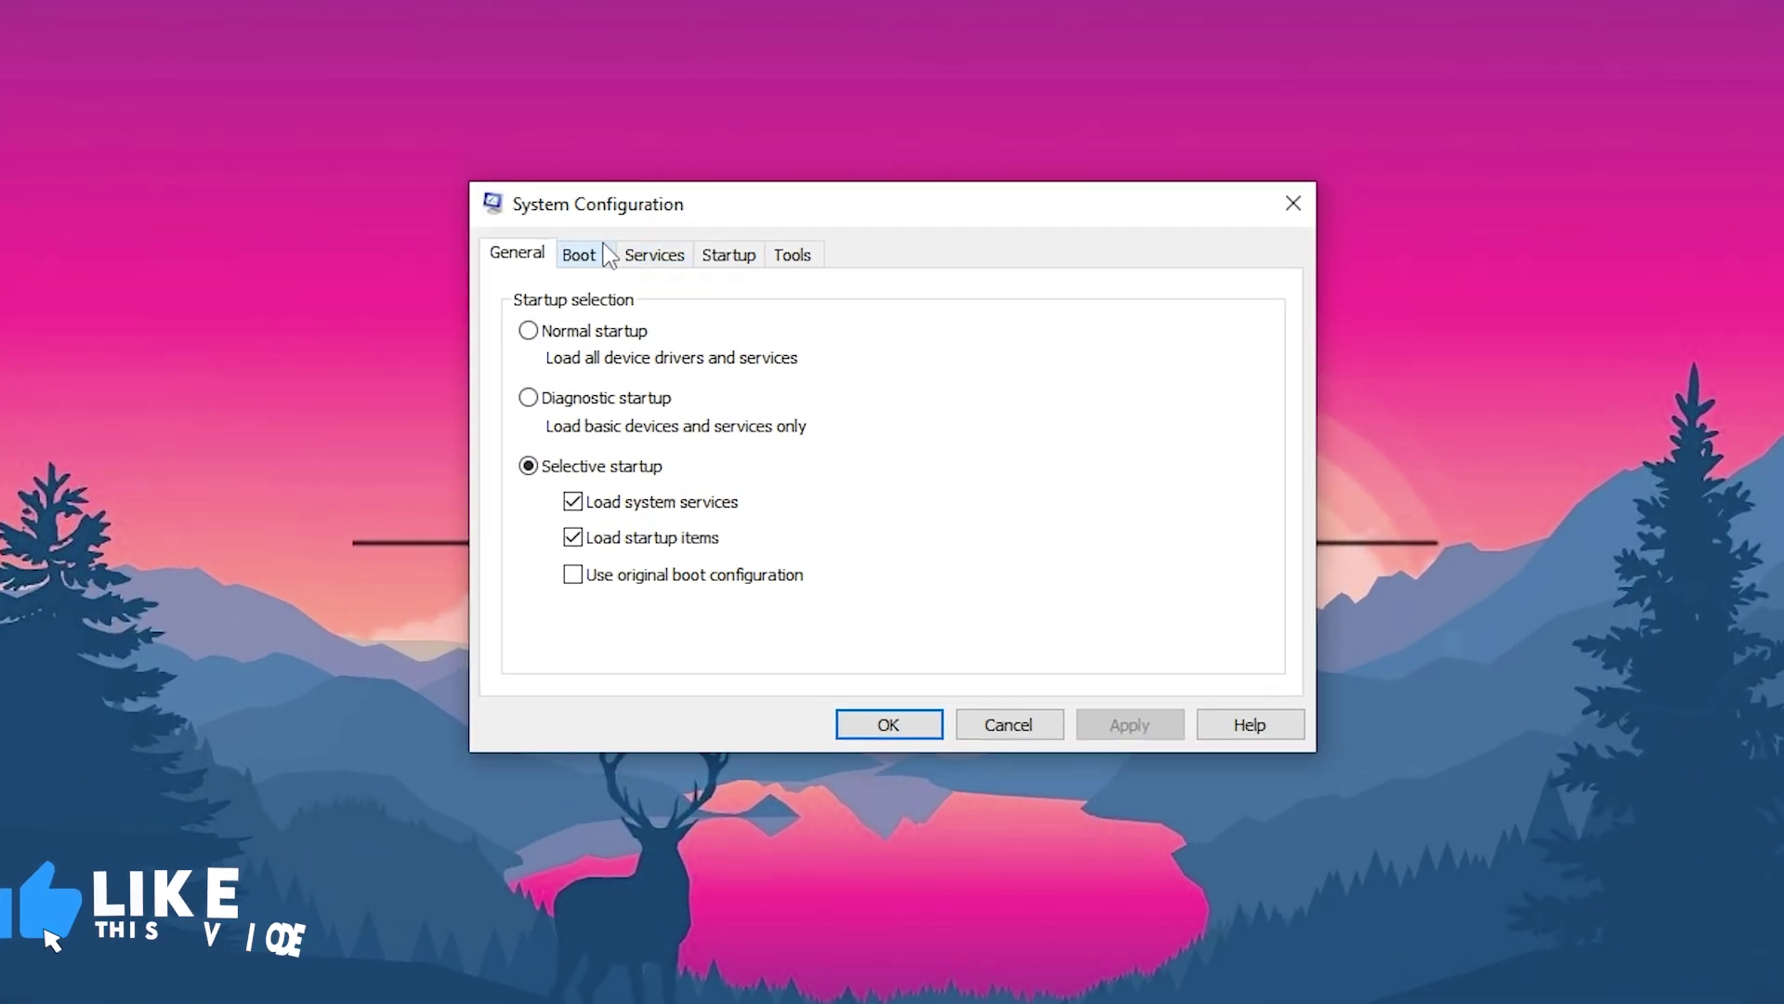
Step: Open the advanced boot options for the Windows 10 entry and accept them with the processor and memory limits unchecked
left_click(579, 252)
left_click(598, 472)
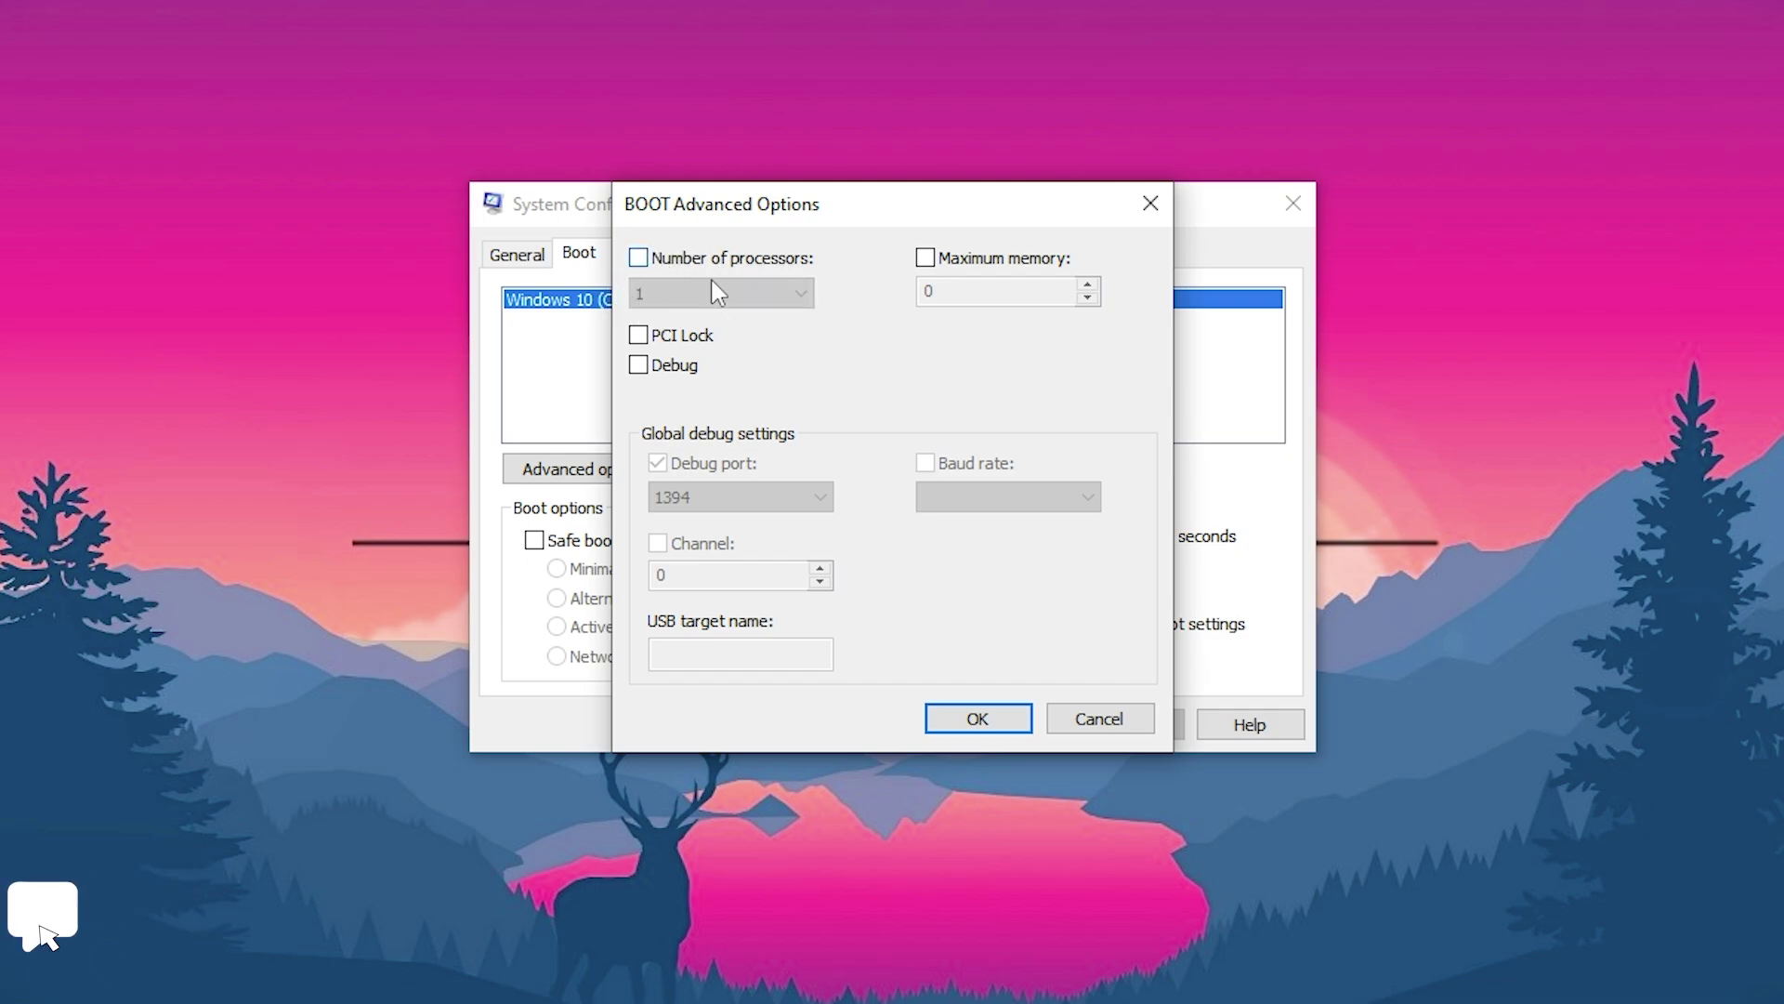
left_click(976, 717)
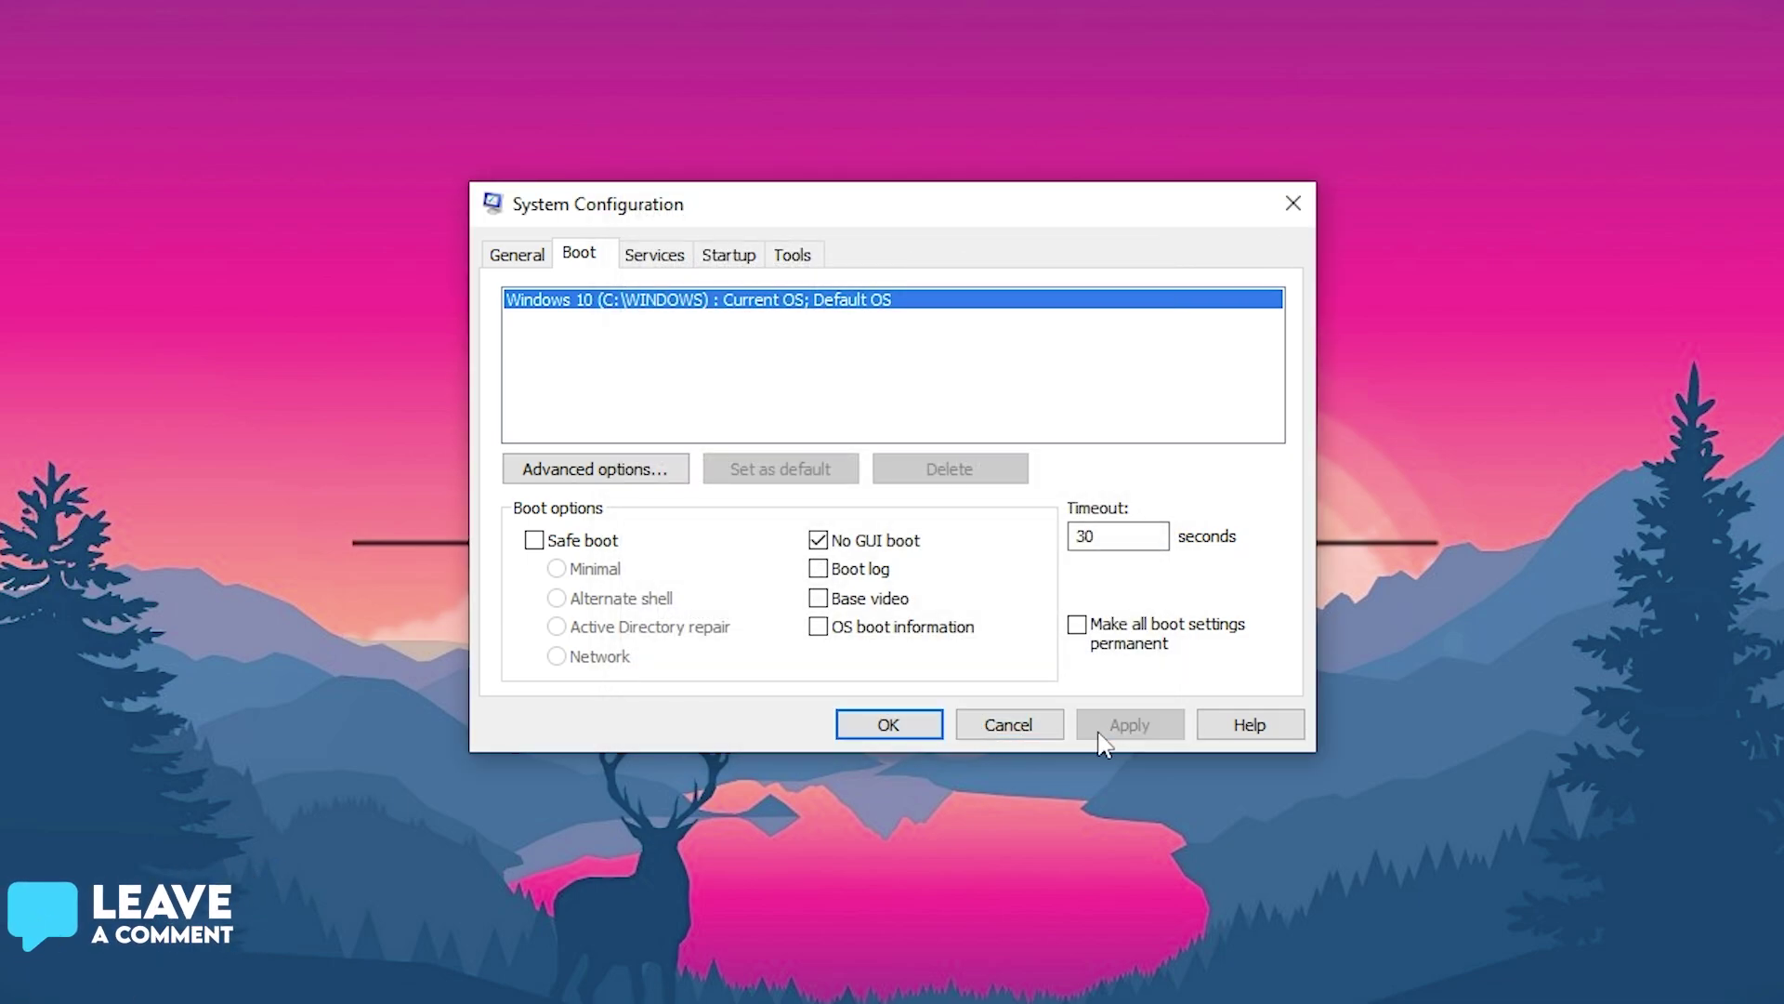
Step: Hide all Microsoft services and disable the Google Chrome Elevation service and both GoogleUpdater services
left_click(654, 255)
left_click(508, 671)
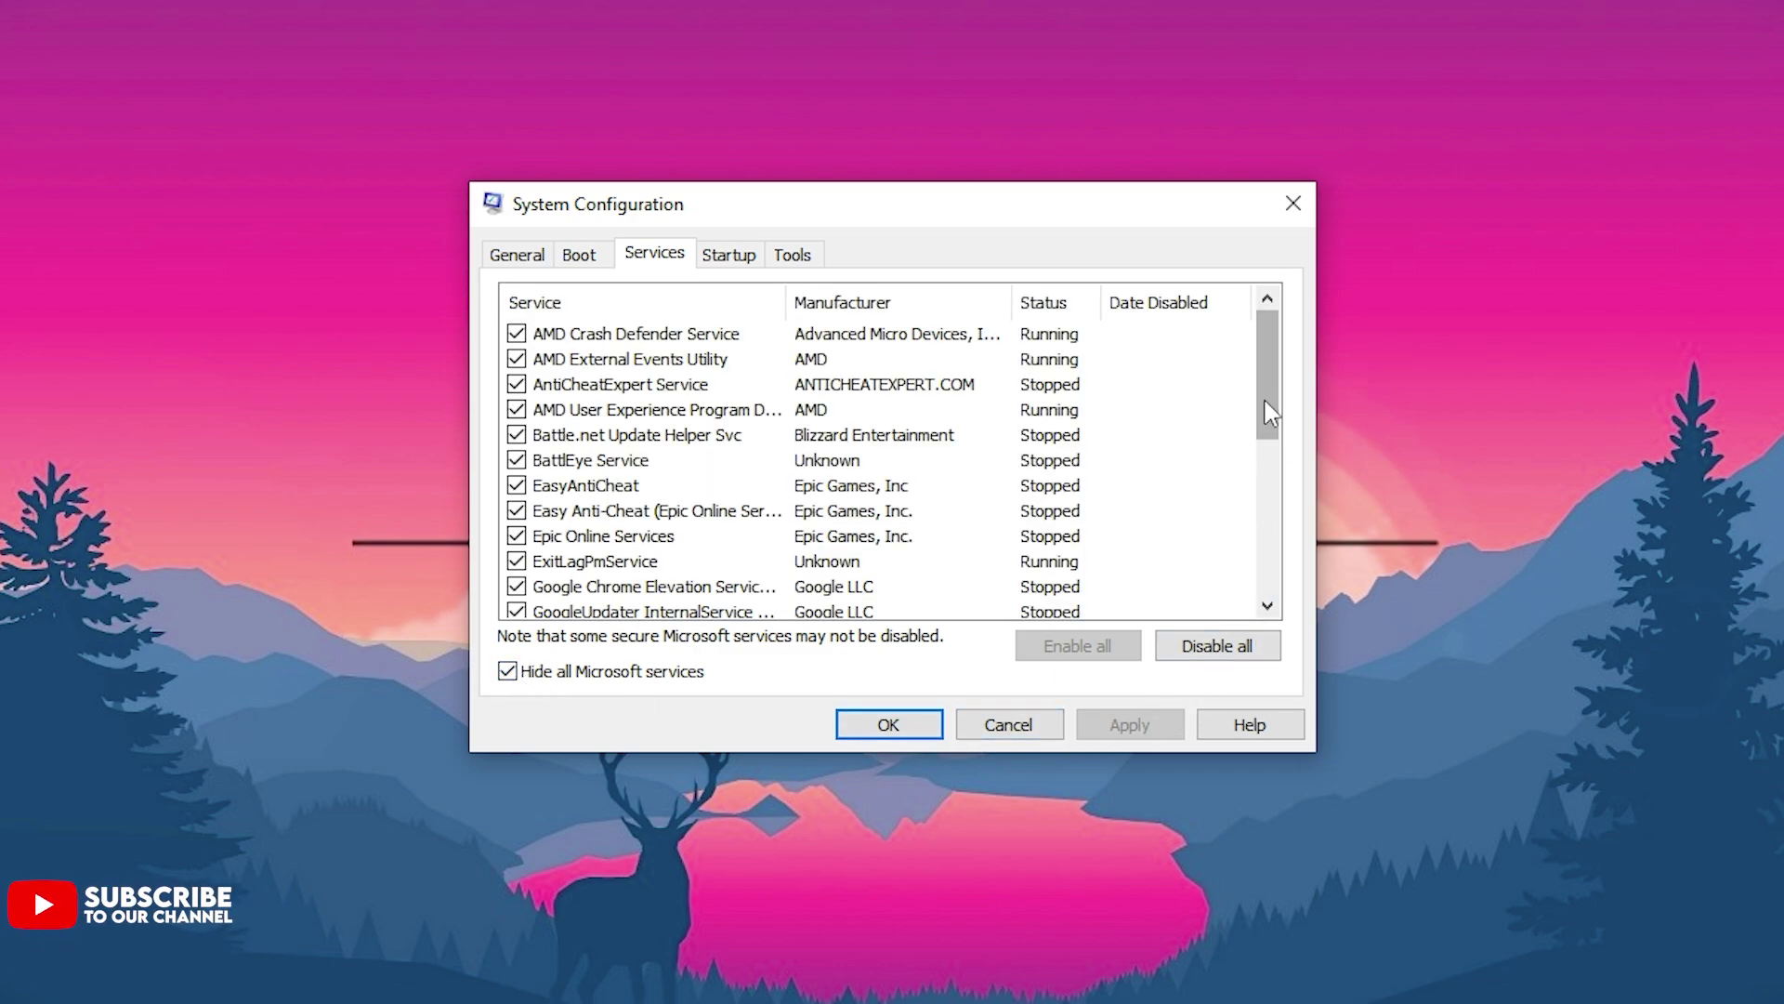
left_click_drag(1273, 401, 1274, 462)
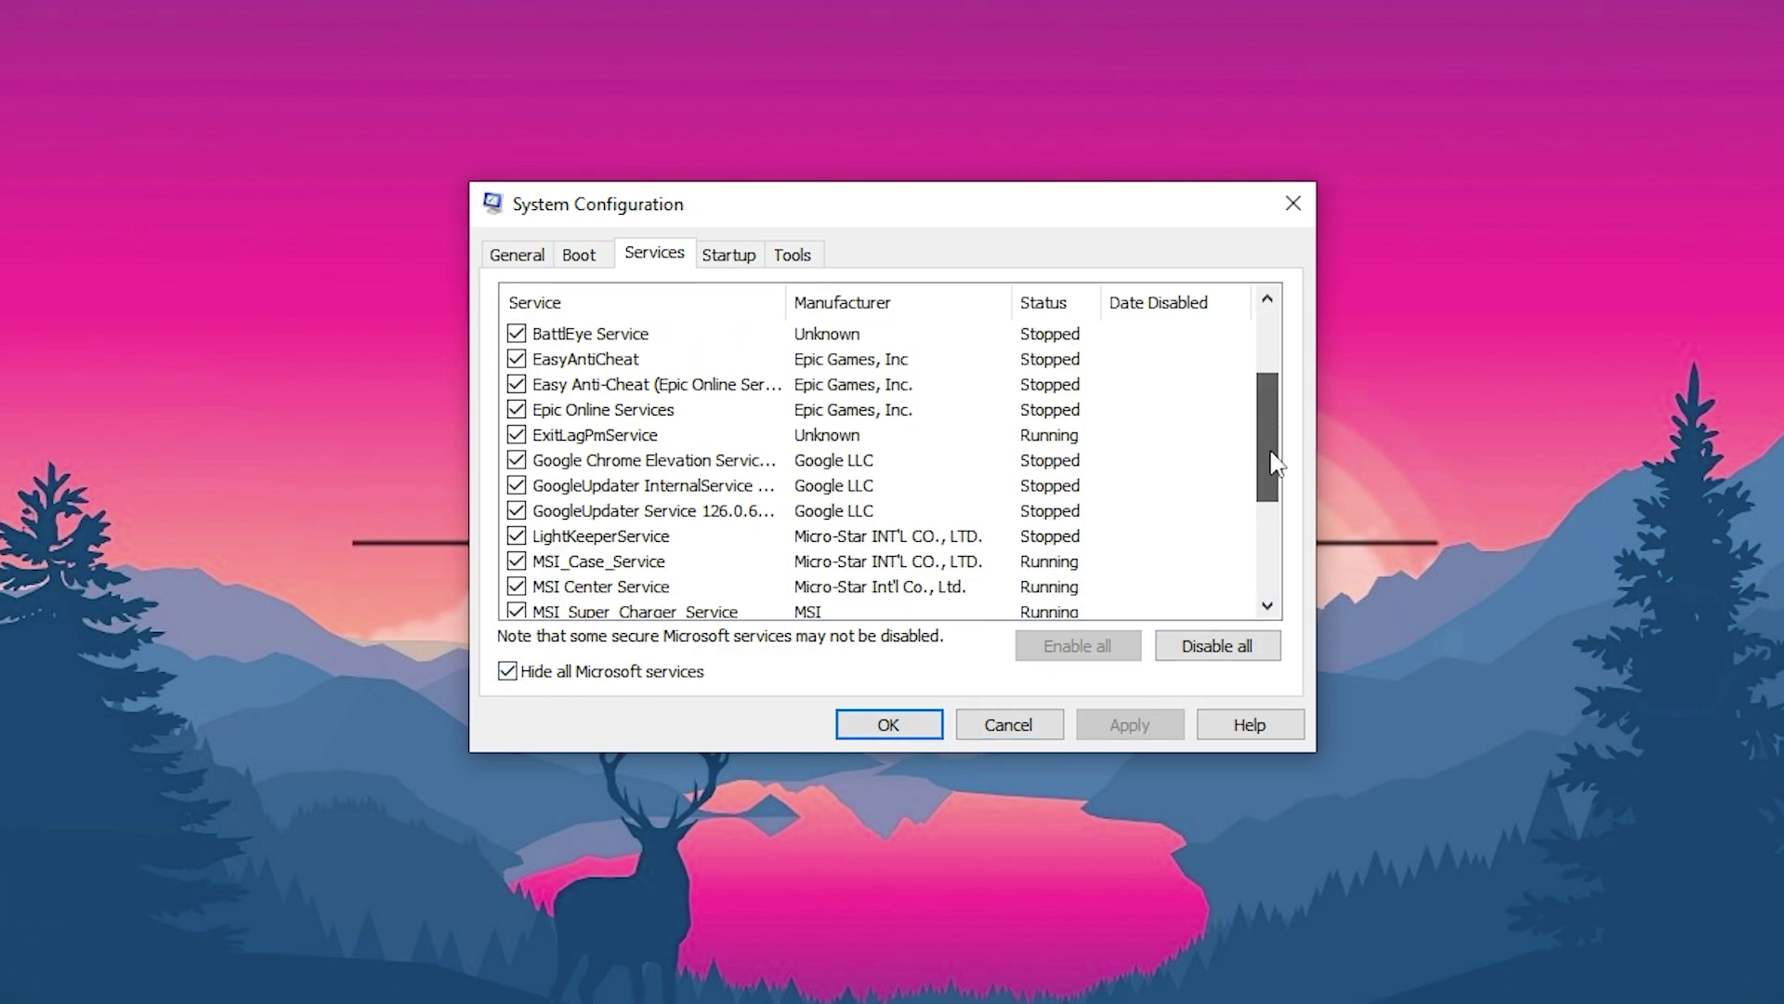
left_click(517, 460)
left_click(517, 485)
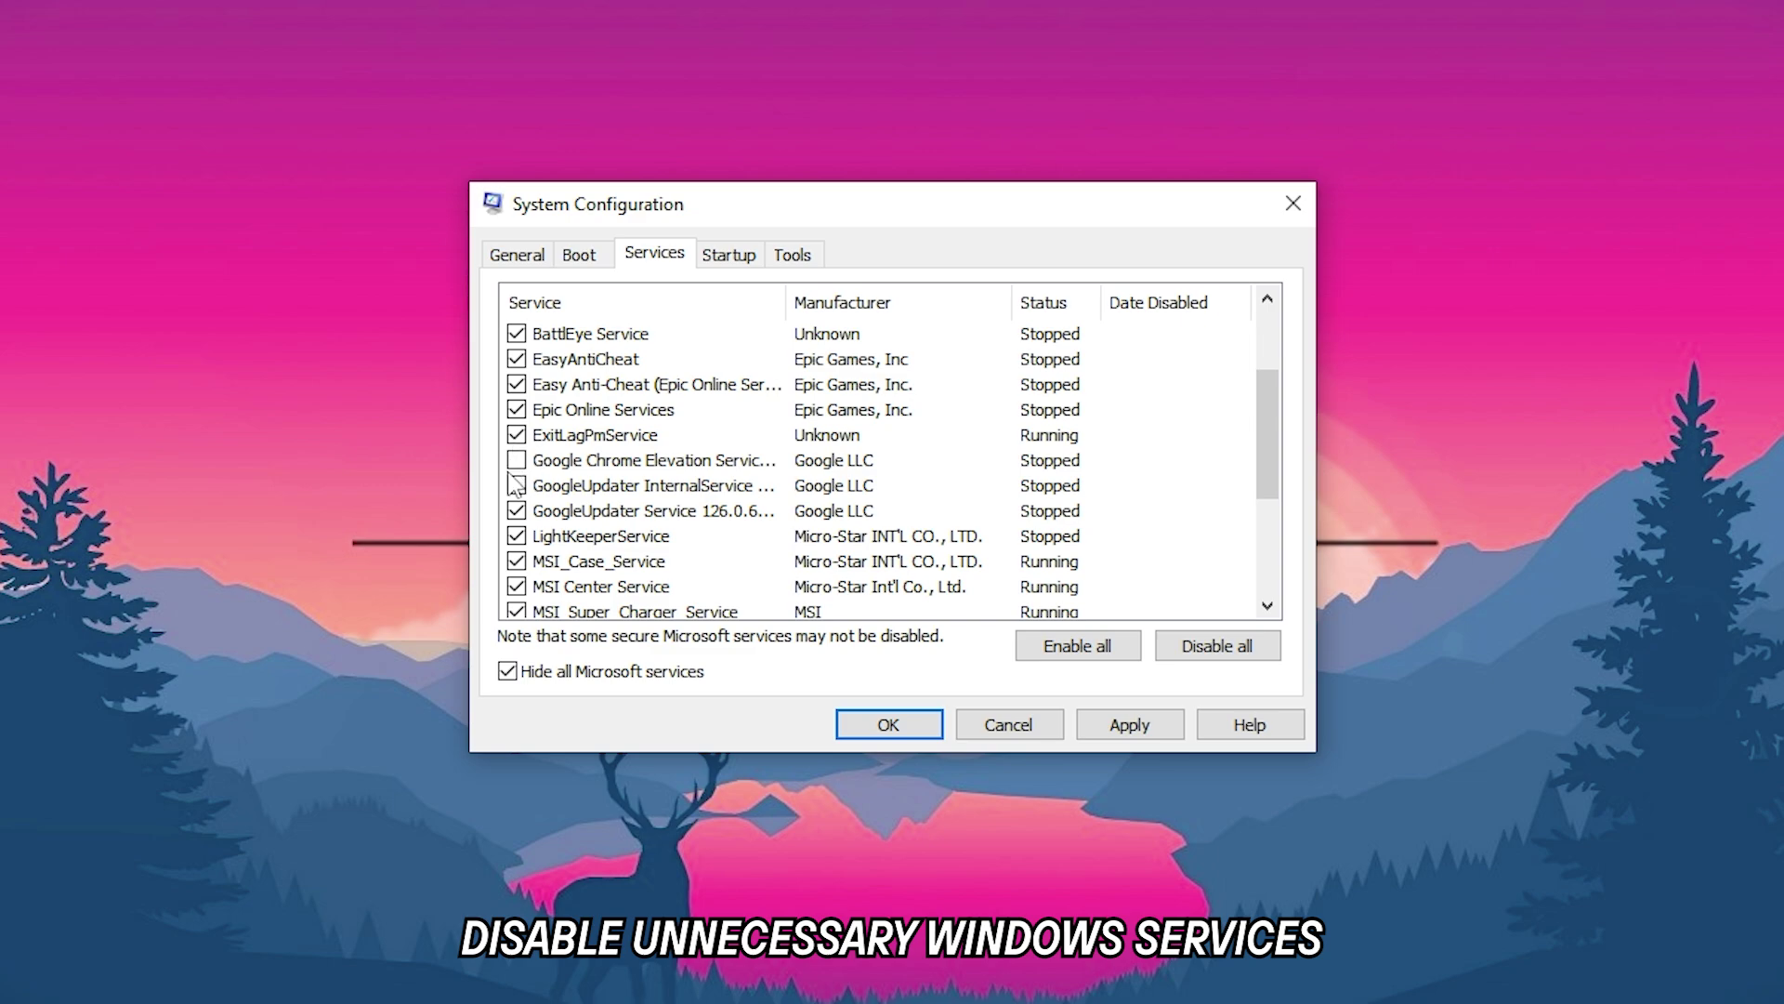
left_click(517, 511)
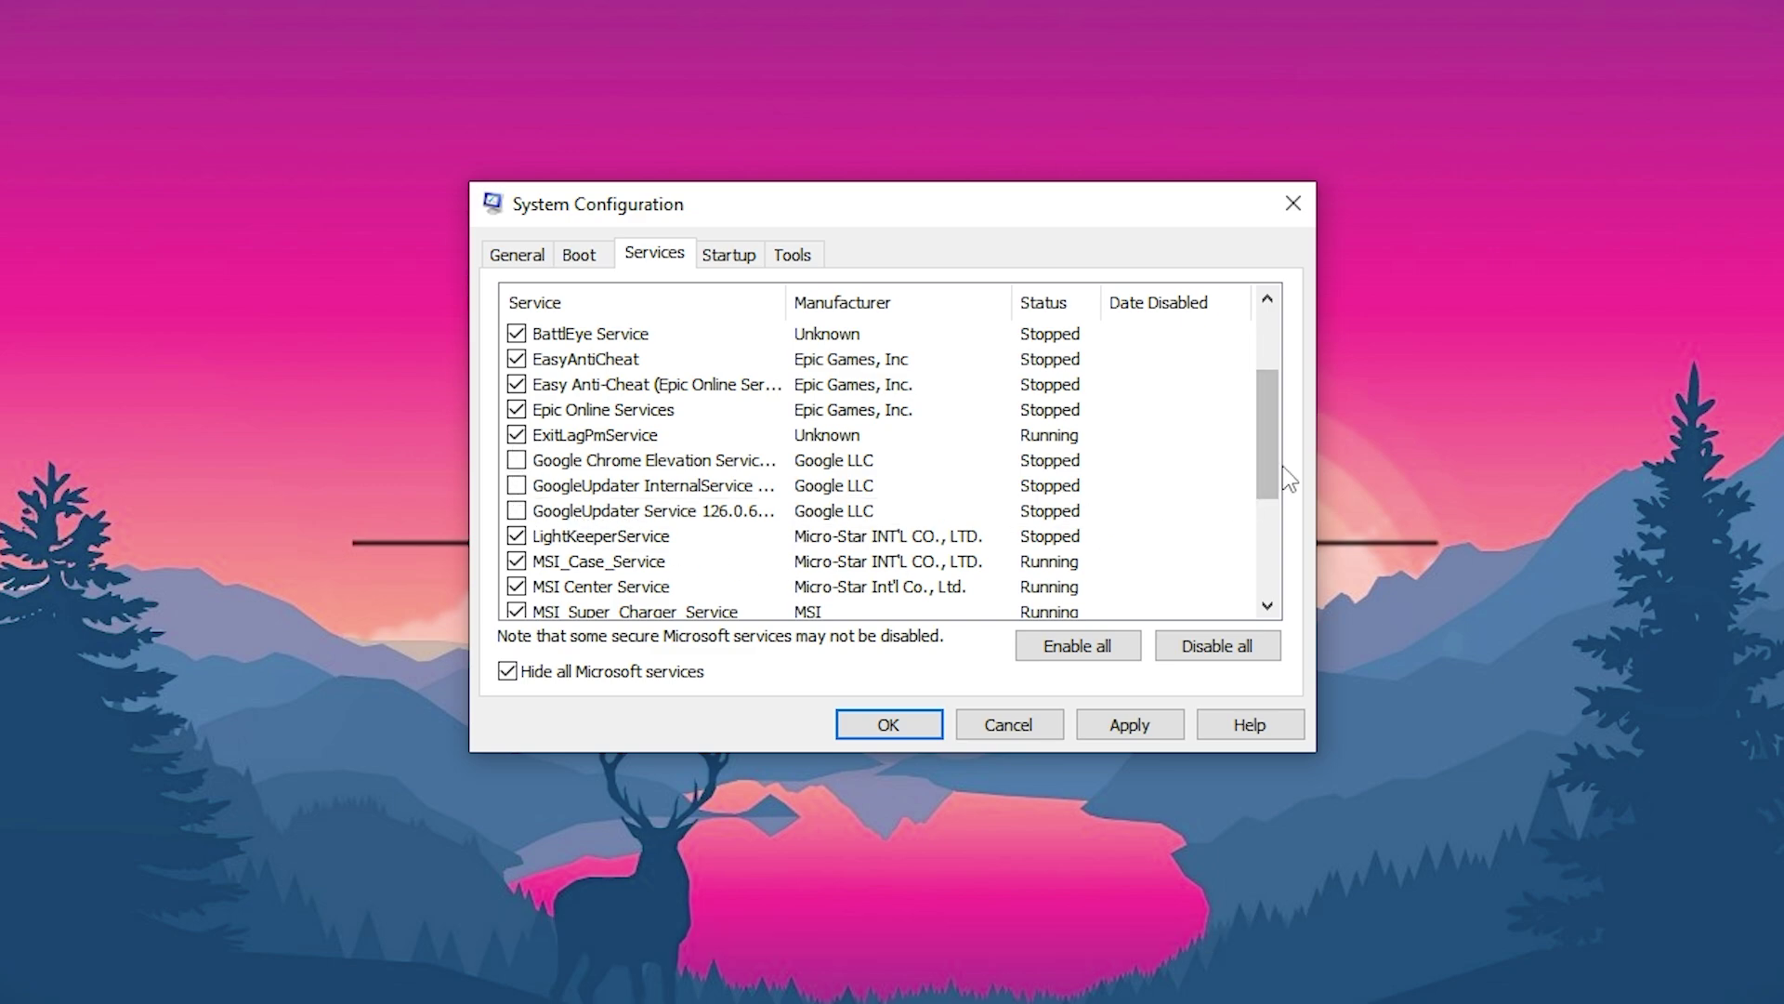
Step: Disable QMEmulatorService, Rockstar Game Library Service and Radmin VPN Control Service, and apply the changes without restarting
left_click_drag(1273, 469, 1271, 548)
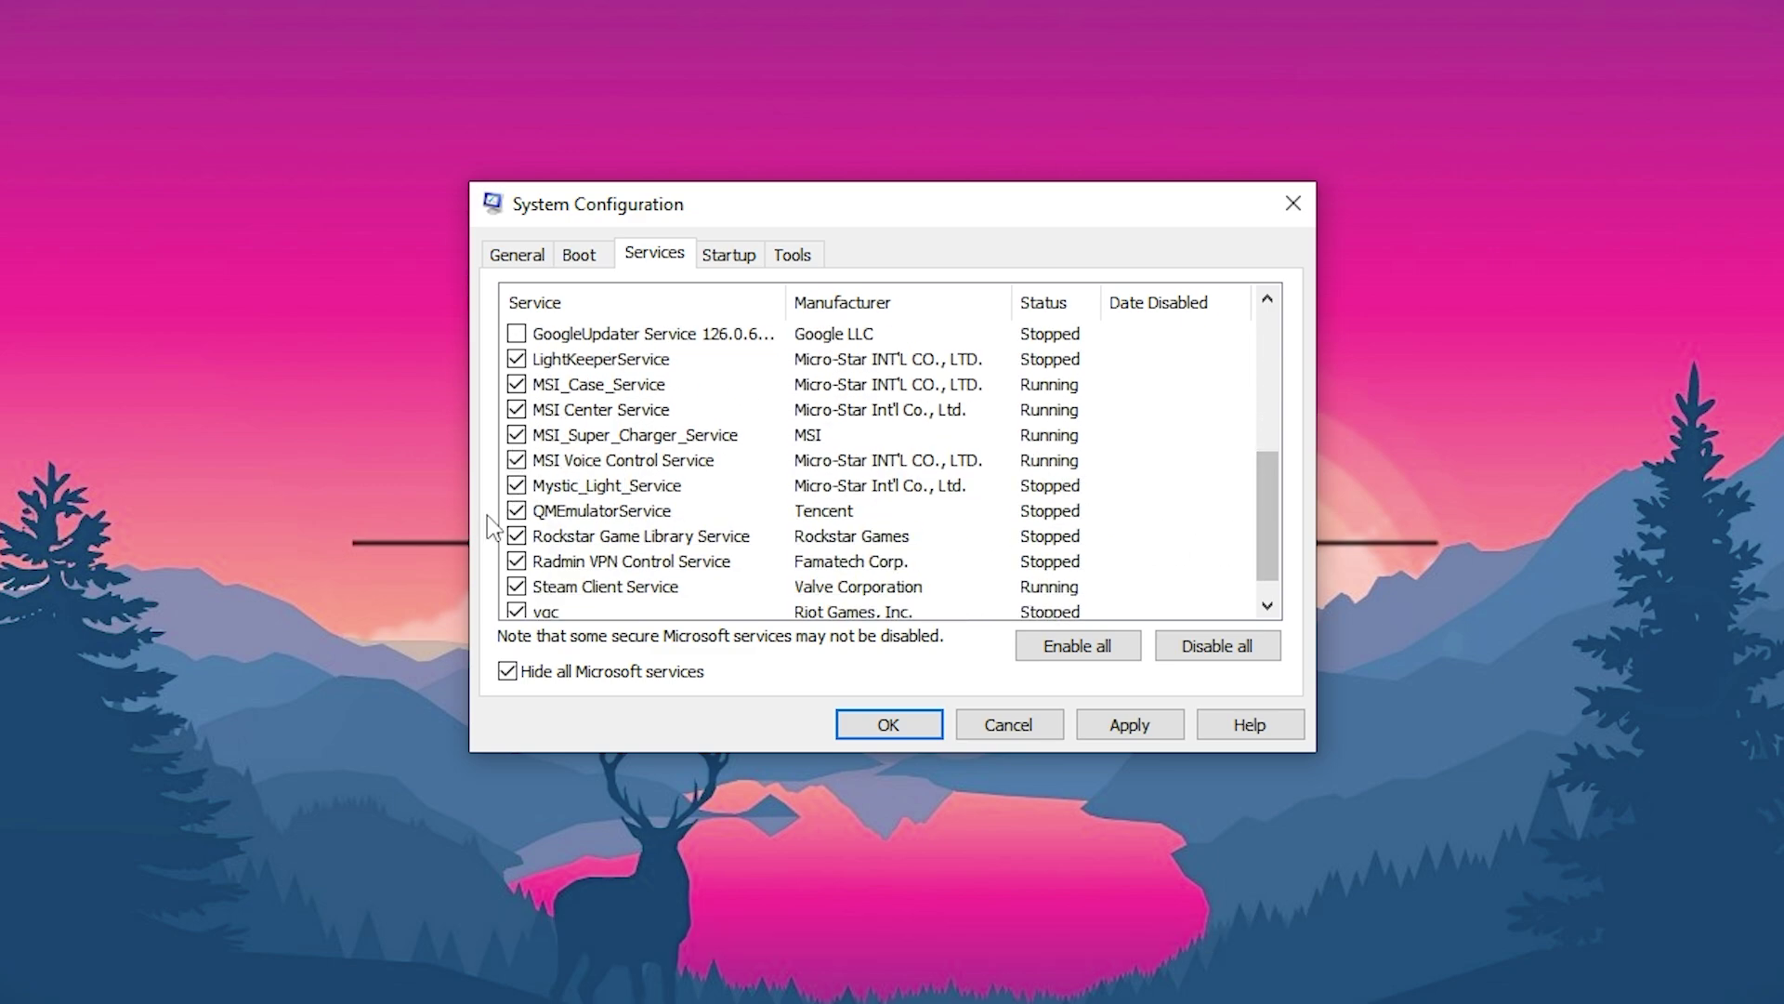
scroll(551, 547, "down", 1)
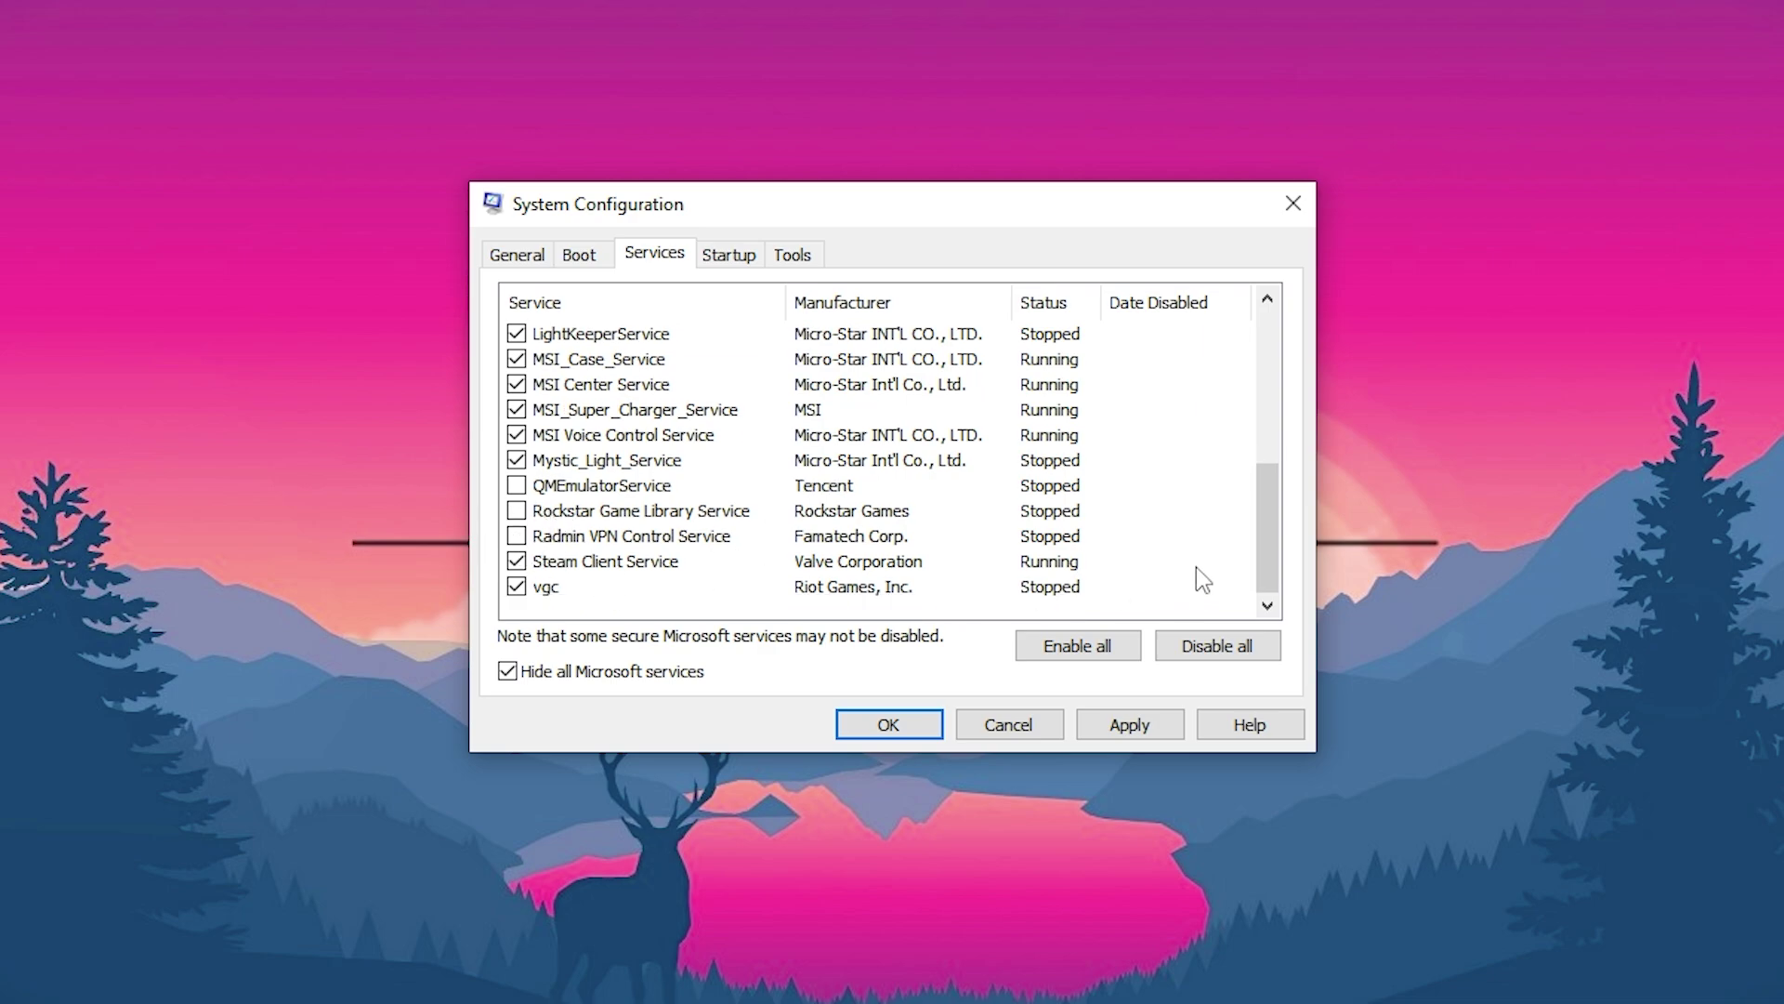
left_click_drag(1264, 565, 1211, 585)
left_click(1130, 725)
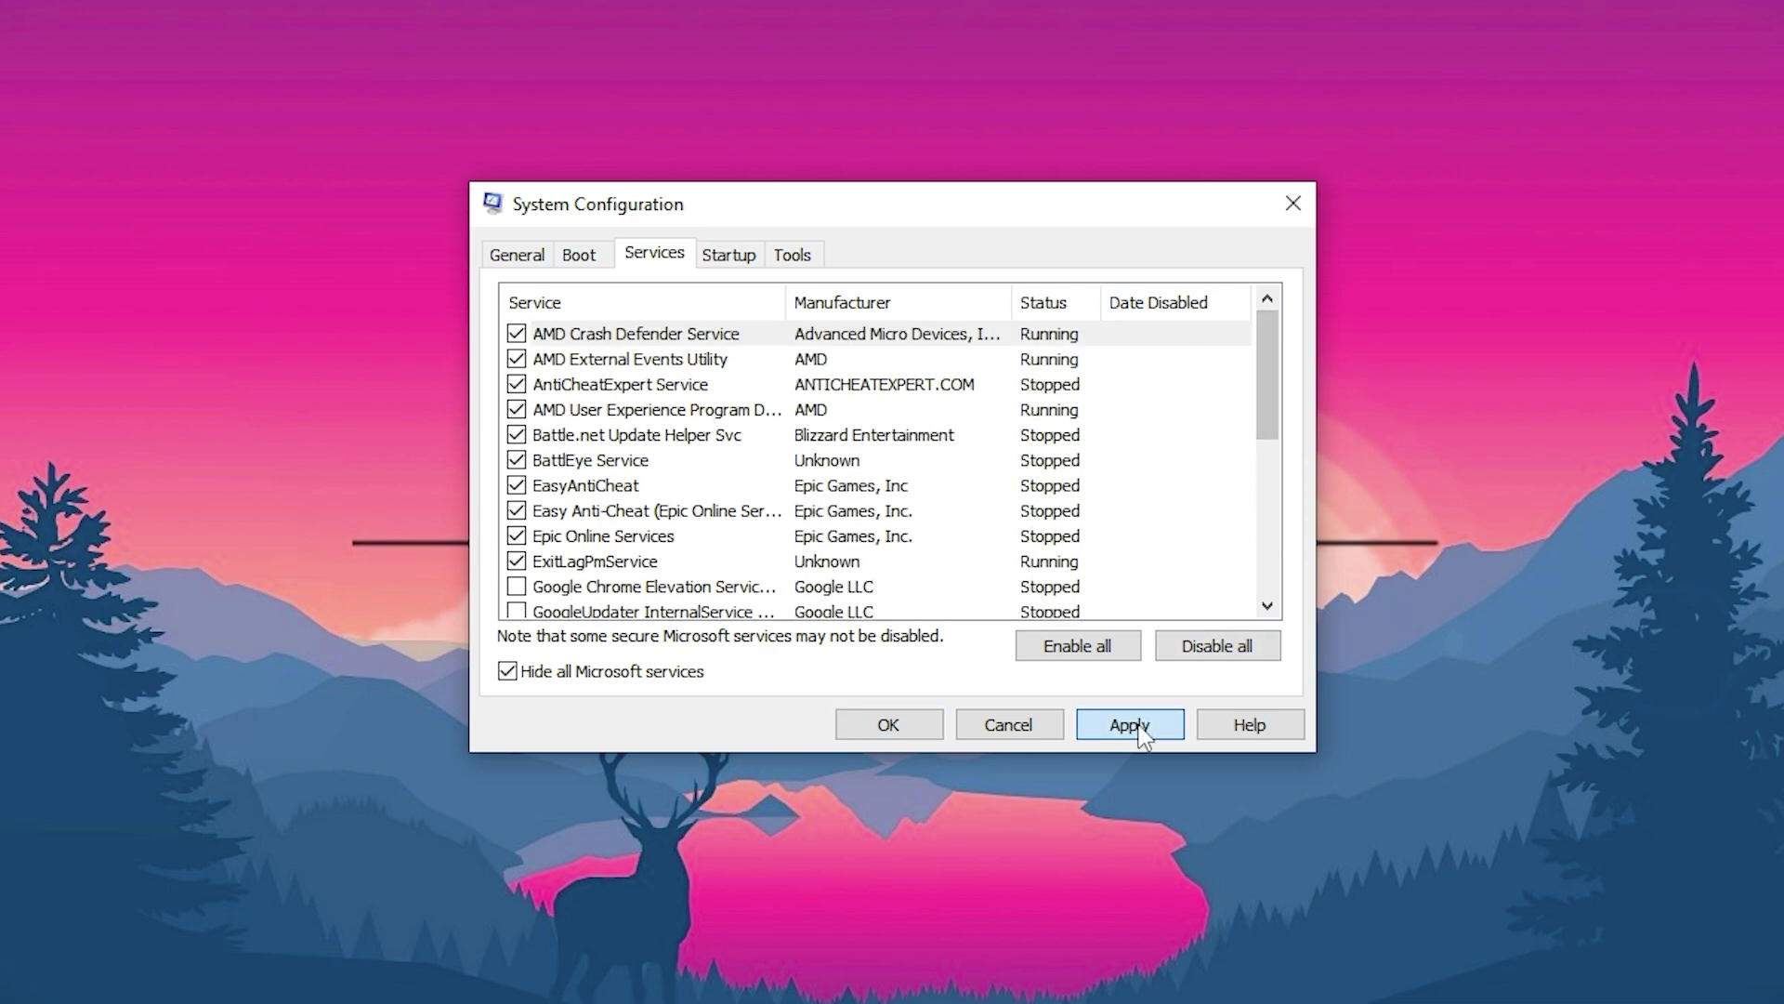
left_click(912, 721)
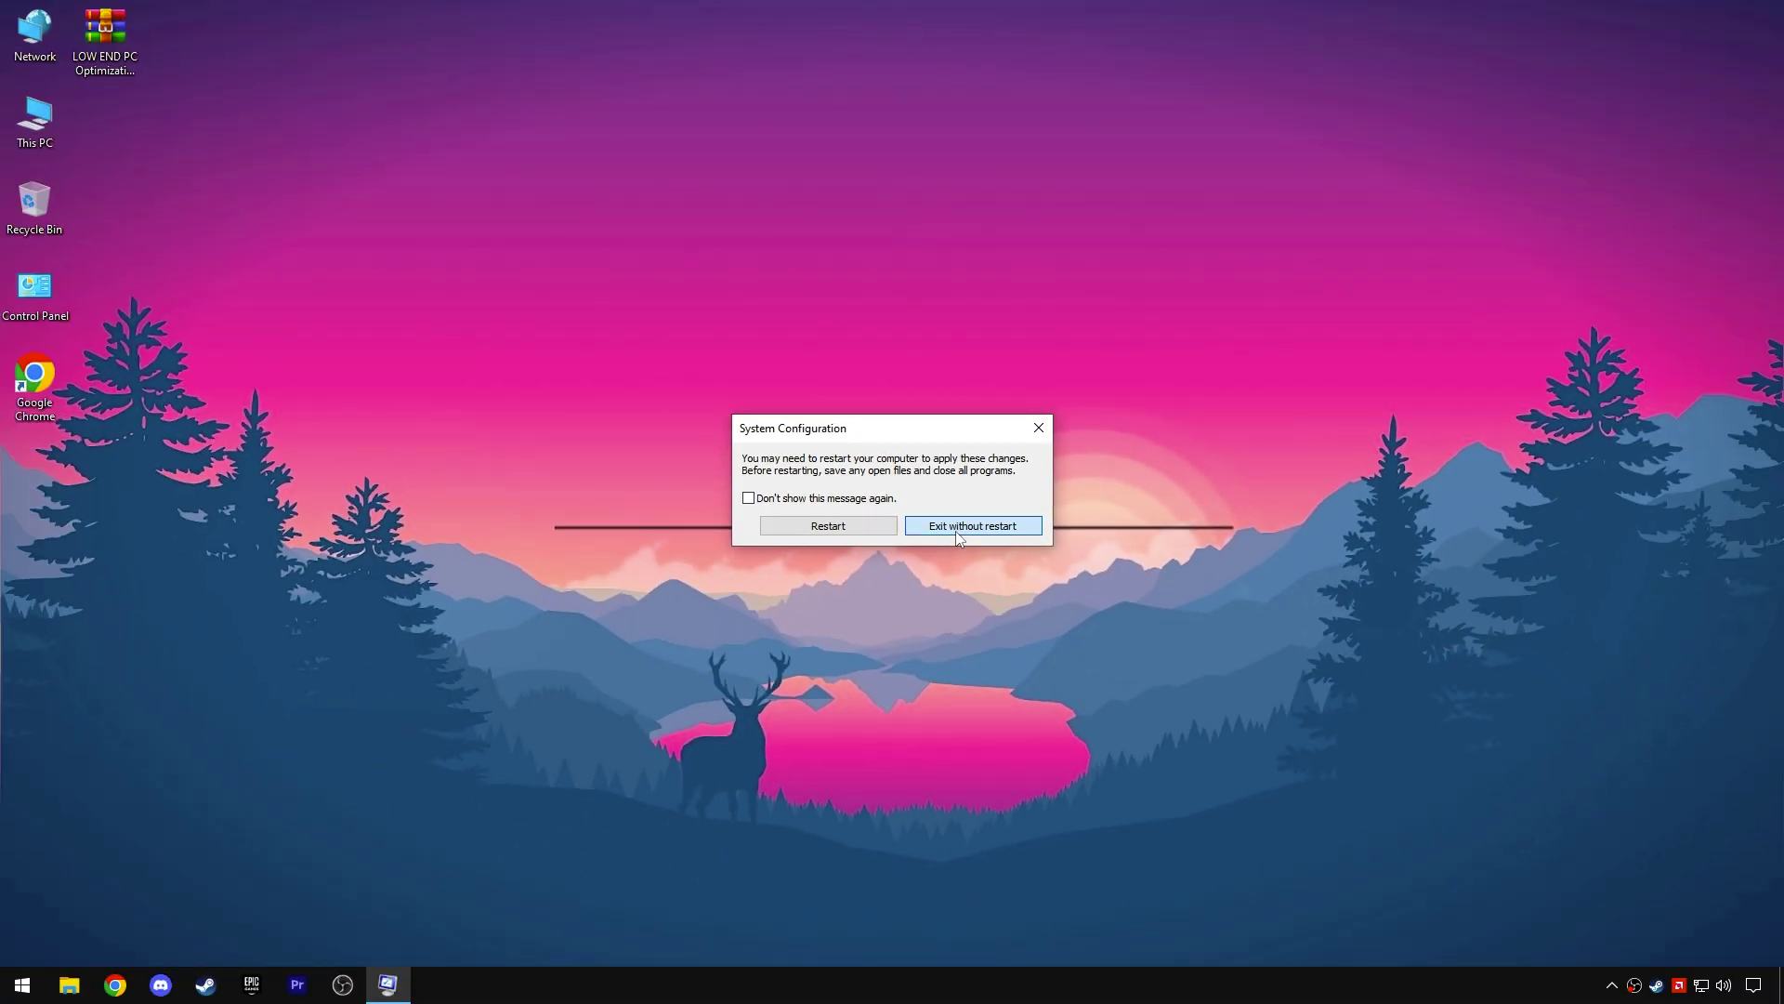
left_click(1008, 540)
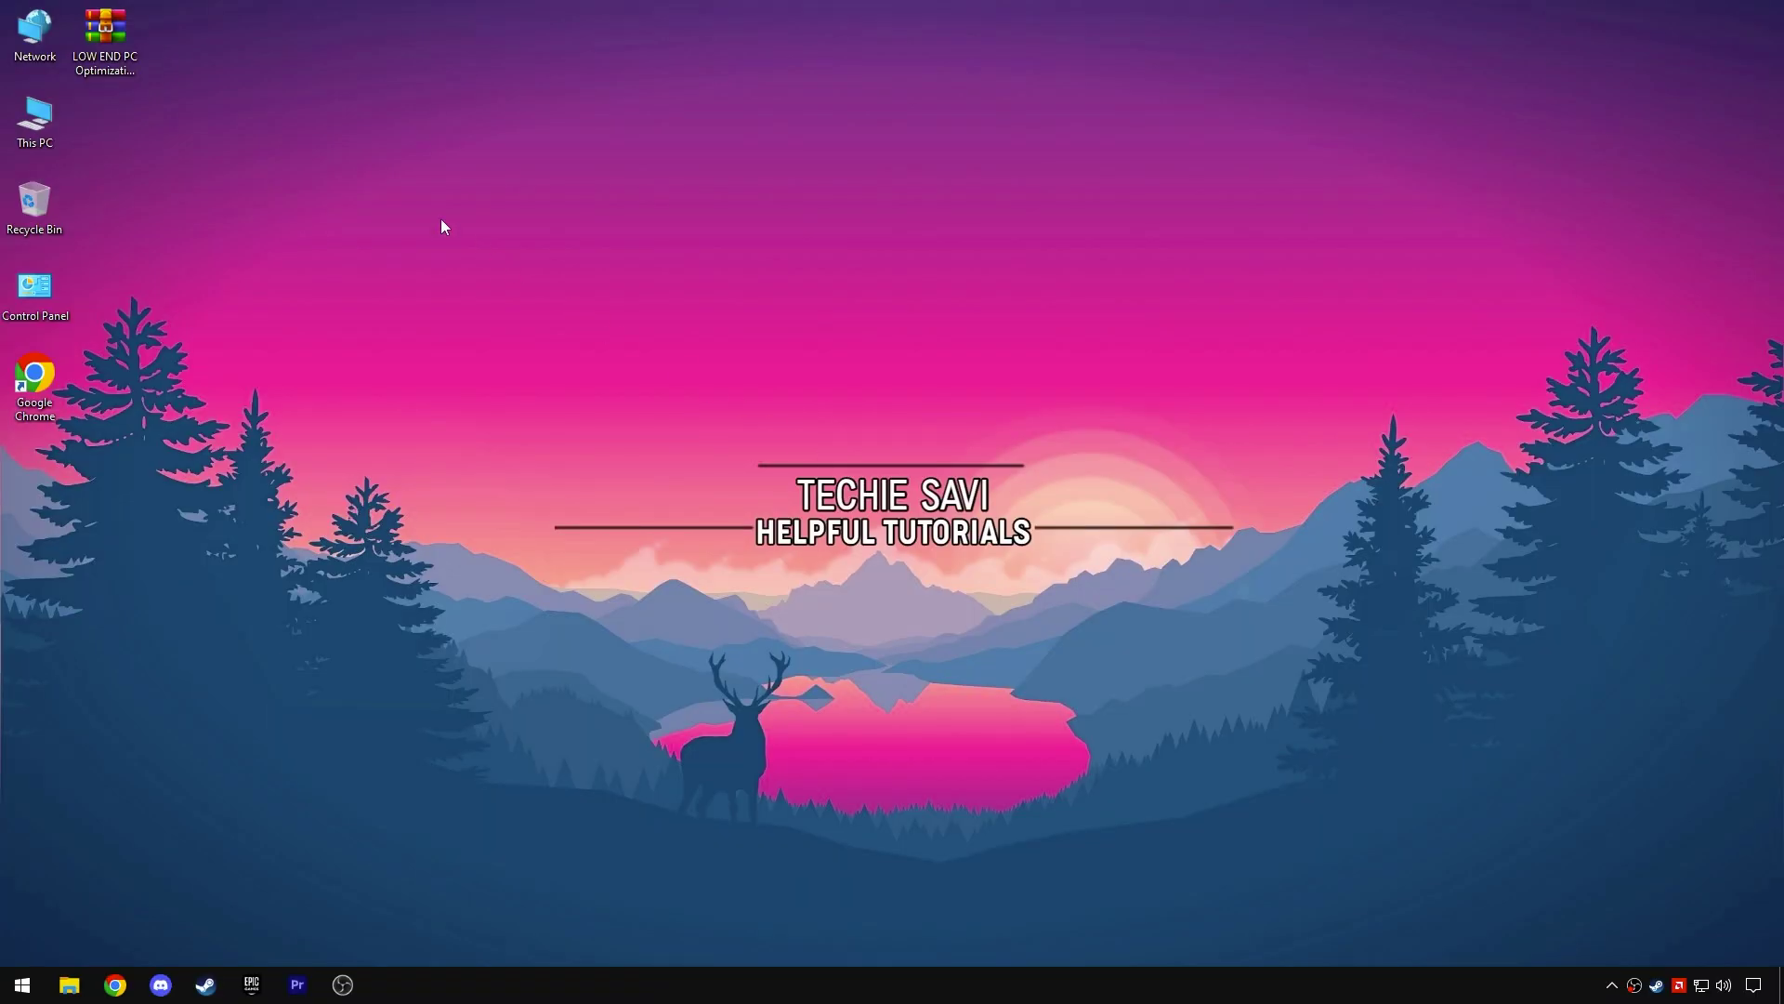
Step: Extract the LOW END PC Optimization PACK folder from its RAR archive to the desktop
left_click_drag(829, 320, 827, 316)
left_click_drag(709, 232, 767, 277)
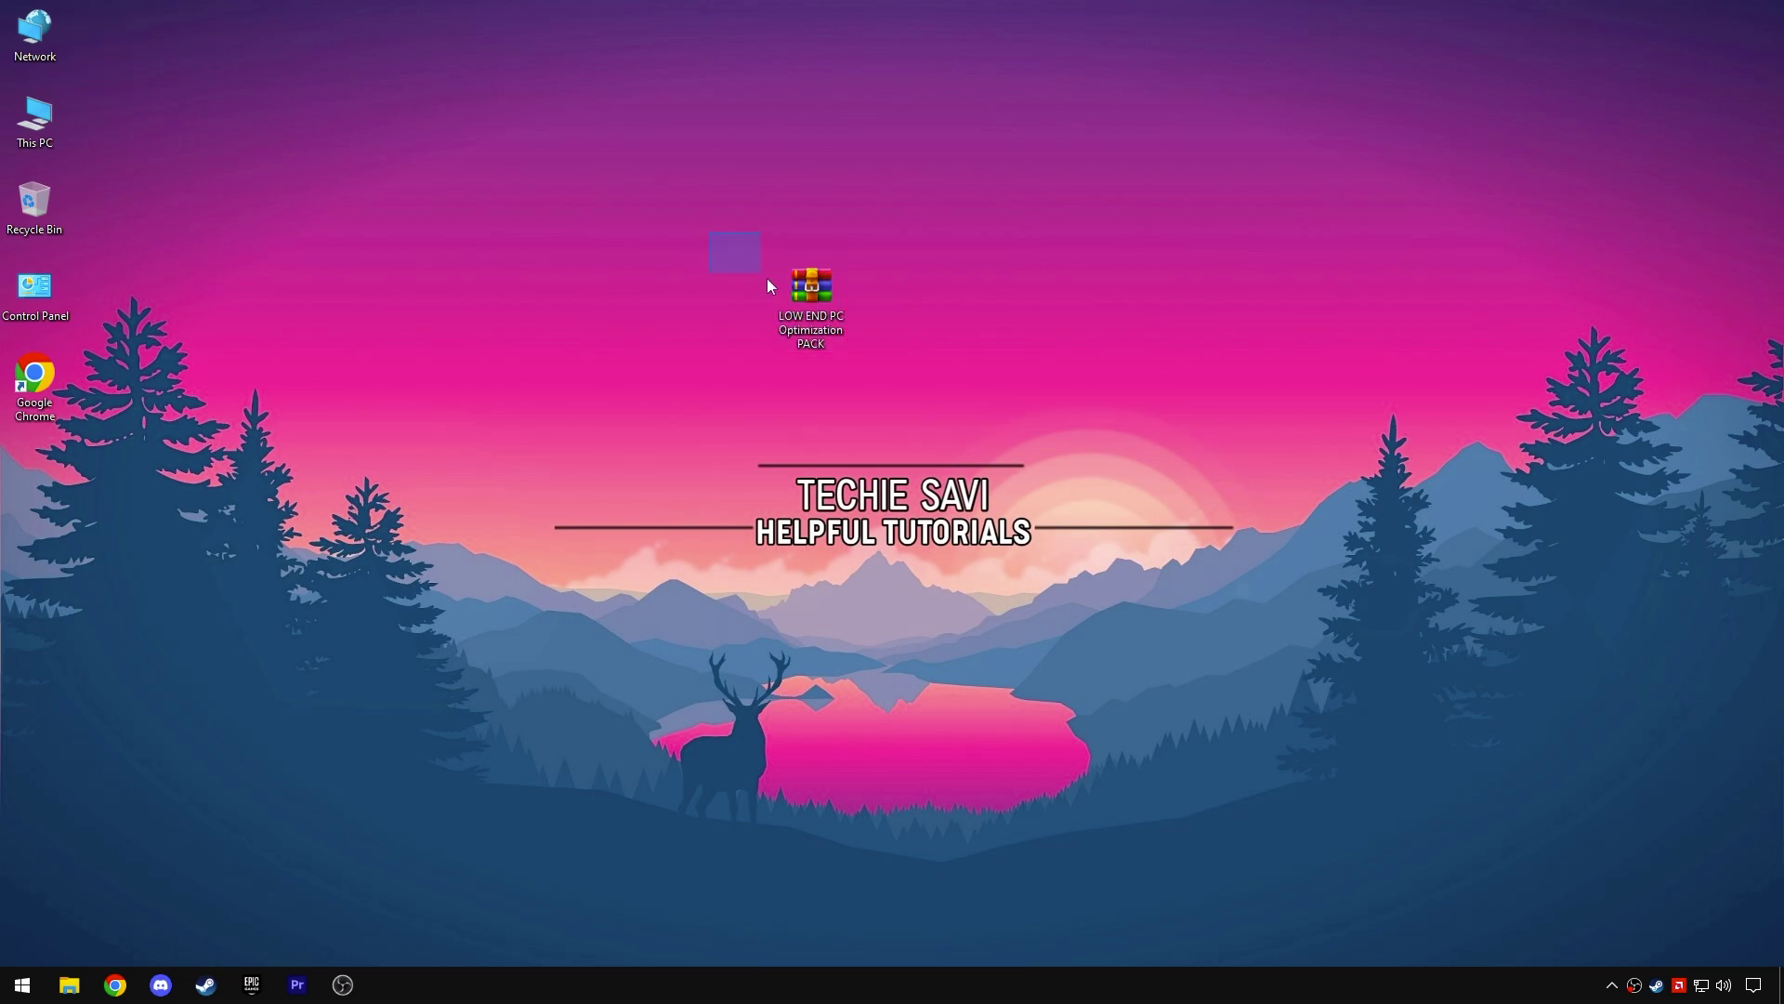
double_click(811, 292)
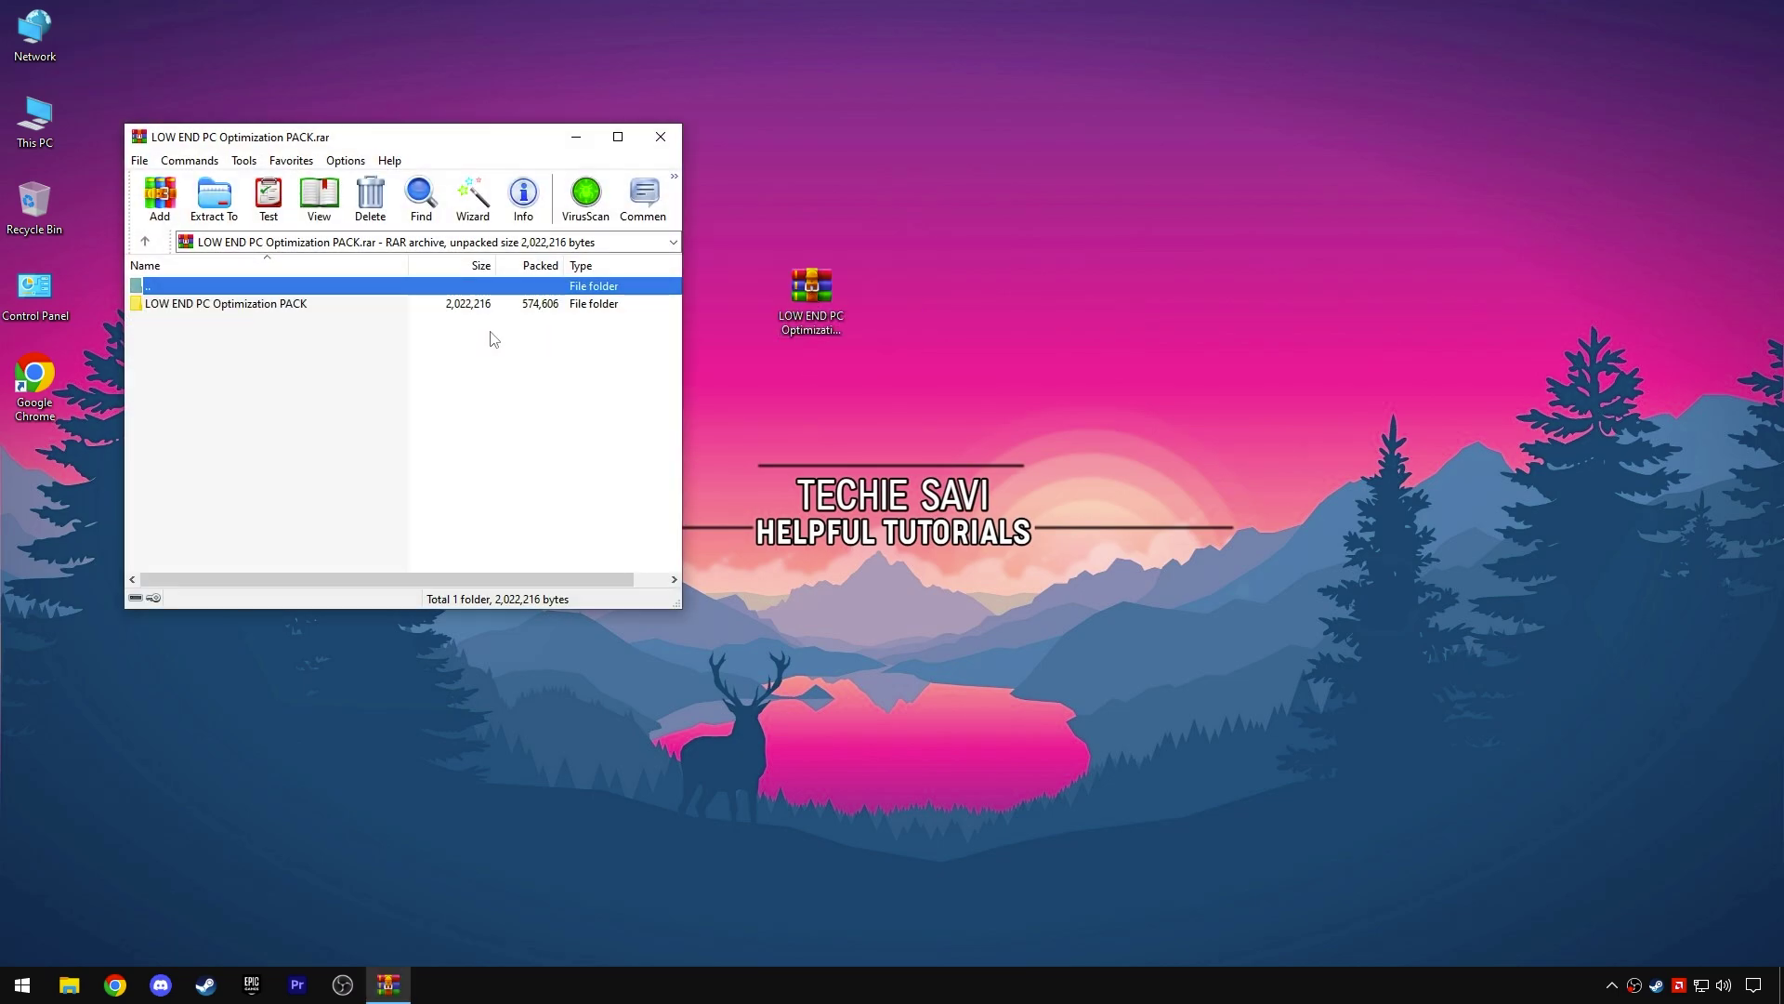
left_click(268, 308)
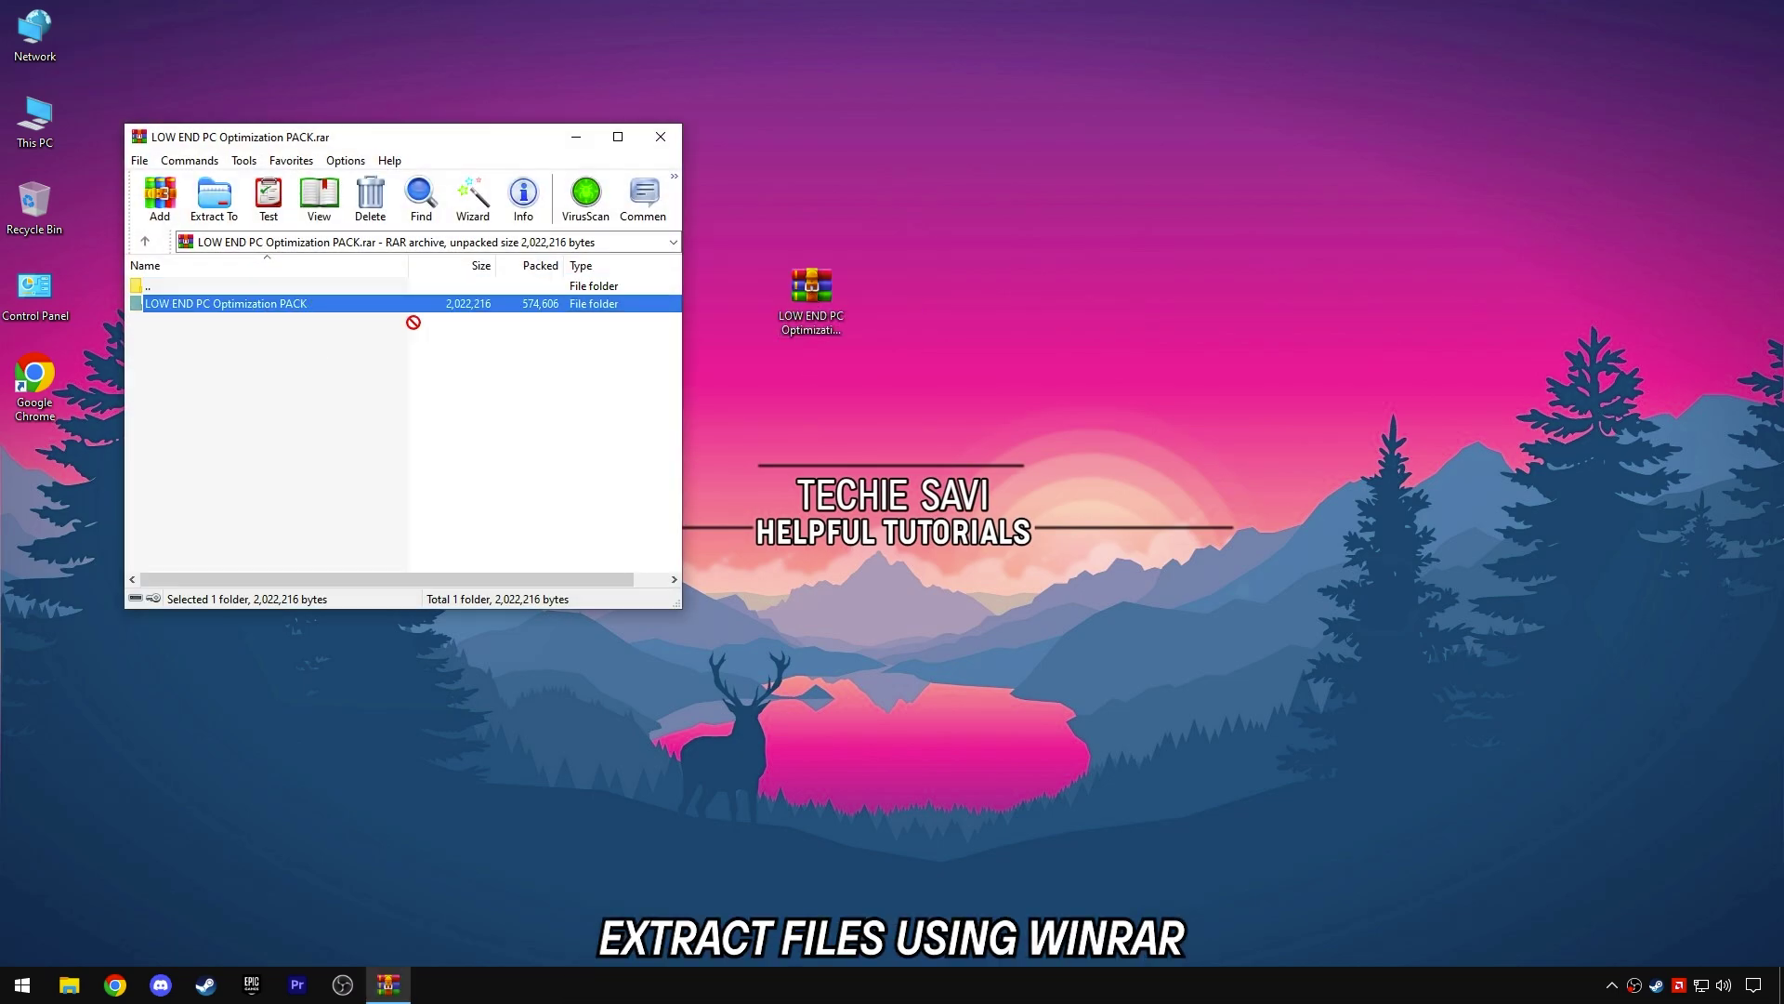
left_click_drag(807, 406, 807, 407)
left_click(661, 137)
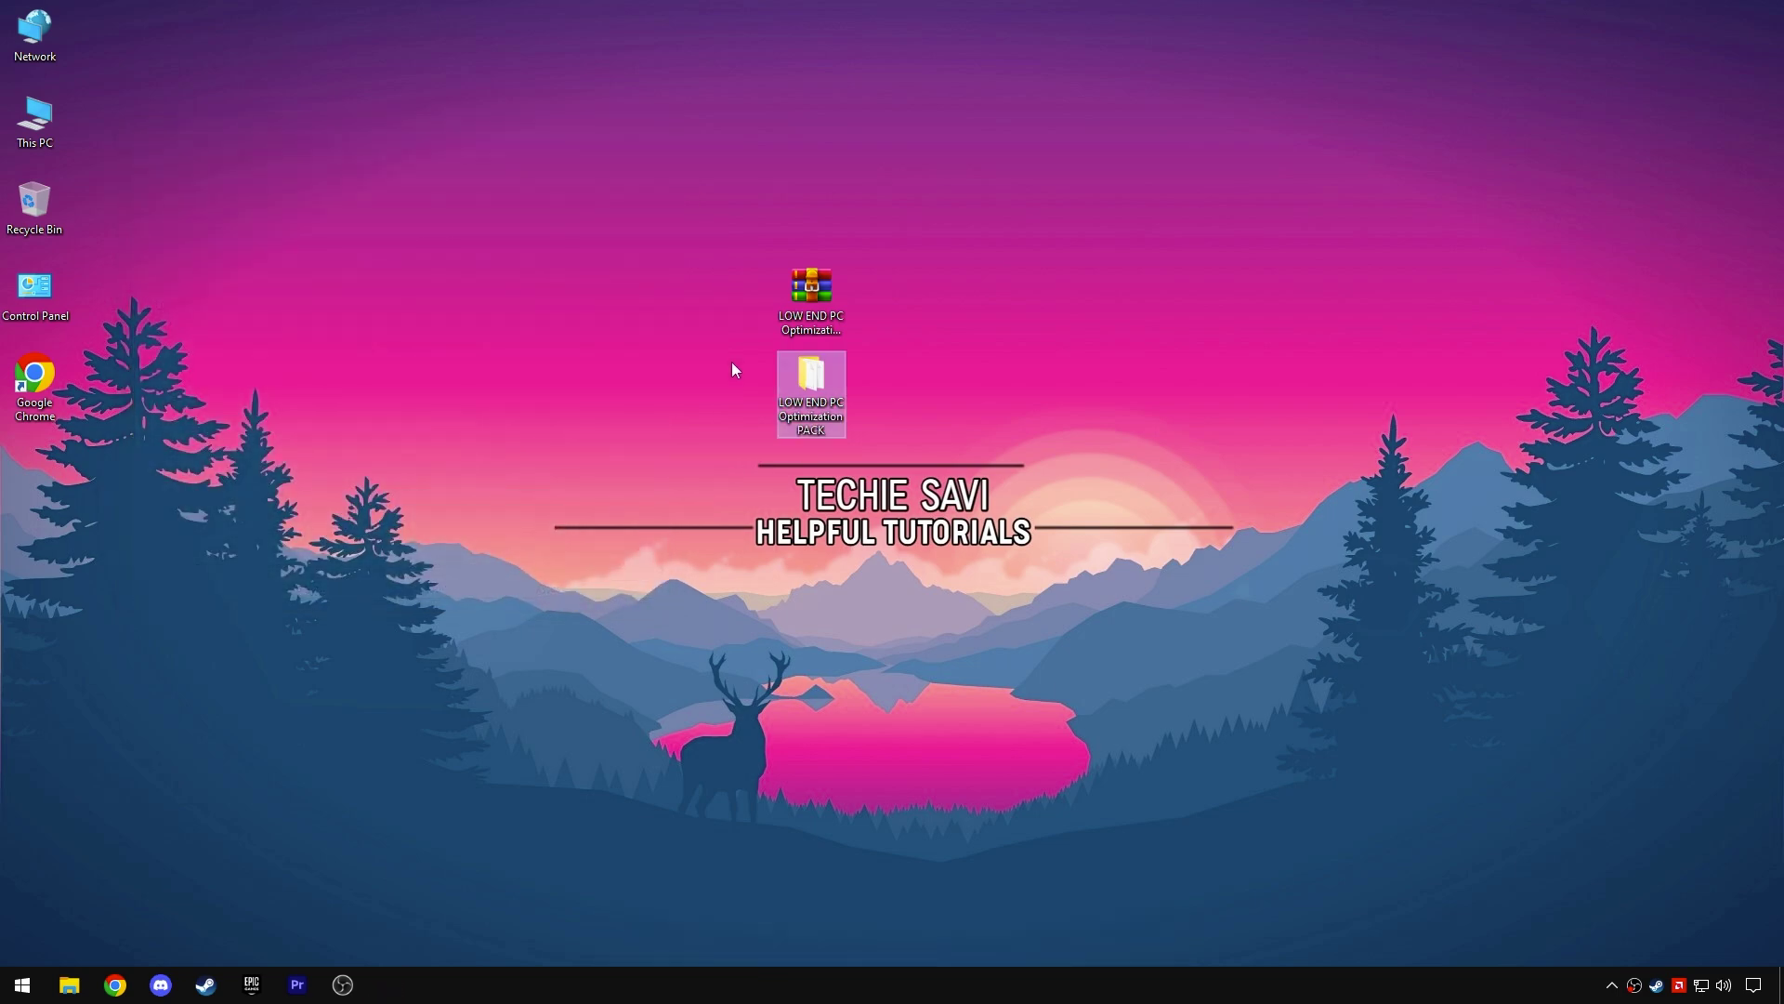
Step: Open the 1 - CPU Optimization folder of the extracted pack and run UnparkCPU as administrator
right_click(805, 383)
left_click(855, 389)
left_click_drag(571, 388, 576, 240)
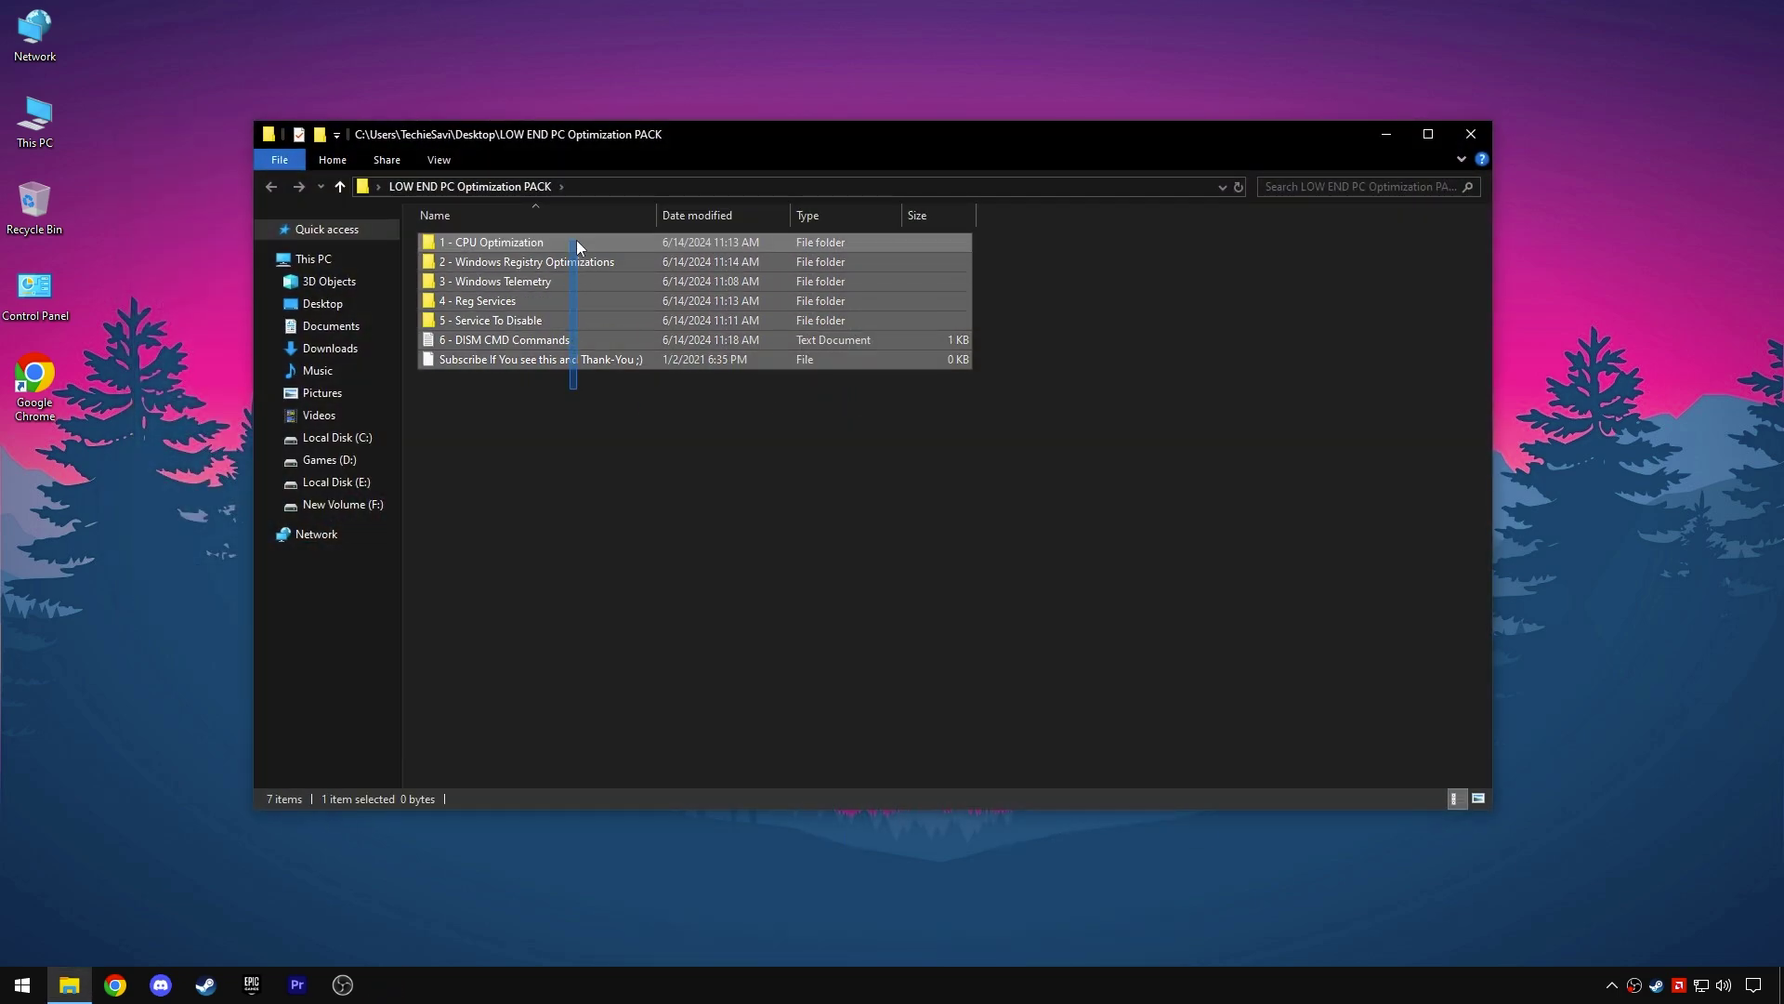
left_click(580, 404)
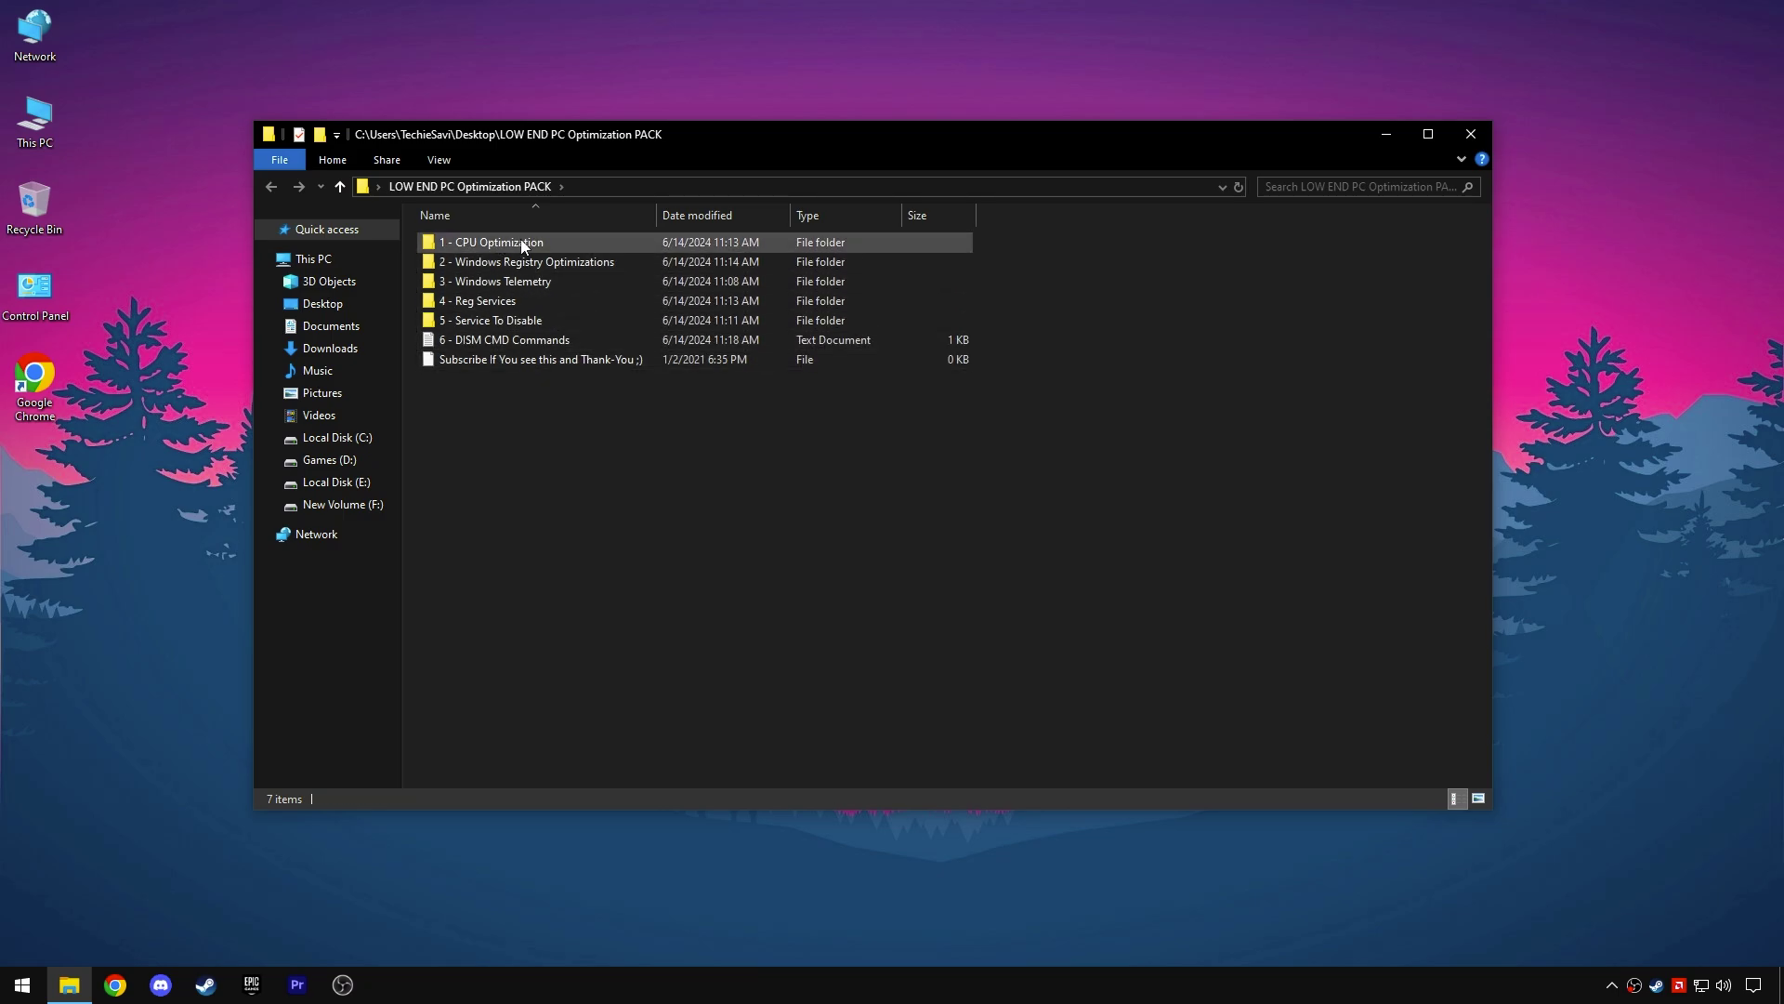
double_click(520, 243)
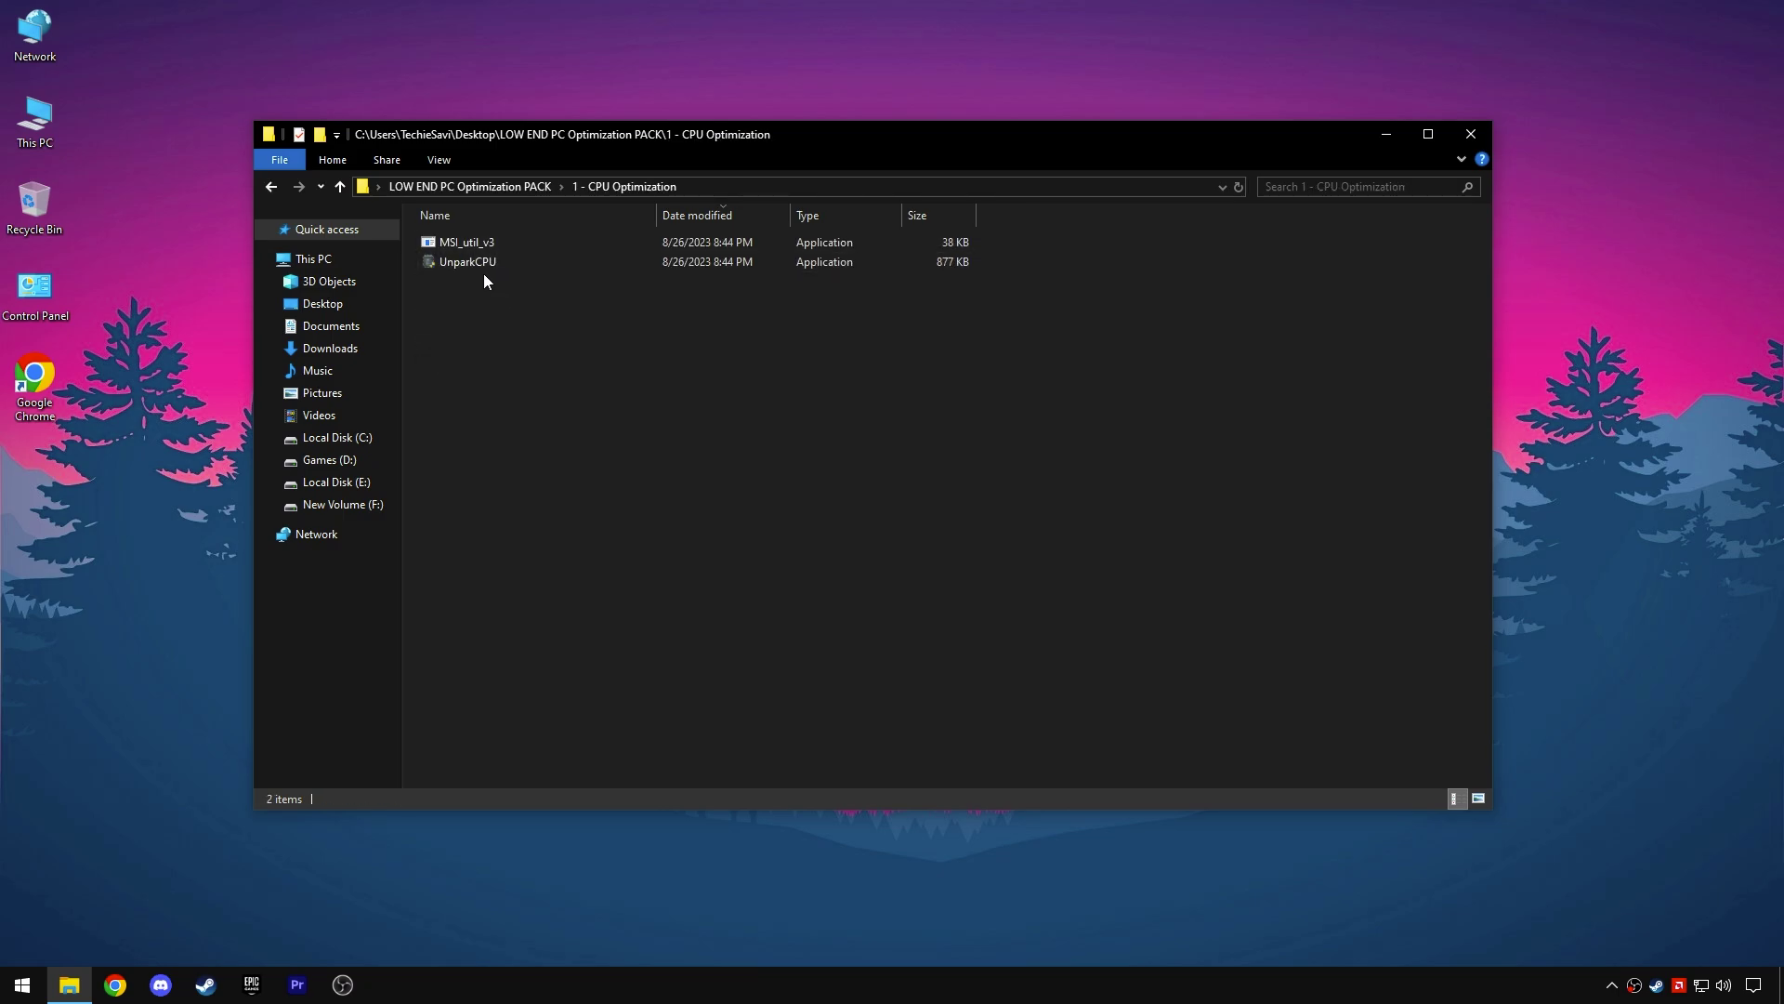
right_click(455, 261)
left_click(516, 295)
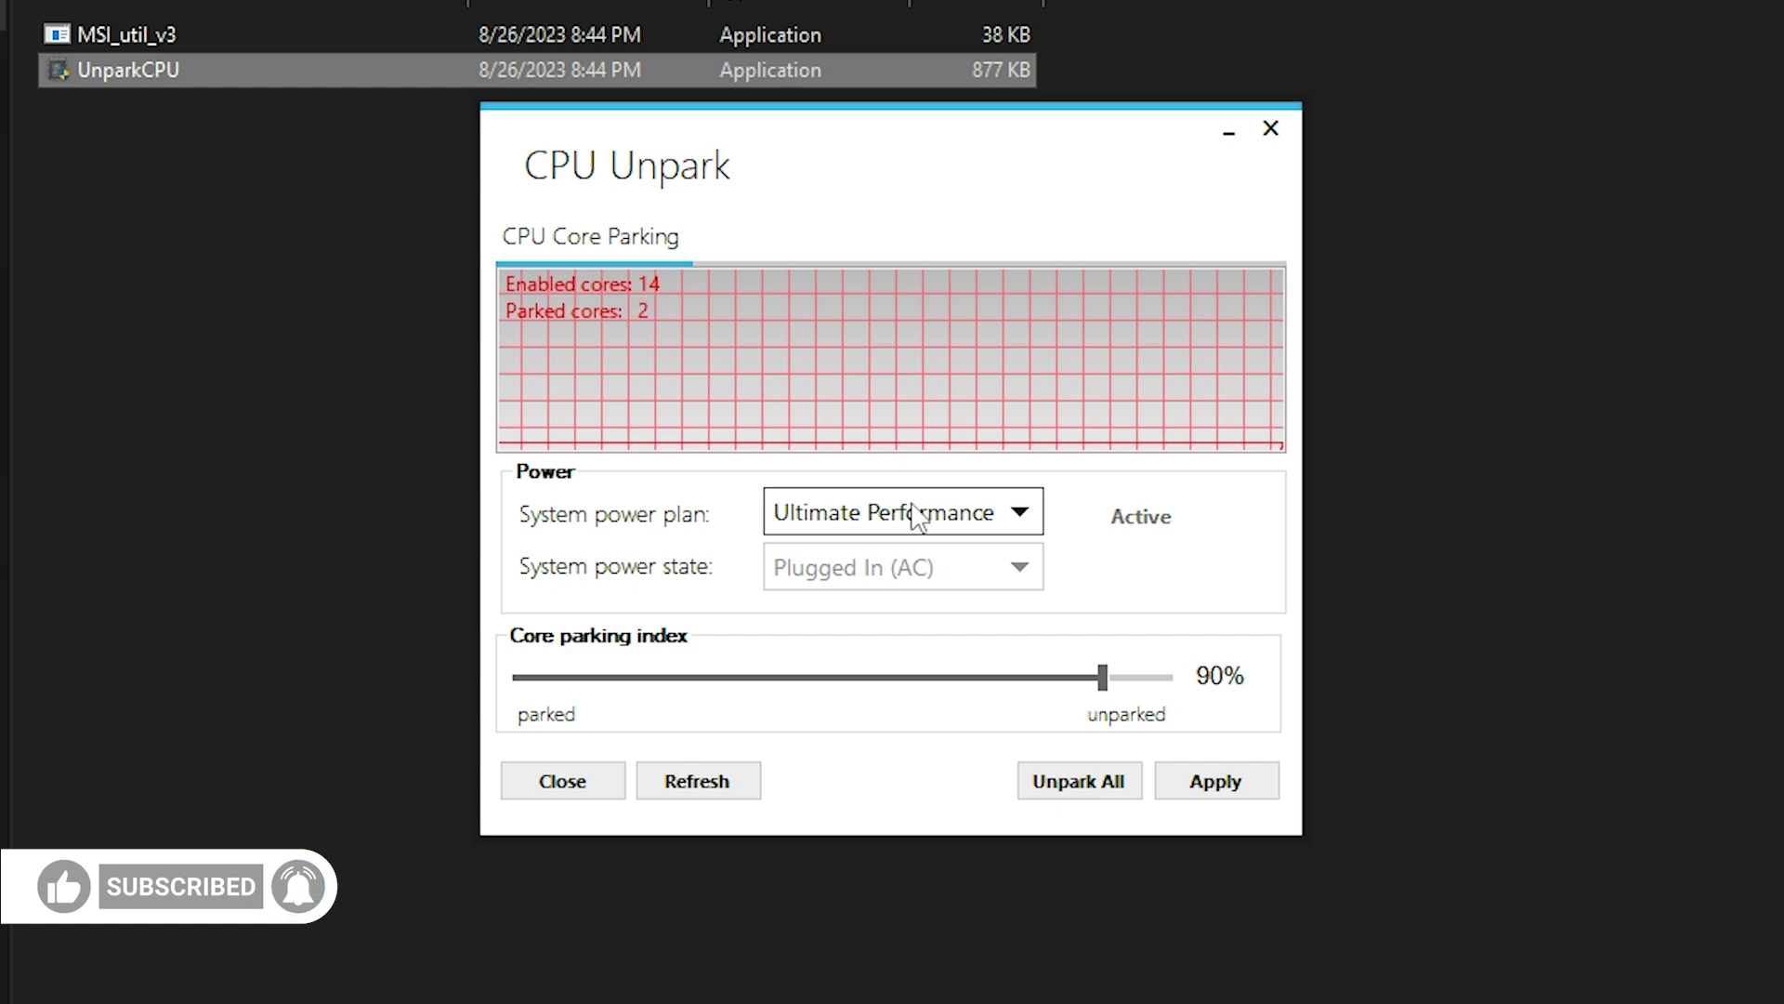
Step: Unpark all CPU cores under the Ultimate Performance plan with the core parking index at 100%, apply the settings and close CPU Unpark
left_click(918, 517)
left_click(915, 704)
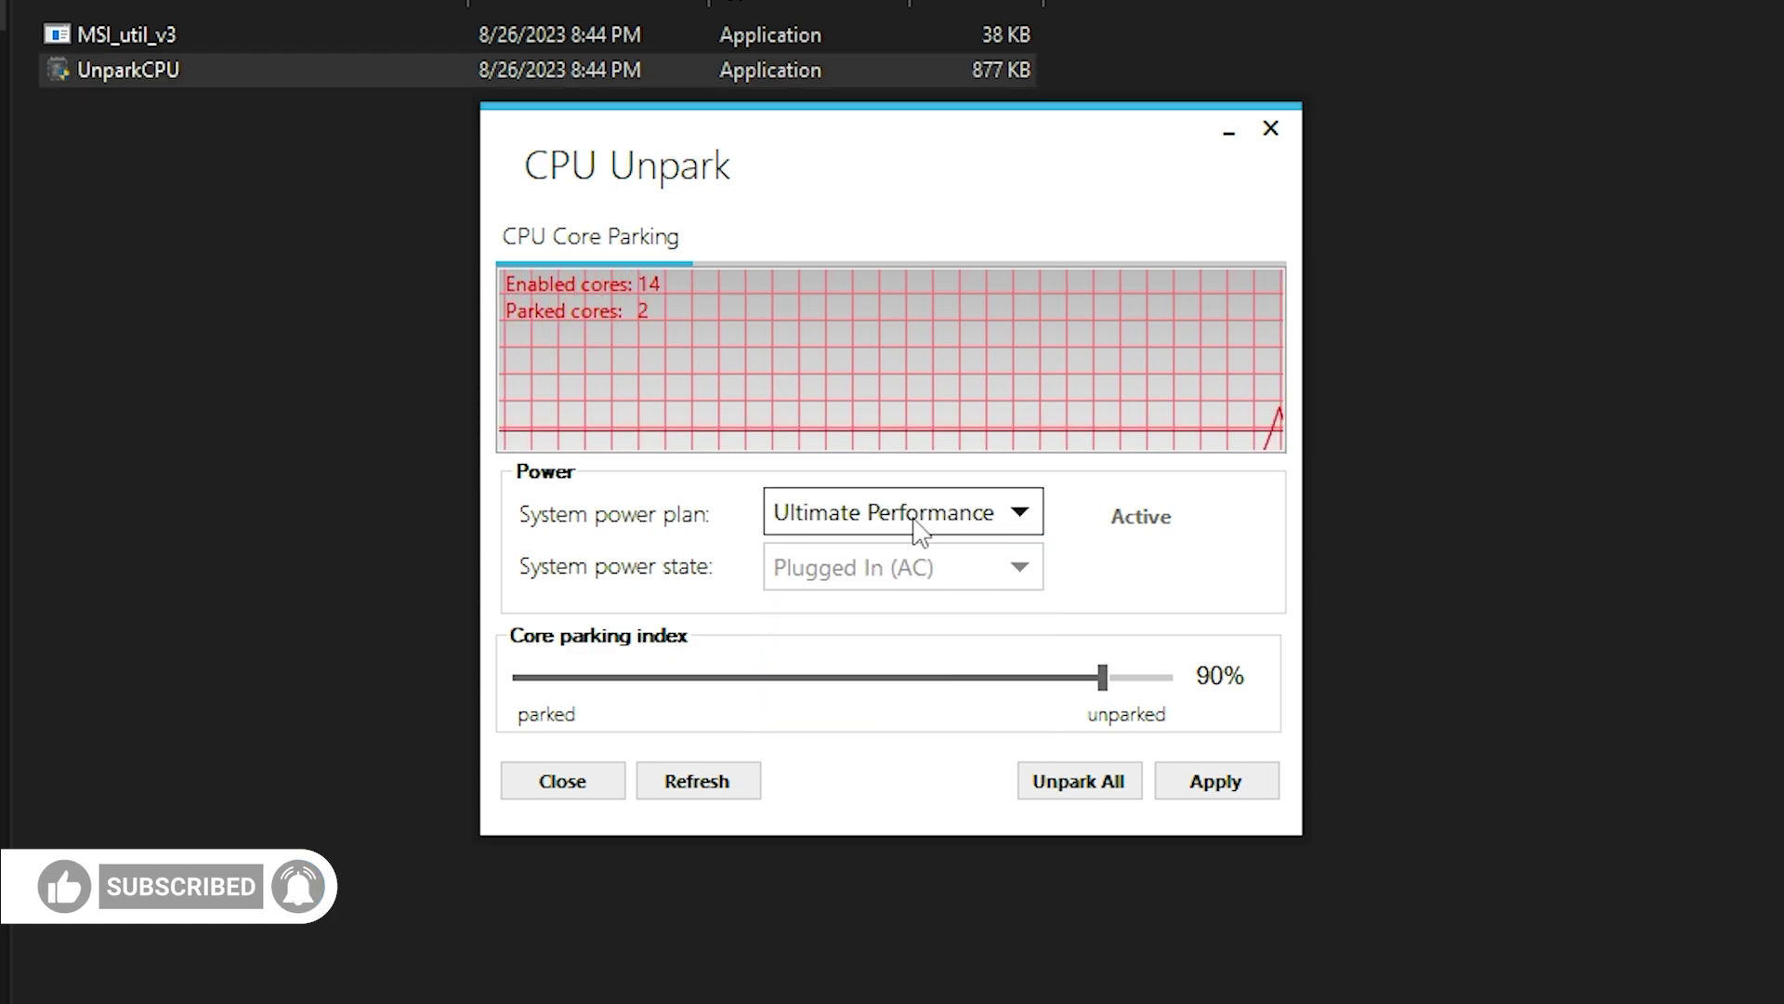
left_click_drag(1103, 677, 1299, 693)
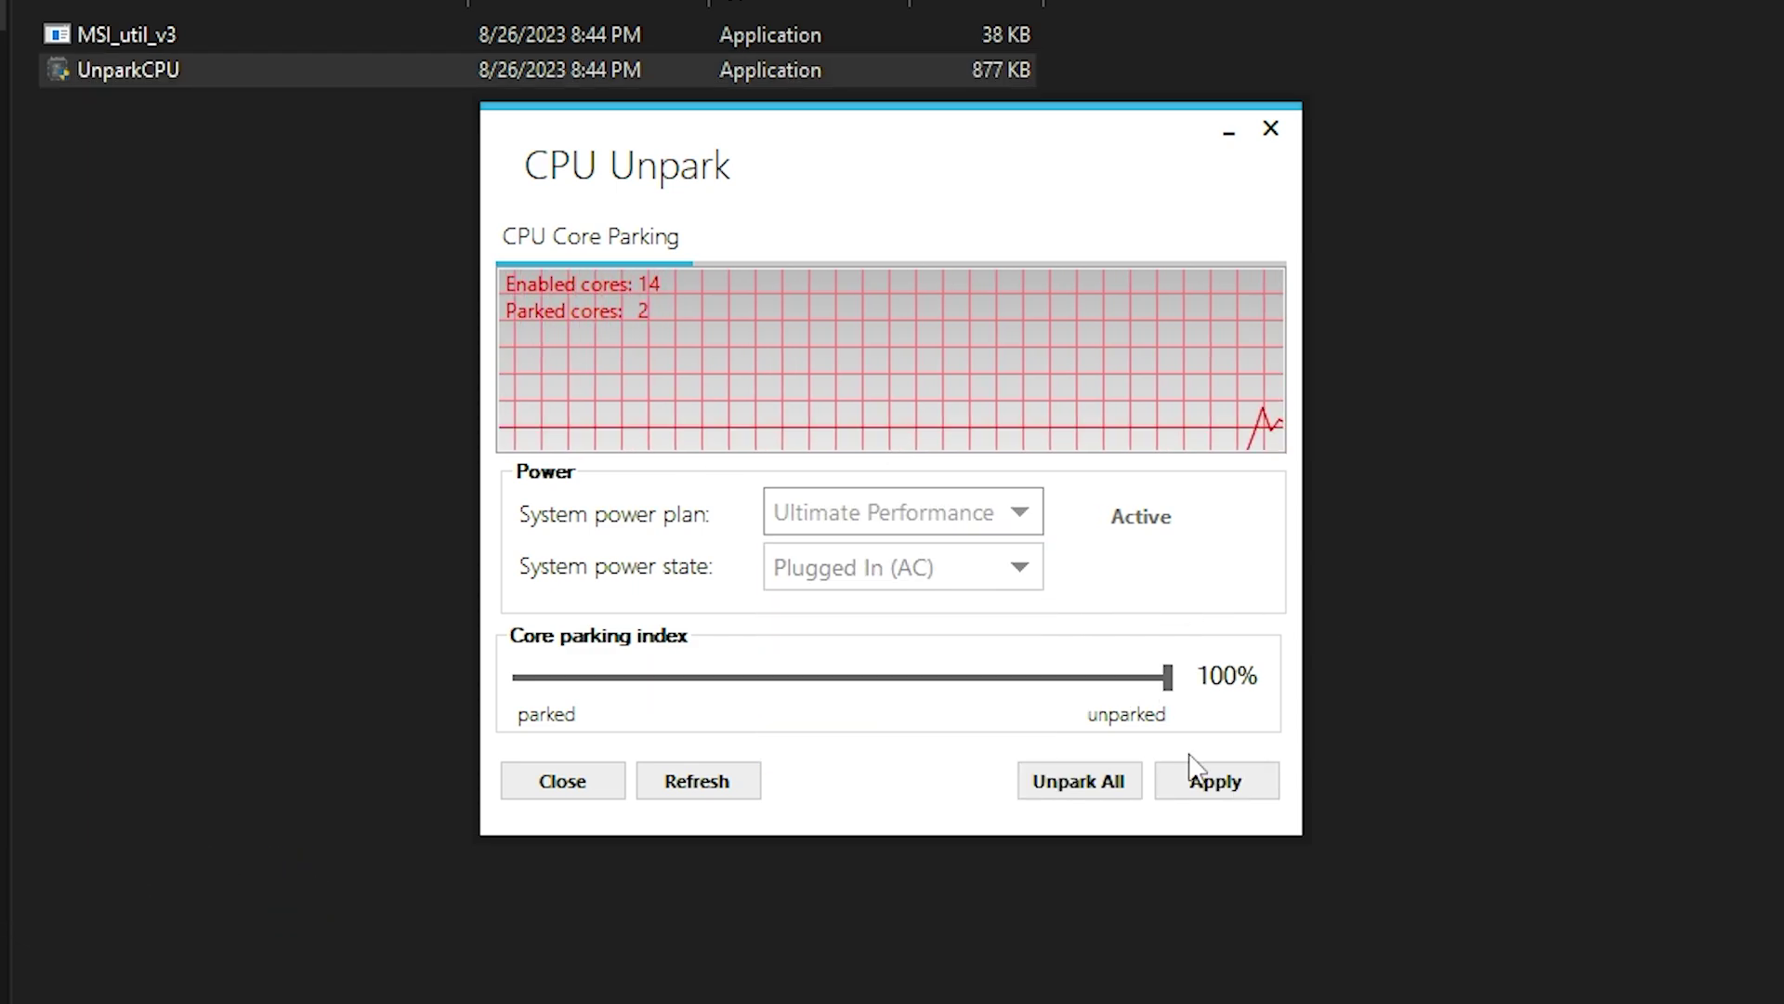
left_click(1081, 781)
left_click(1121, 572)
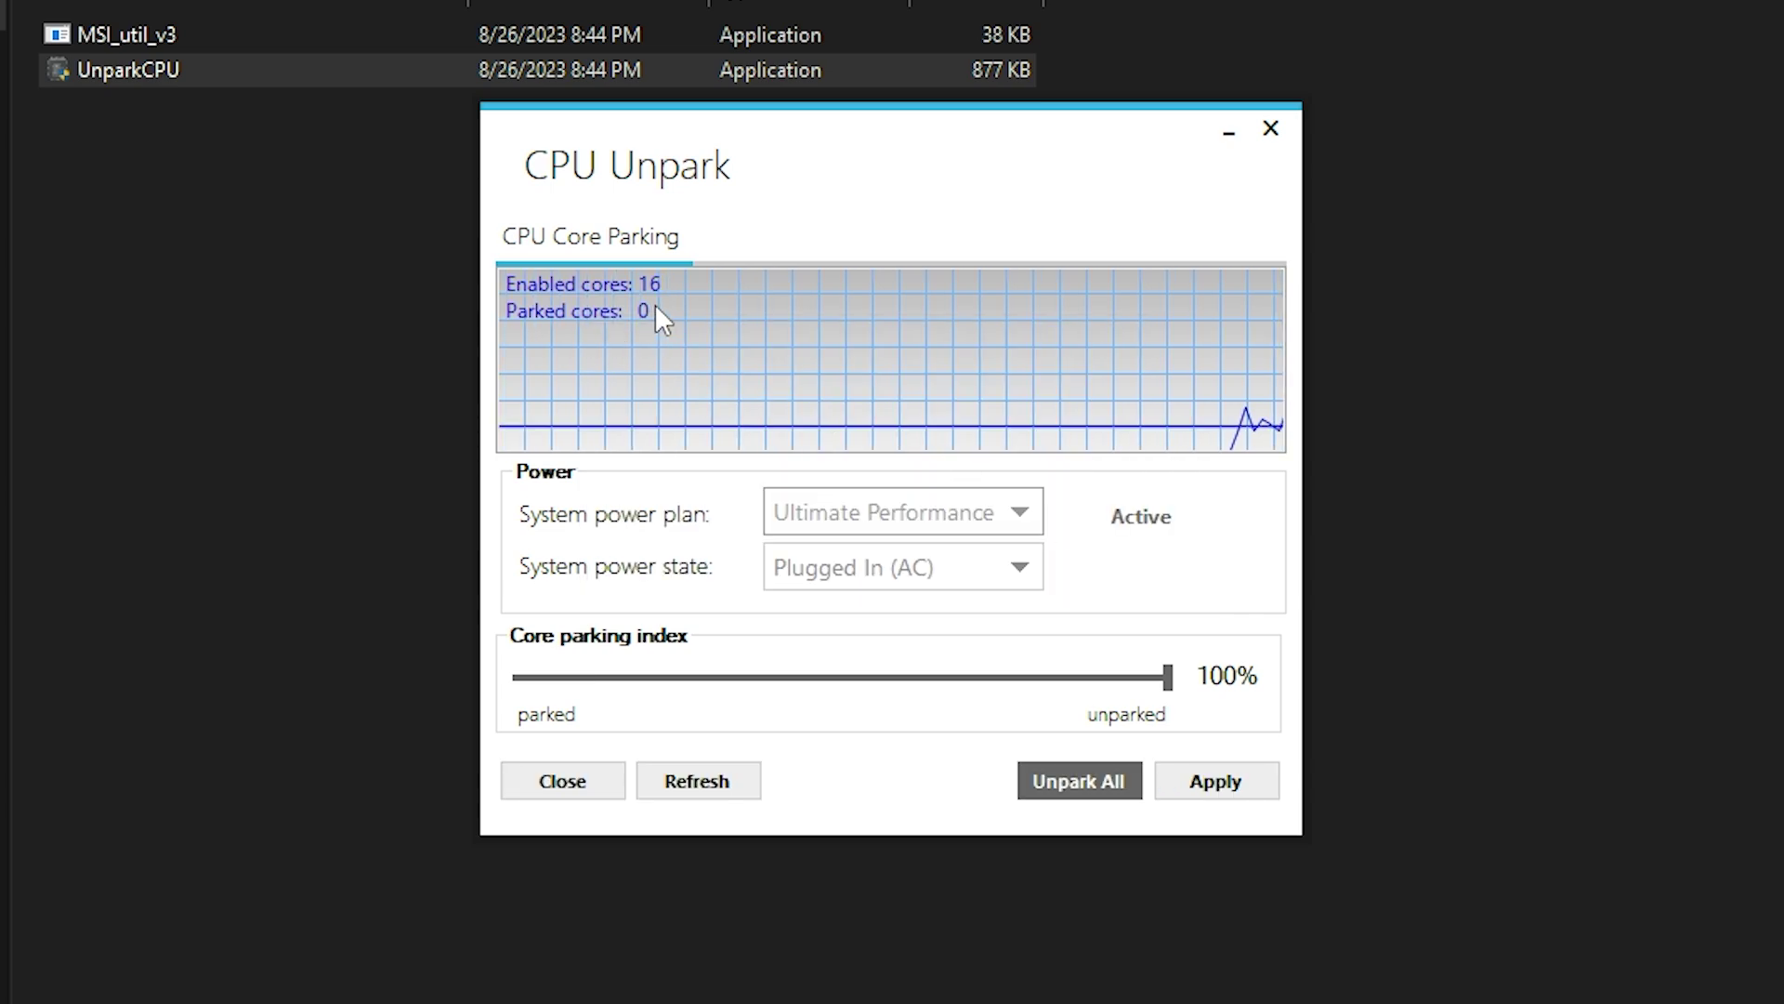
left_click(1197, 777)
left_click(1123, 565)
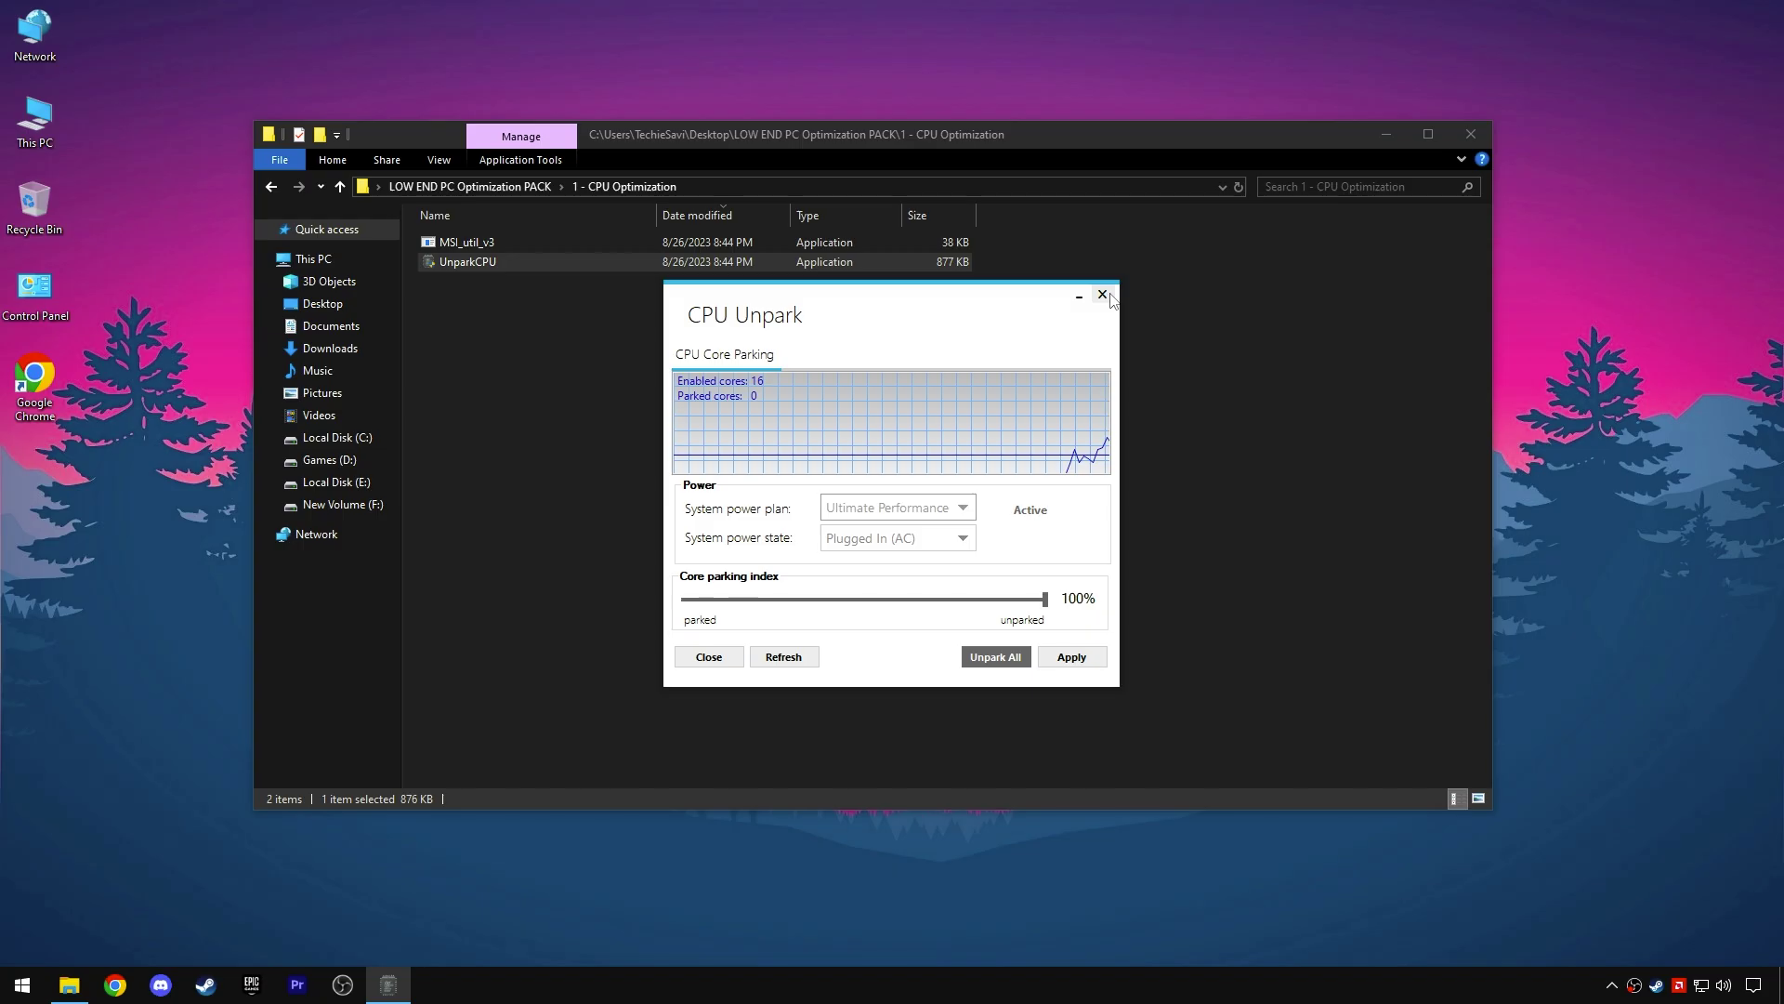
left_click(1271, 127)
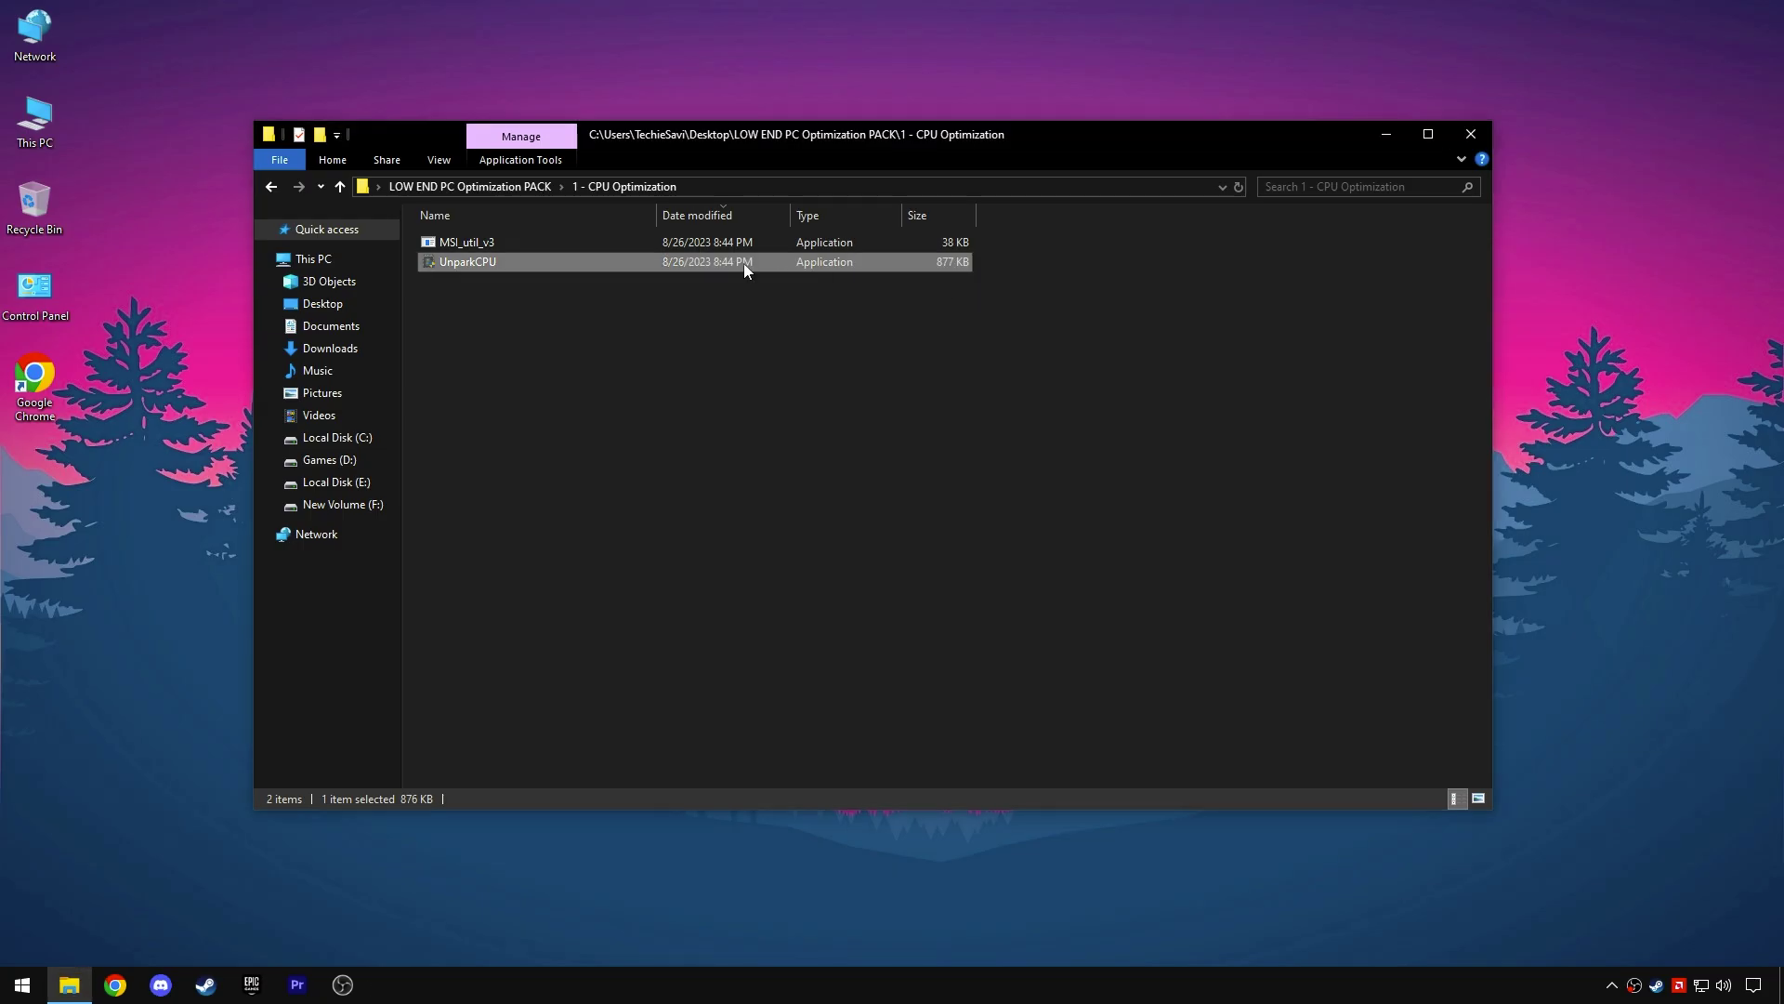
Step: Run MSI_util_v3 as administrator and set the AMD Radeon RX 6700 XT interrupt priority to High
left_click(122, 37)
right_click(468, 247)
left_click(517, 275)
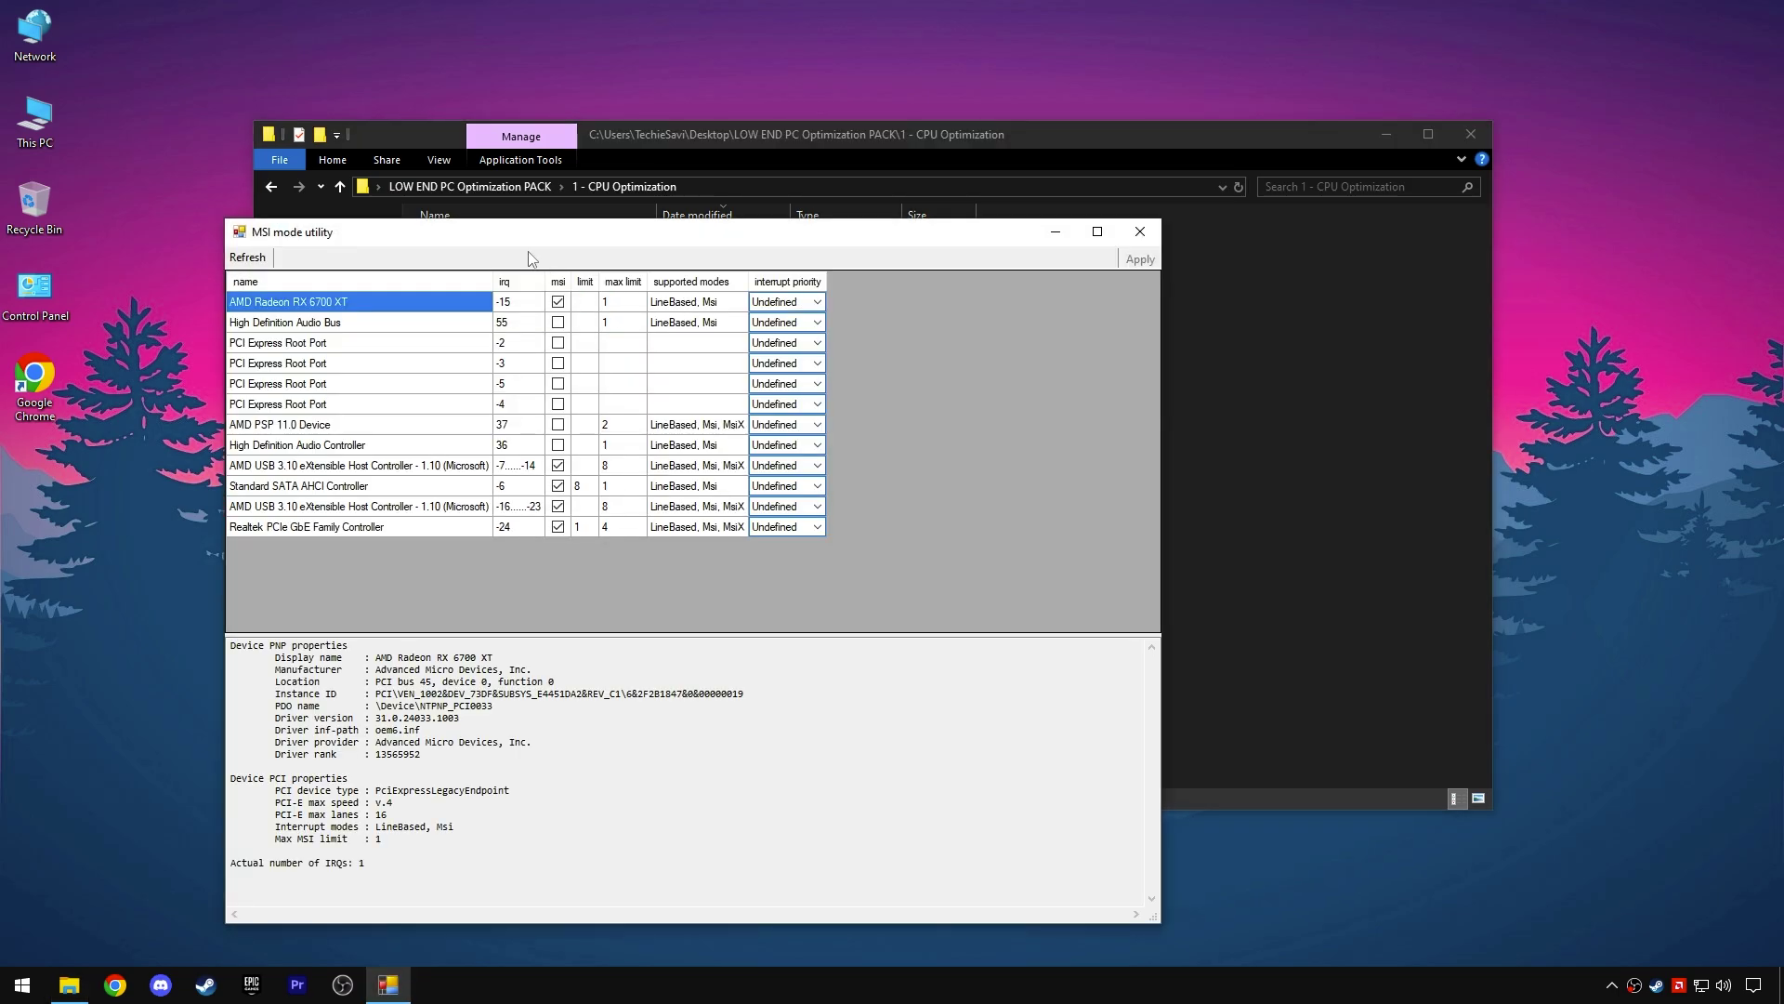
left_click_drag(521, 240, 703, 116)
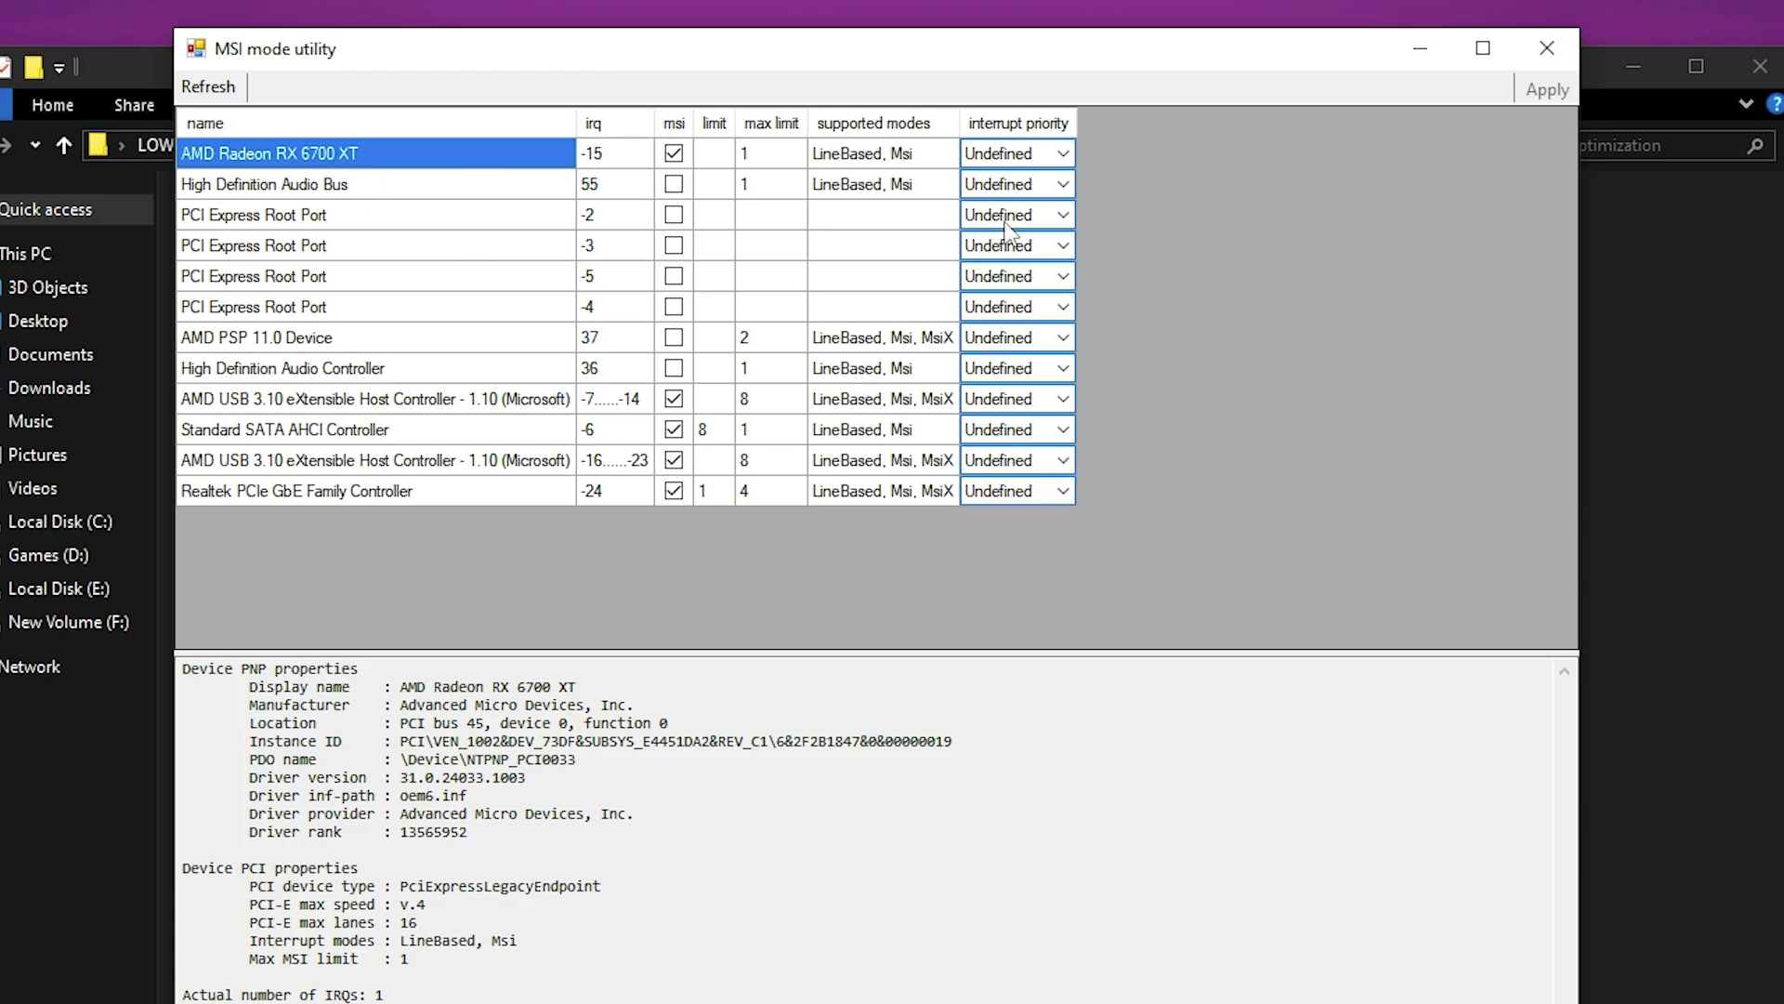
left_click(1069, 158)
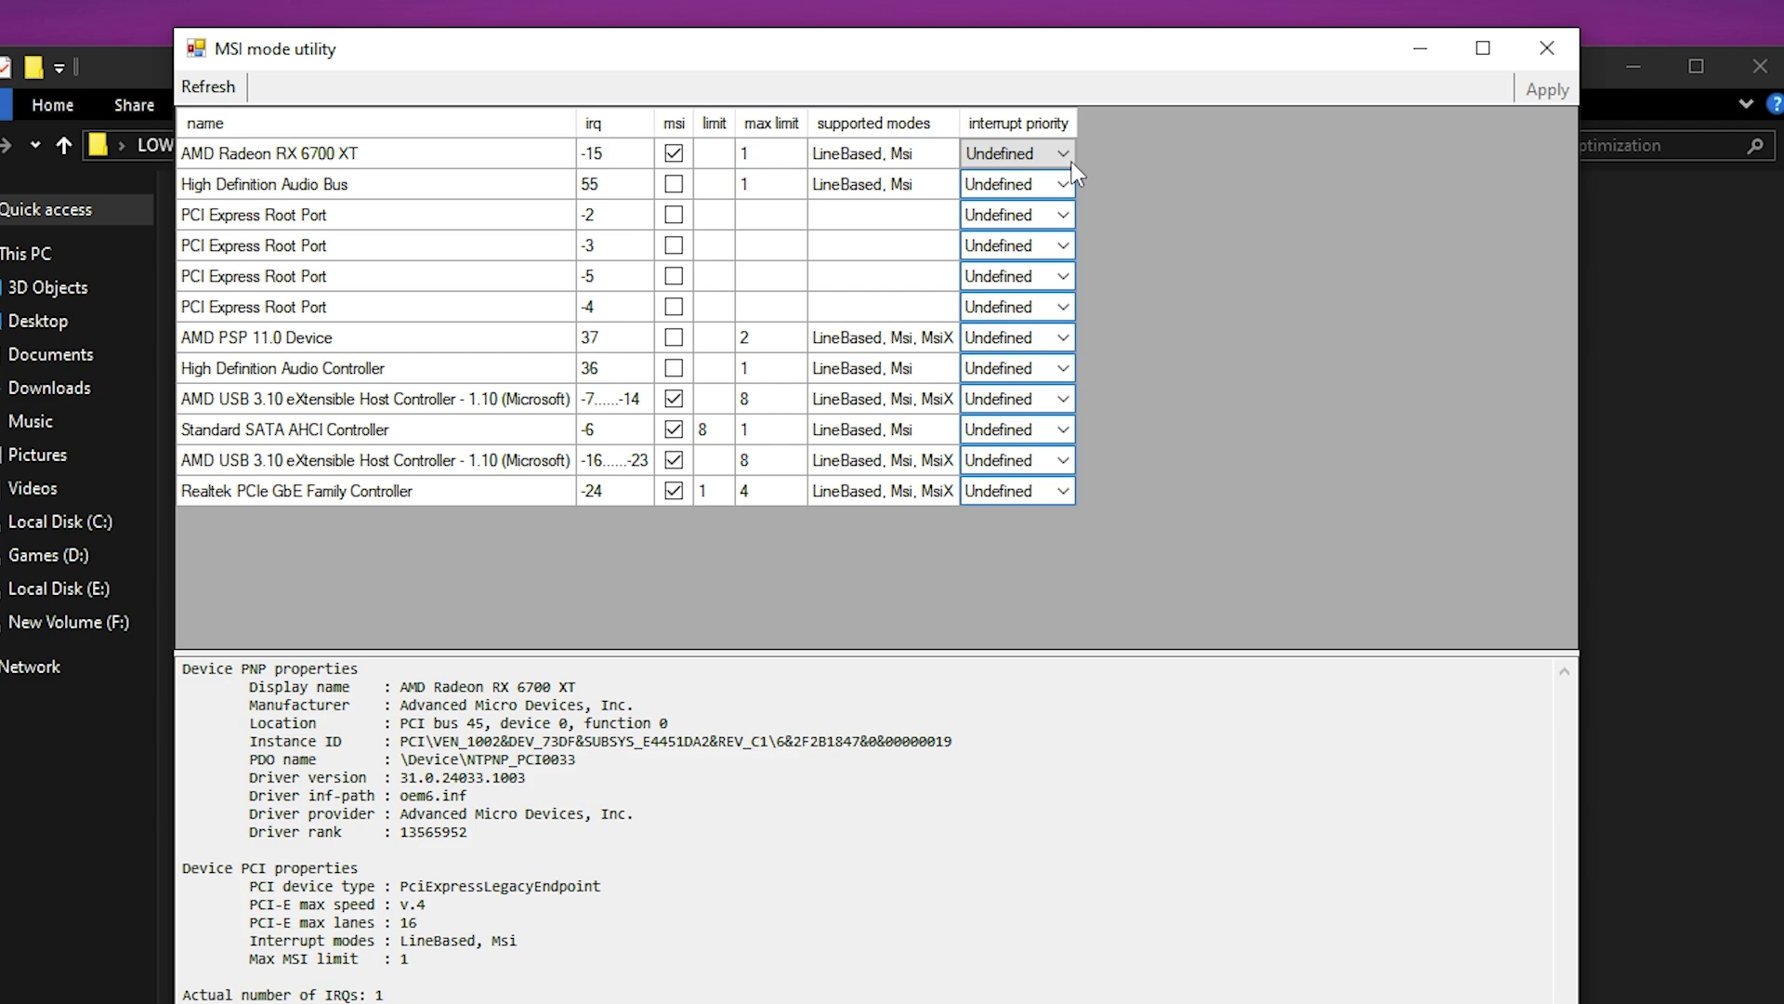
left_click(1069, 158)
left_click(1002, 236)
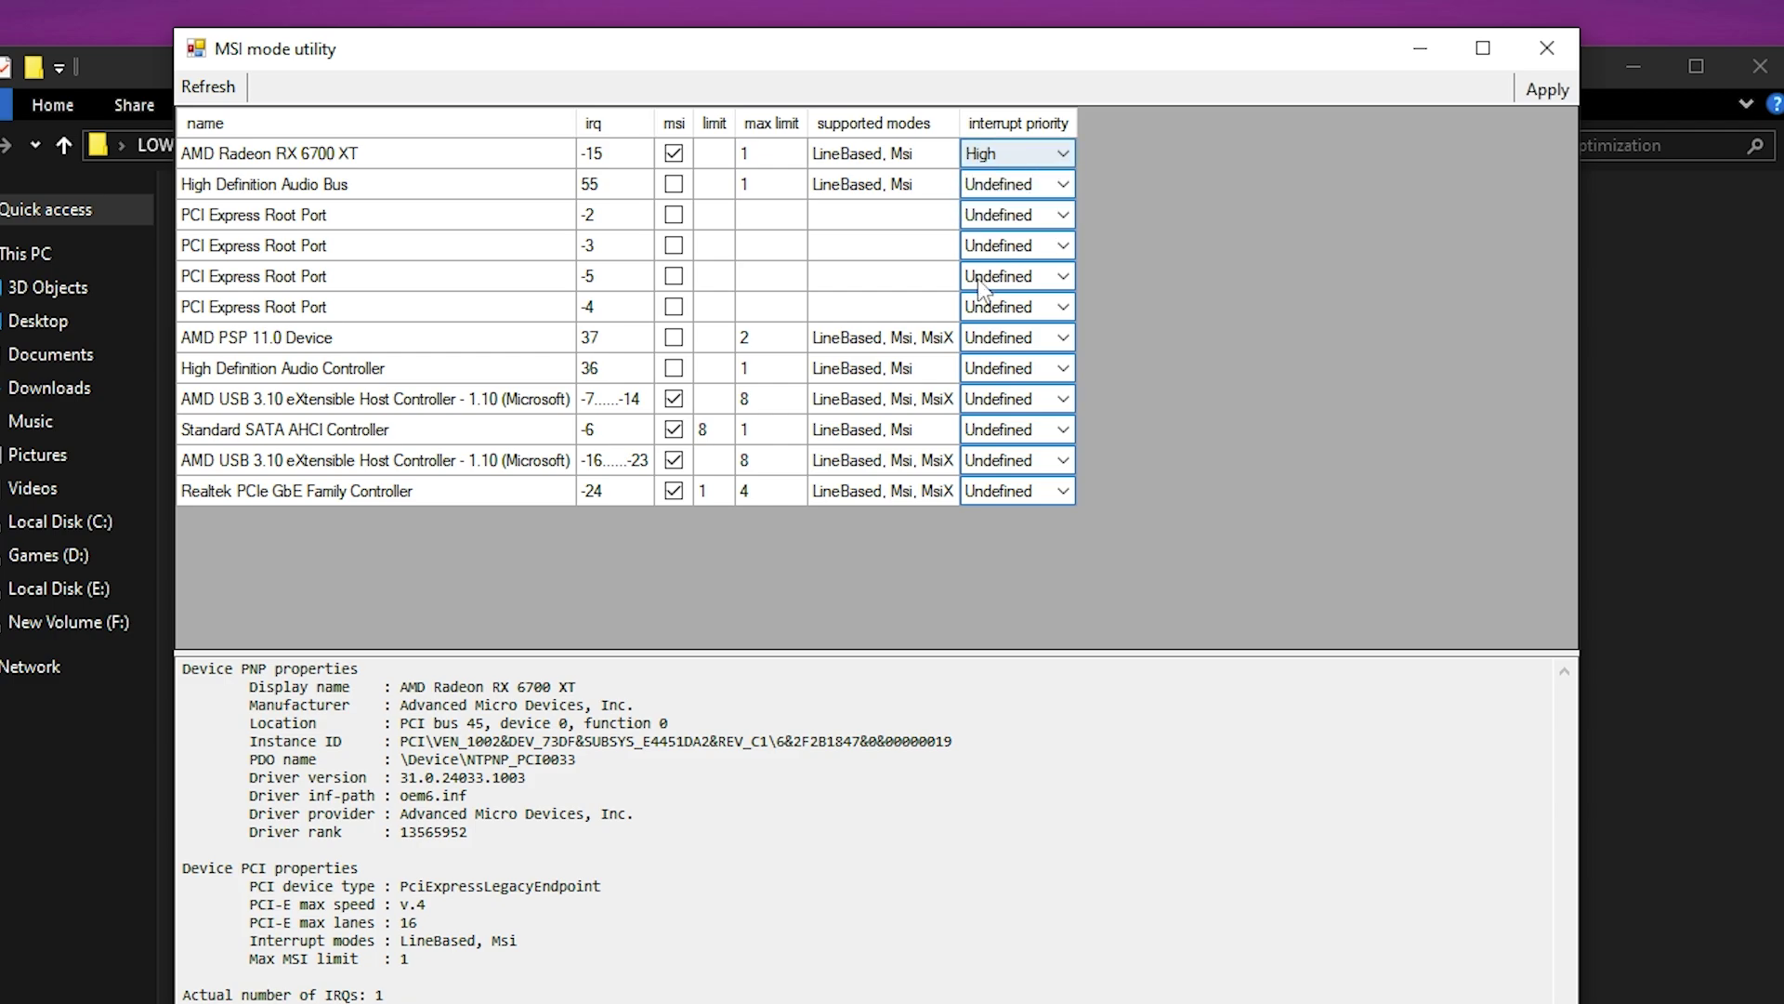
Step: Set the interrupt priority of both AMD USB 3.10 eXtensible Host Controllers to High and close the utility
left_click(343, 404)
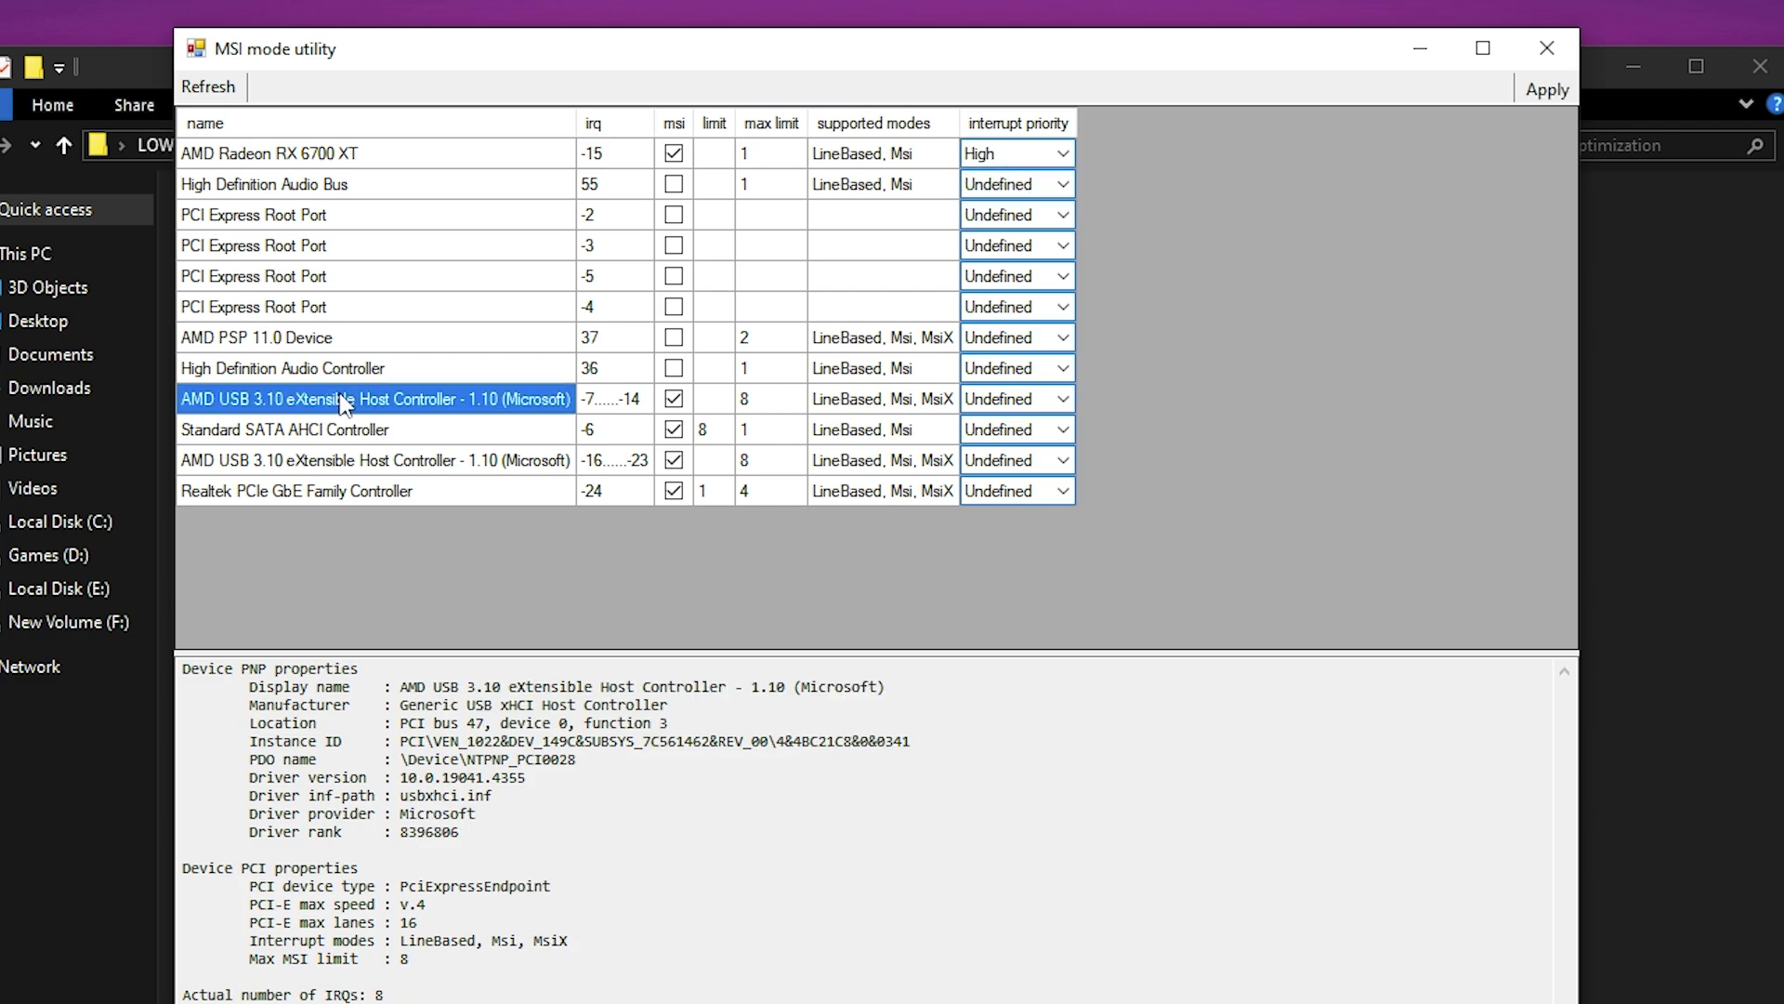
left_click(1067, 401)
left_click(1013, 476)
left_click(479, 462)
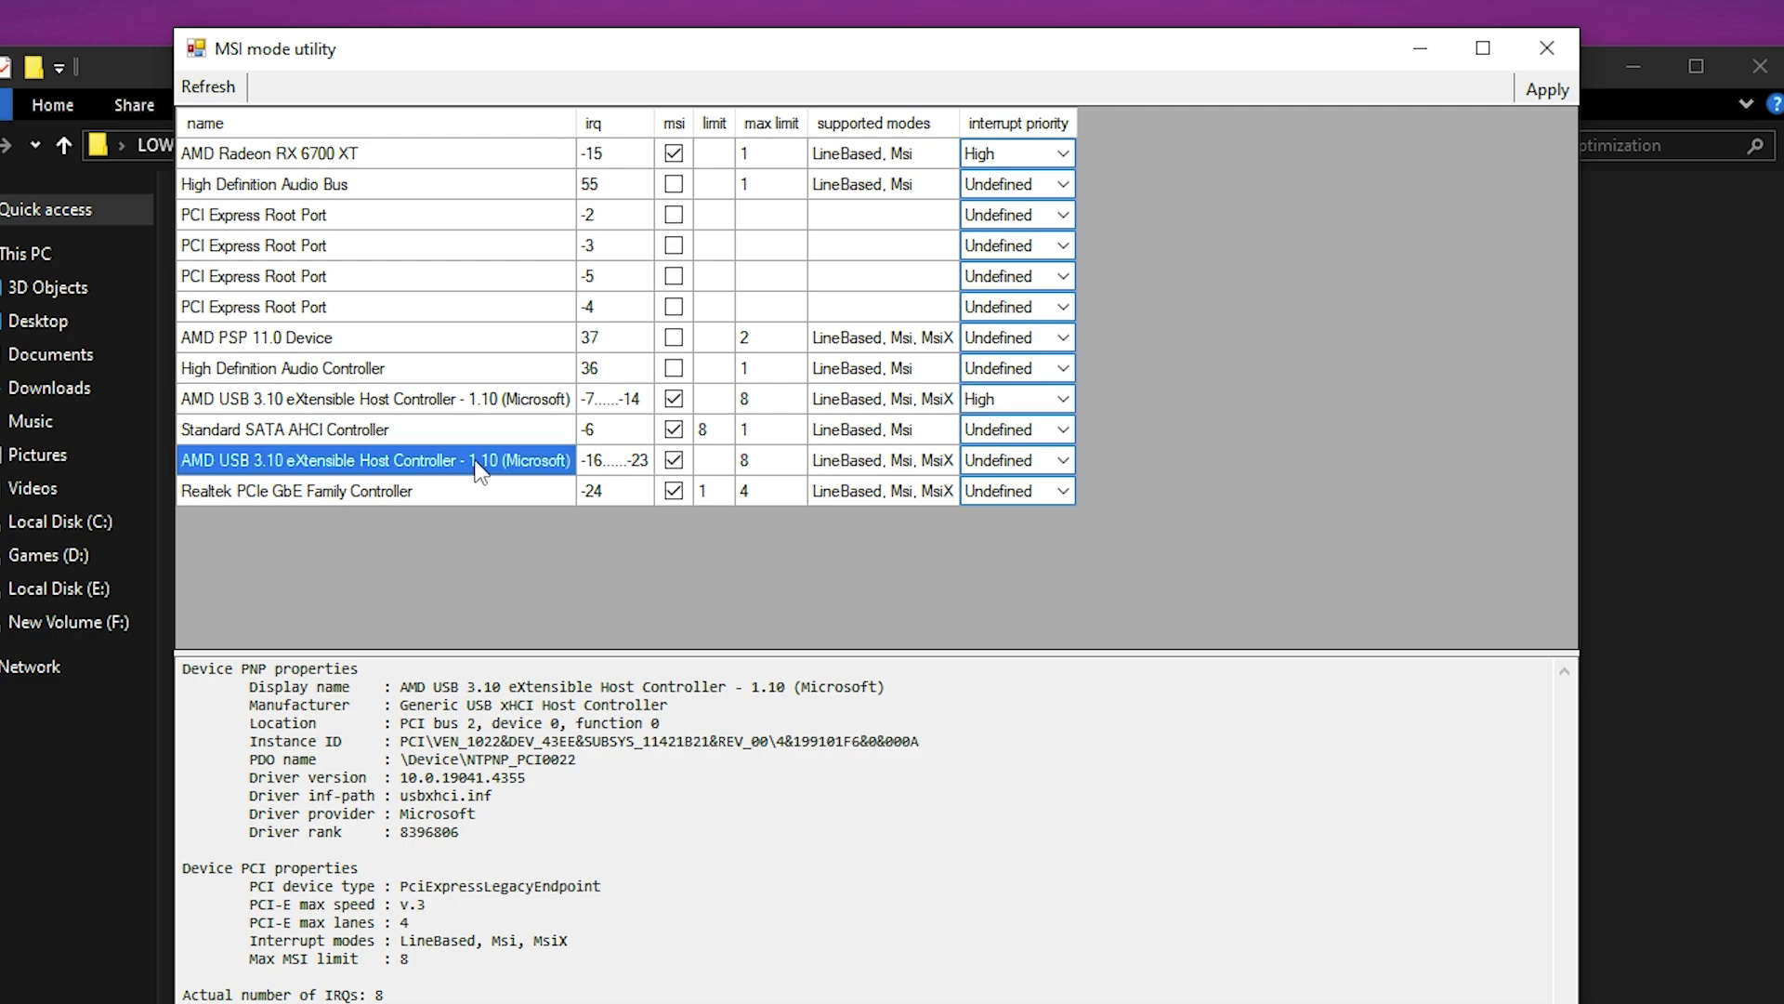
left_click(1064, 460)
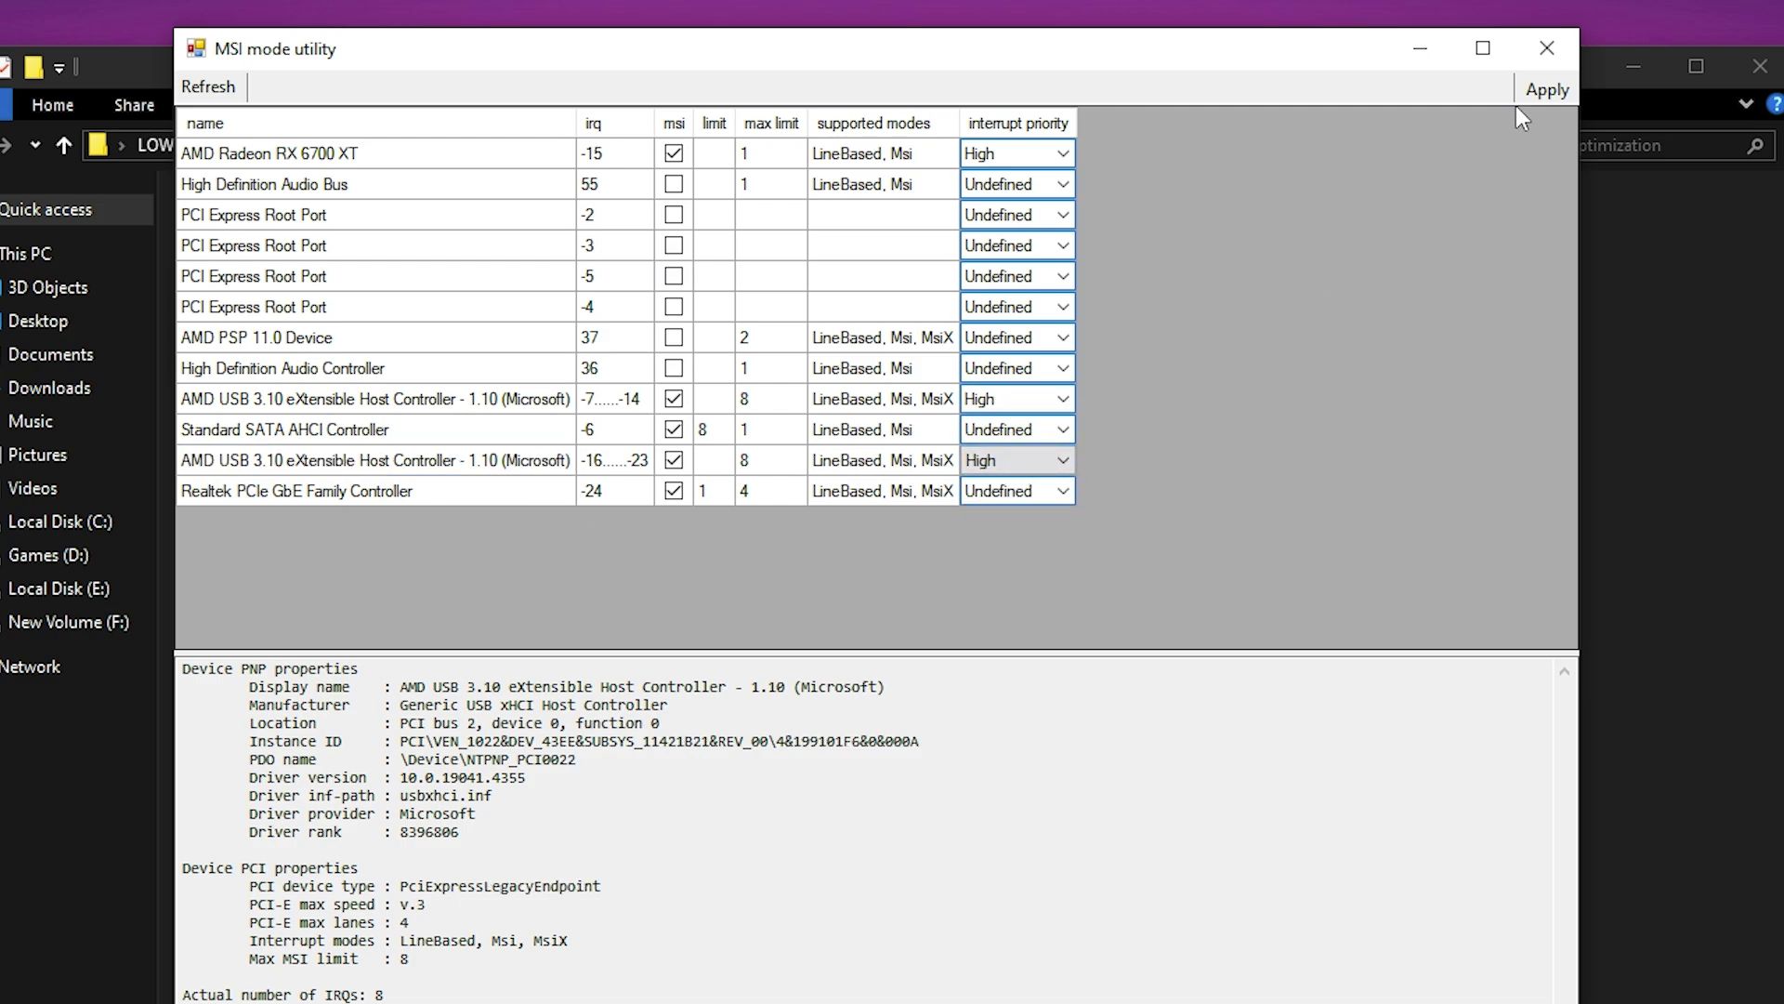
left_click(1547, 51)
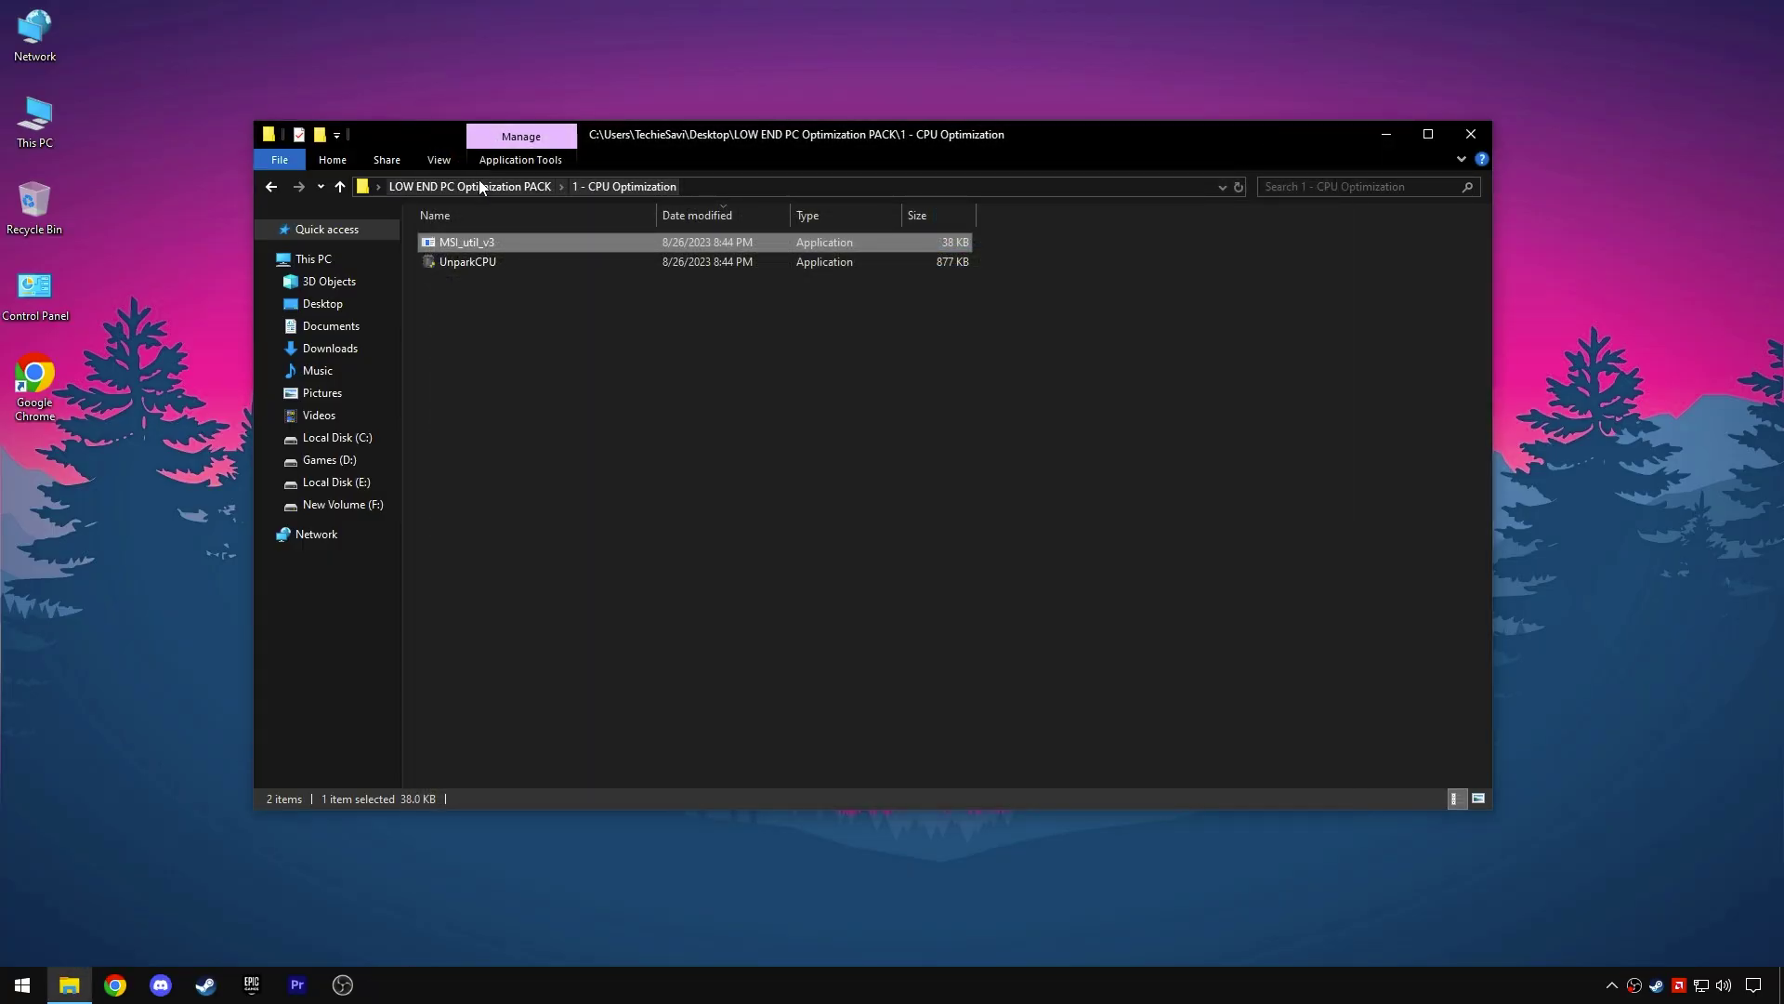
Step: Merge Disable DVR 1 and Disable DVR 2 from the 2 - Windows Registry Optimizations folder into the registry
left_click(469, 186)
double_click(522, 261)
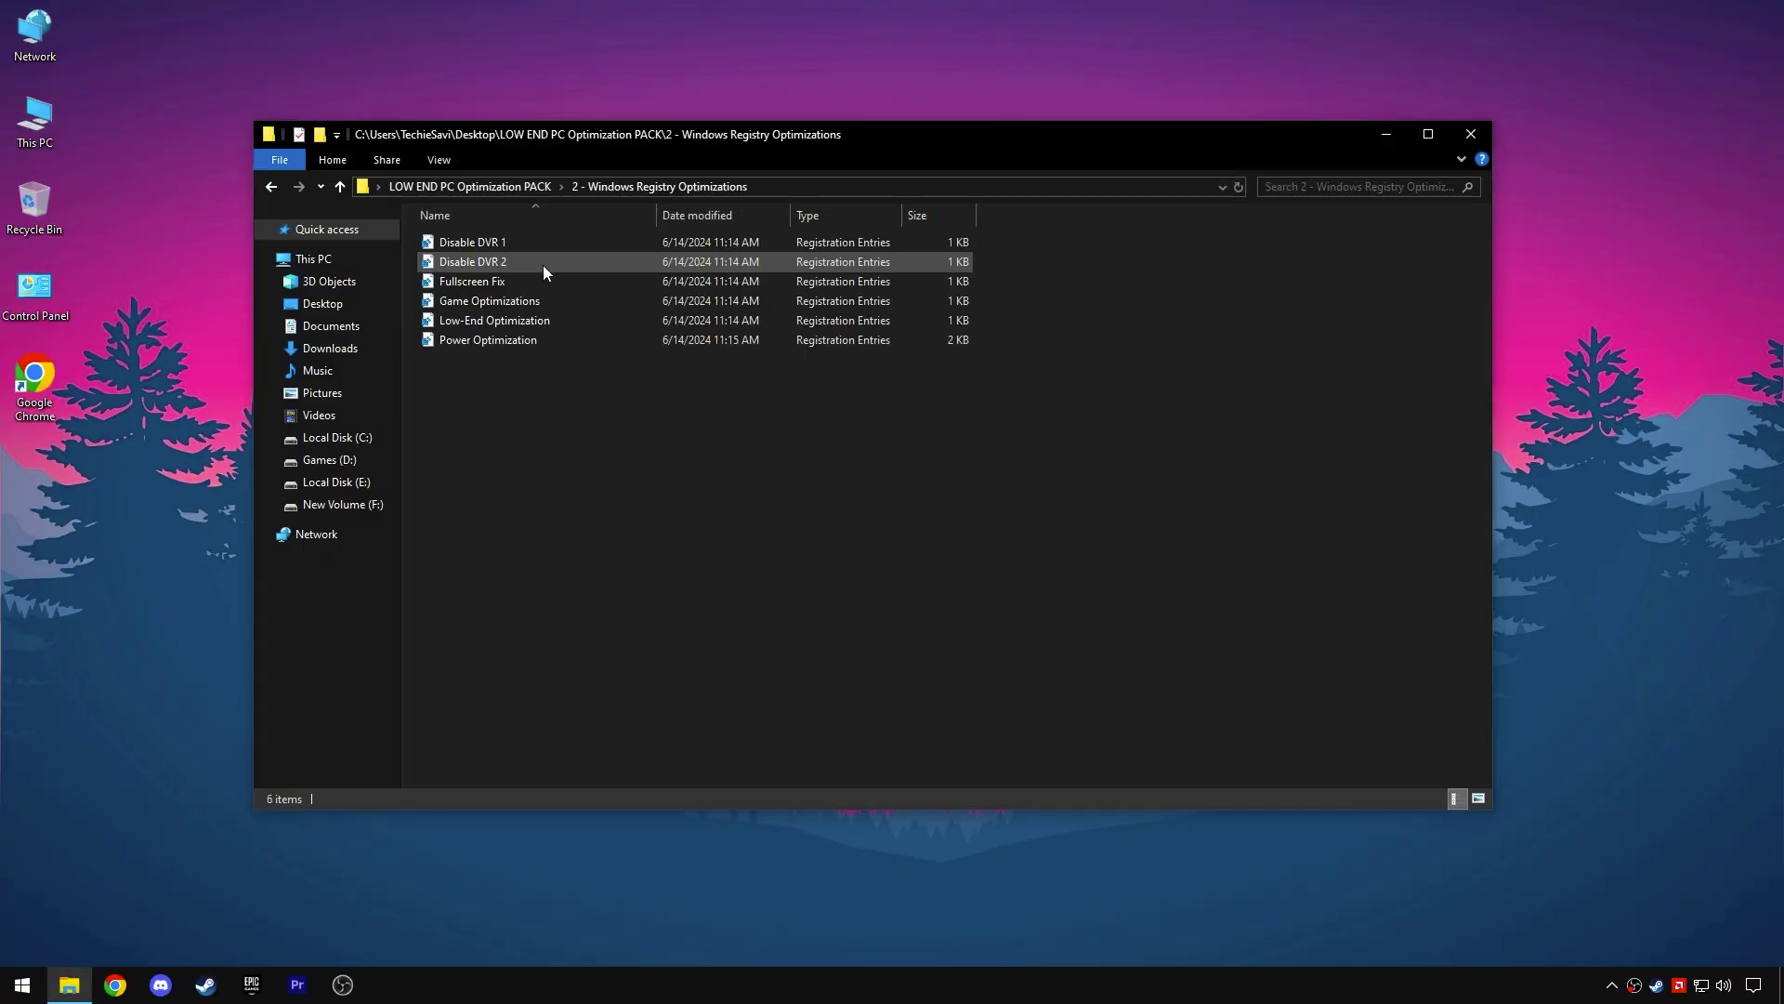
double_click(478, 243)
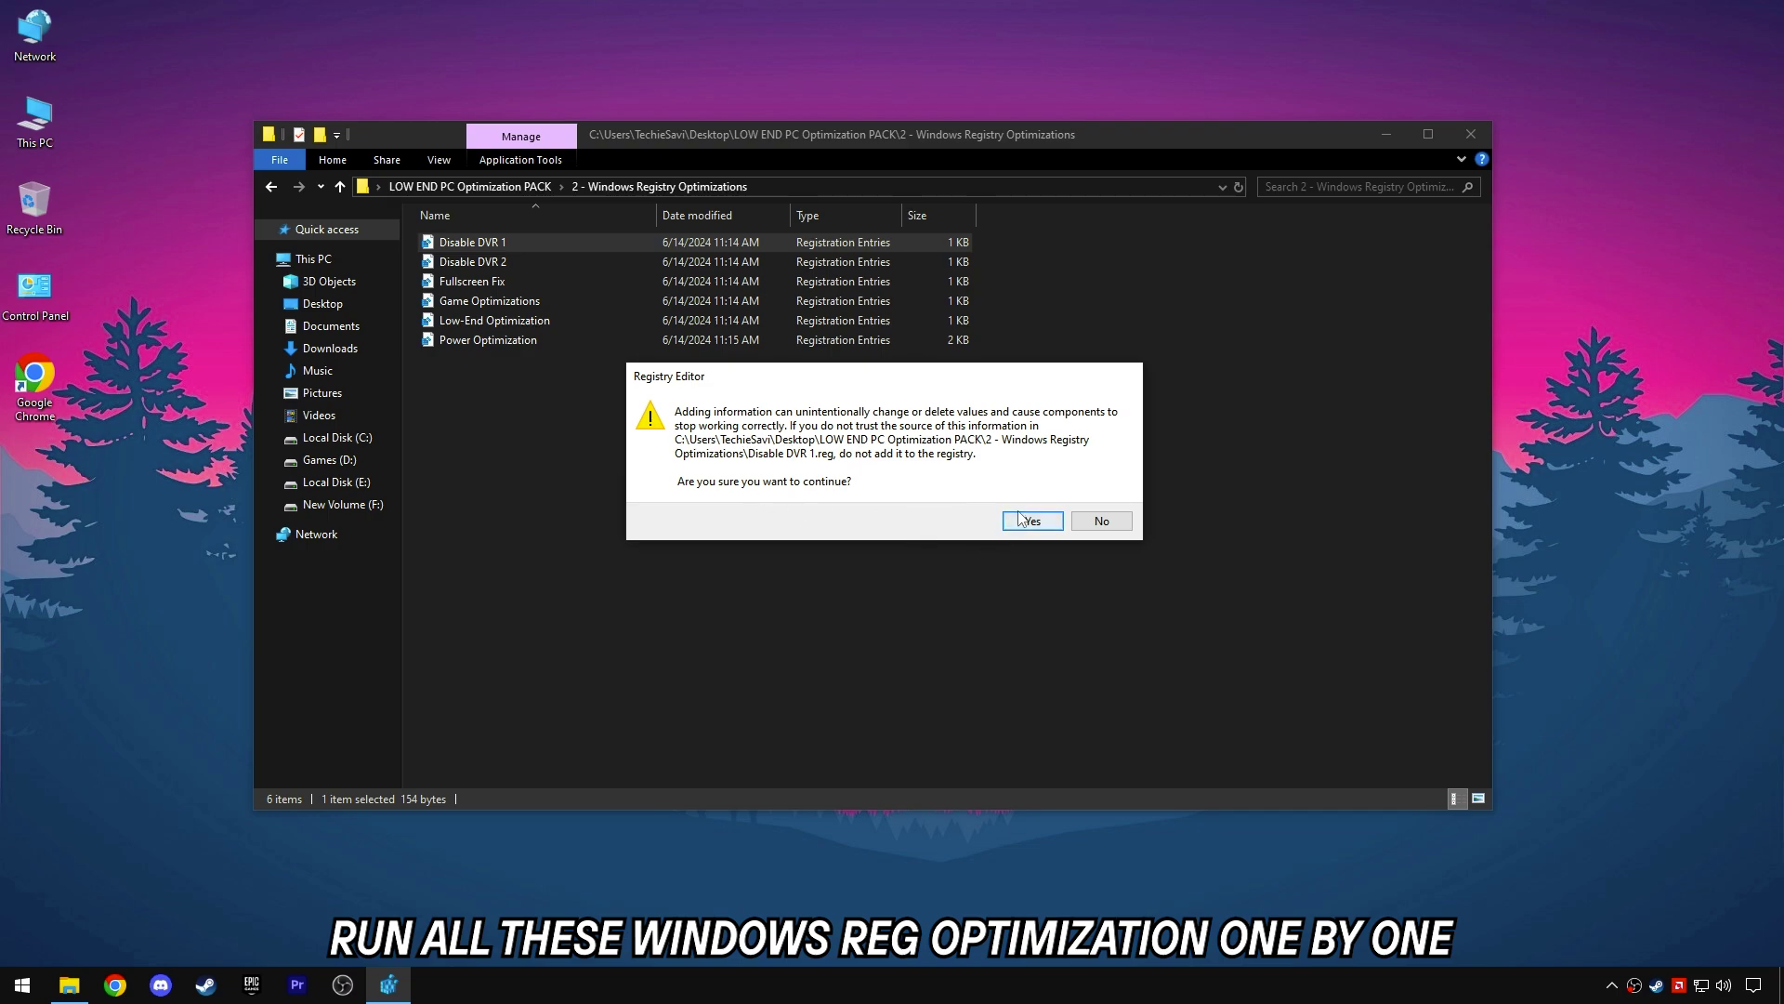
left_click(1022, 519)
key("Return")
left_click(498, 264)
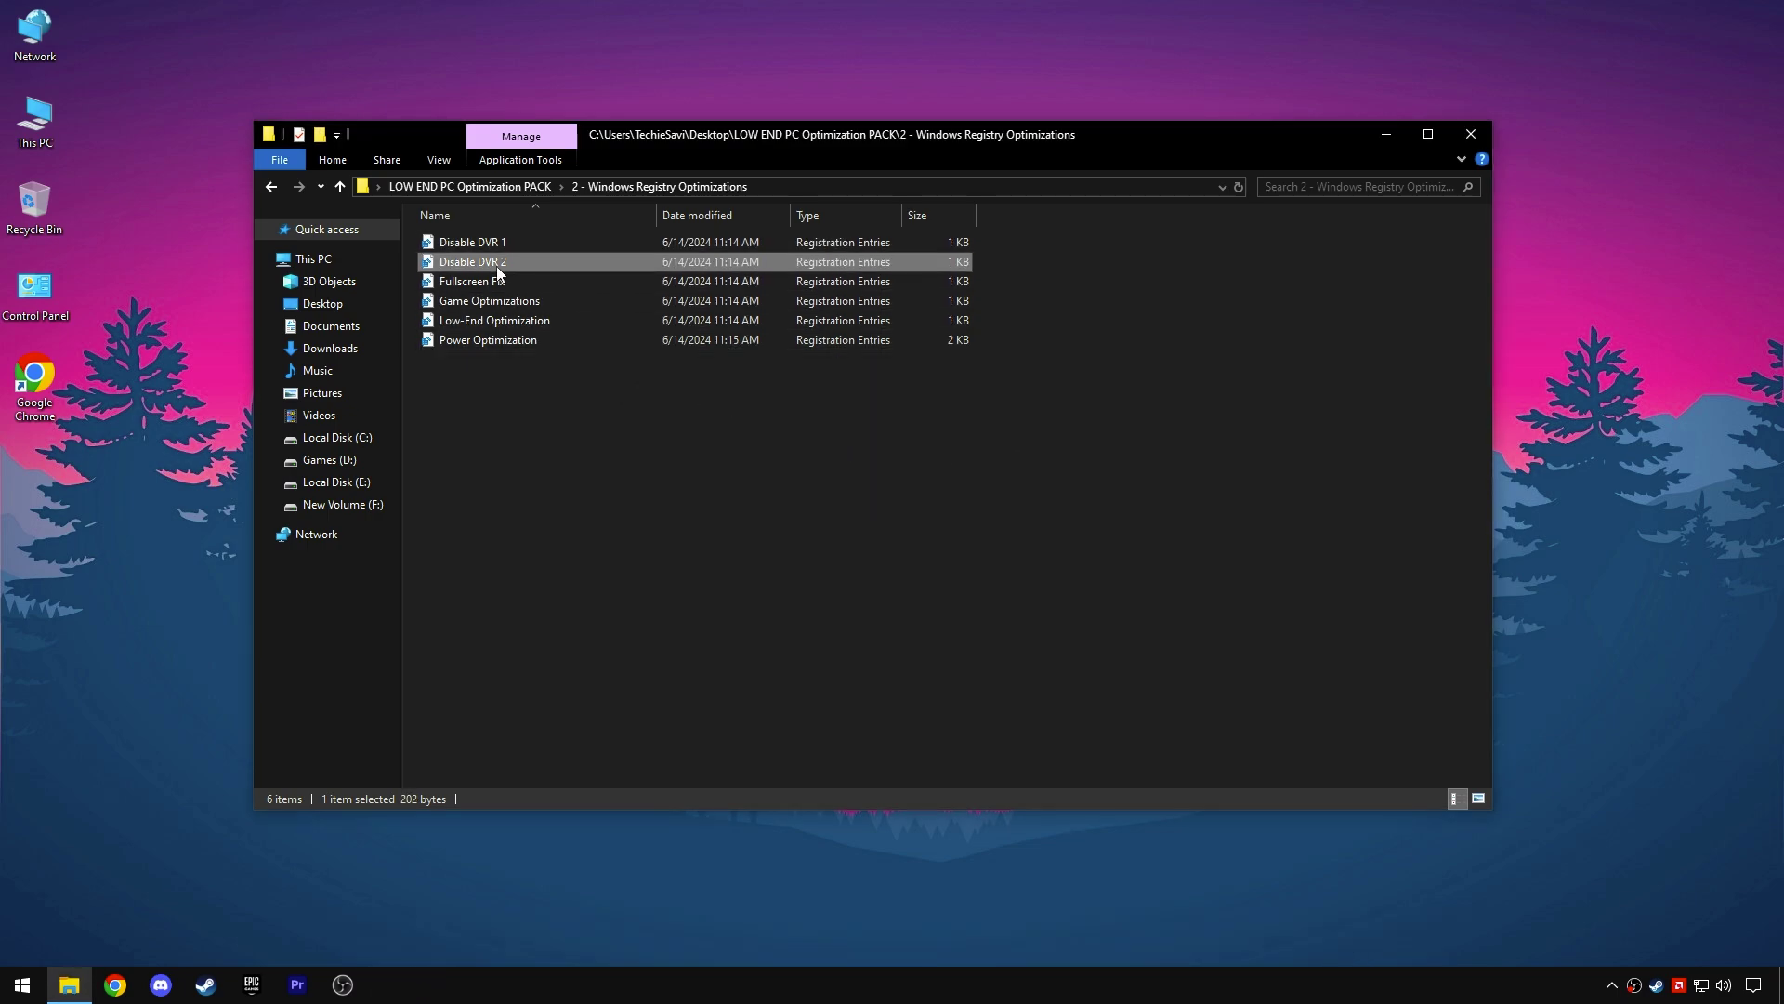
double_click(499, 264)
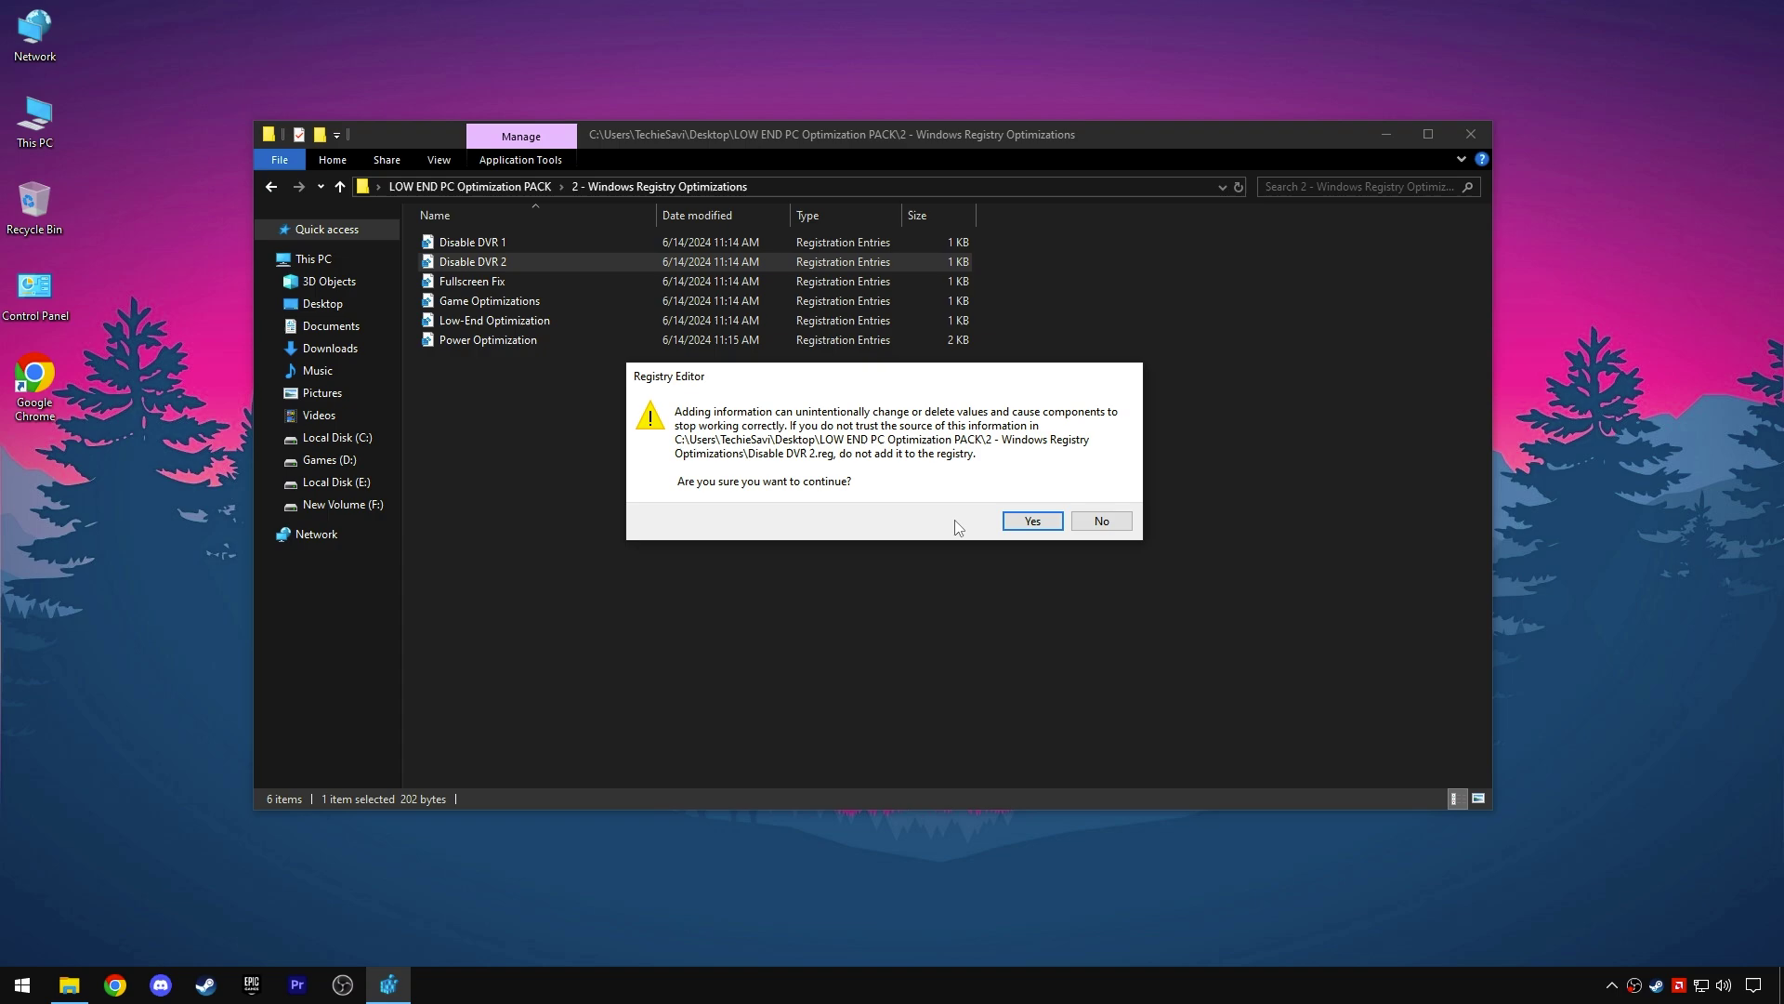
left_click(1031, 520)
left_click(1084, 498)
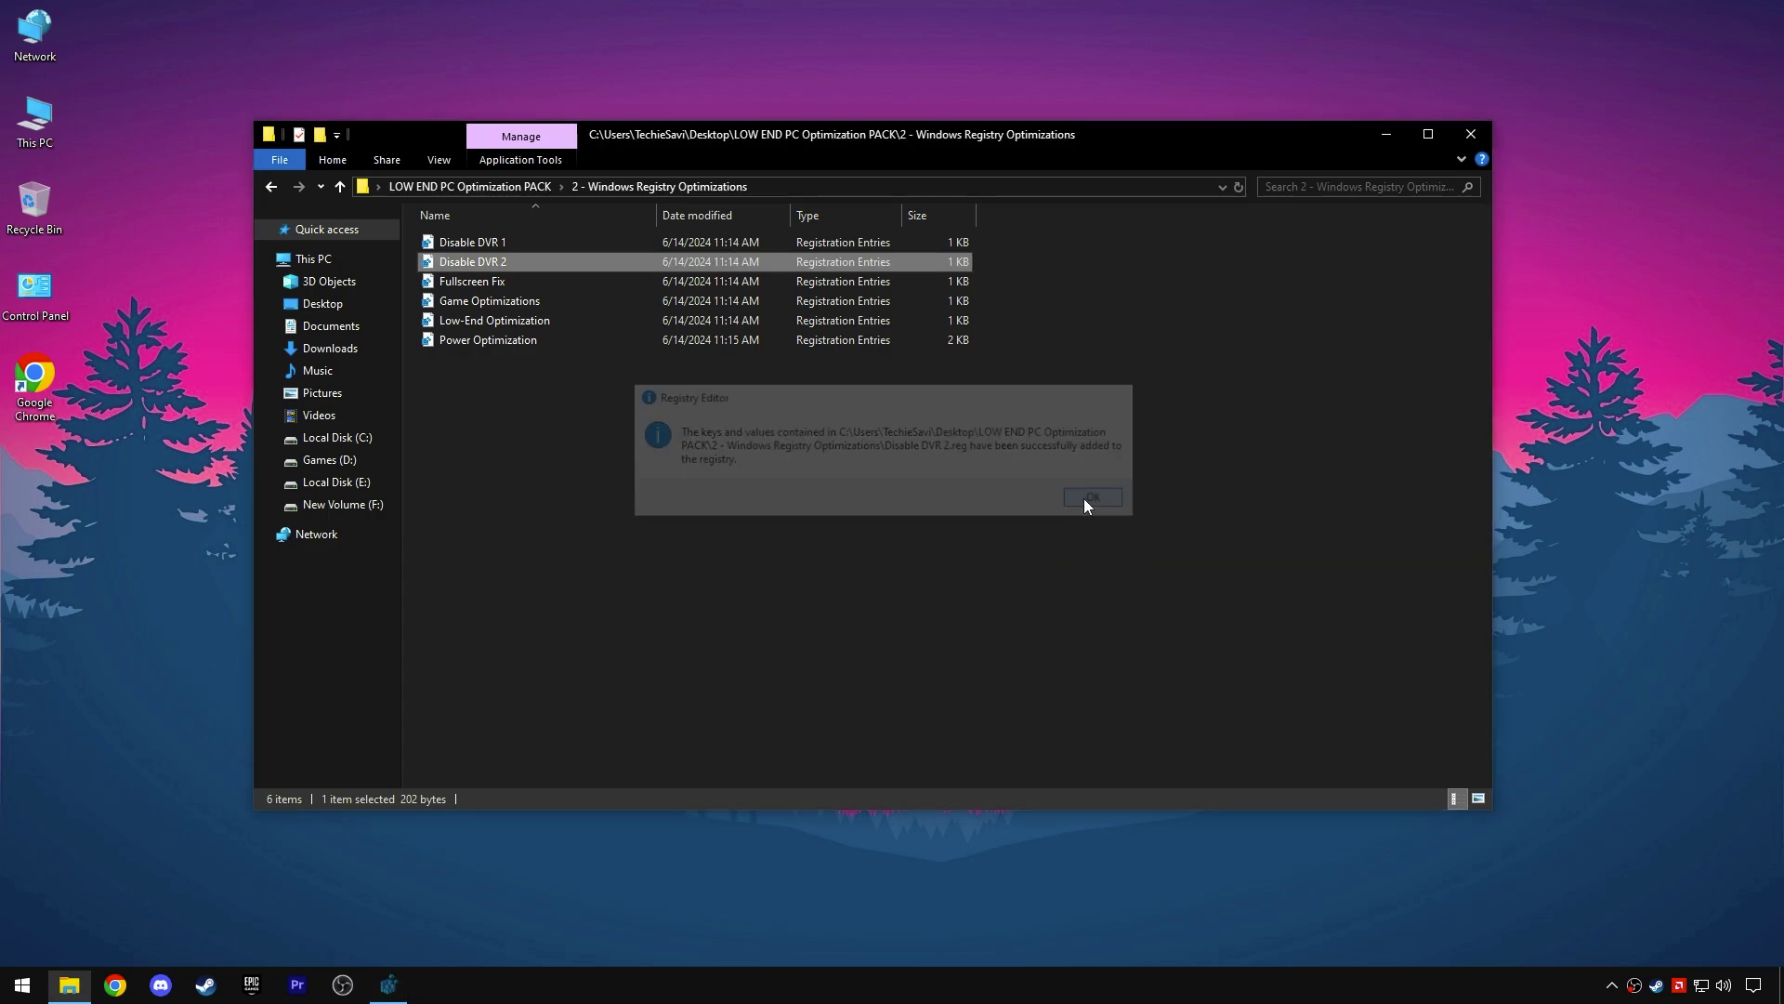
Step: Merge the Fullscreen Fix and Game Optimizations entries into the registry
double_click(483, 281)
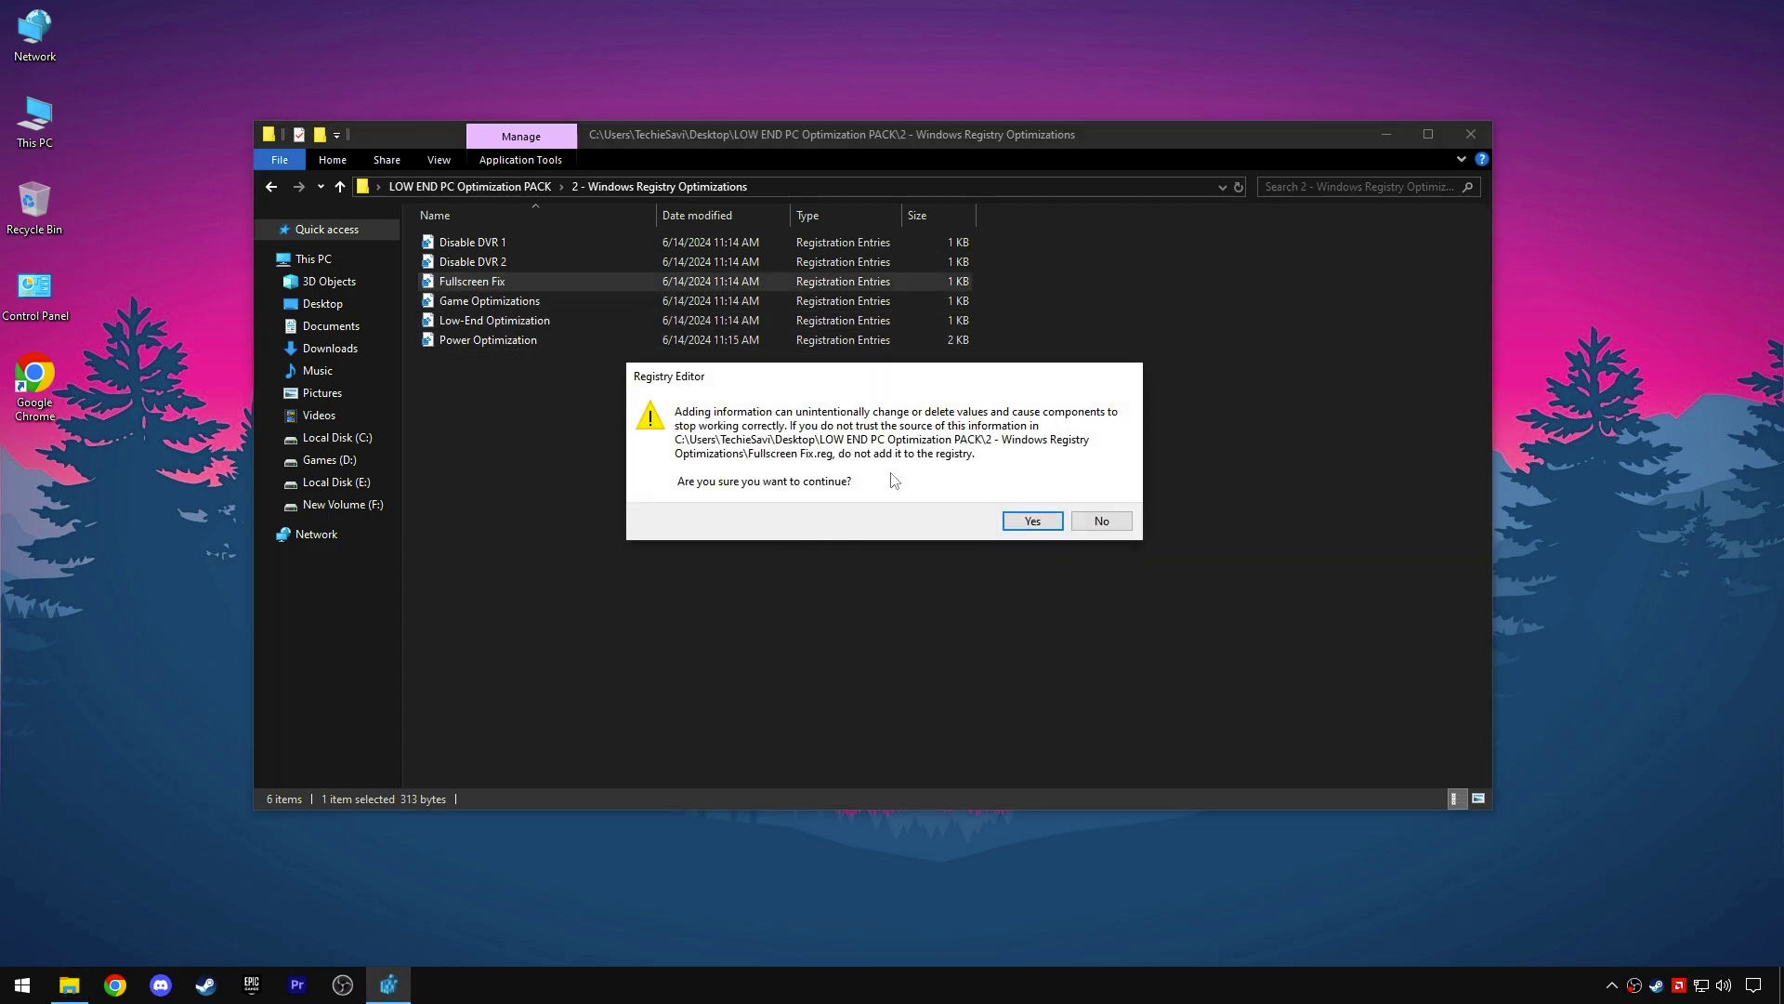
left_click(1032, 521)
left_click(1096, 502)
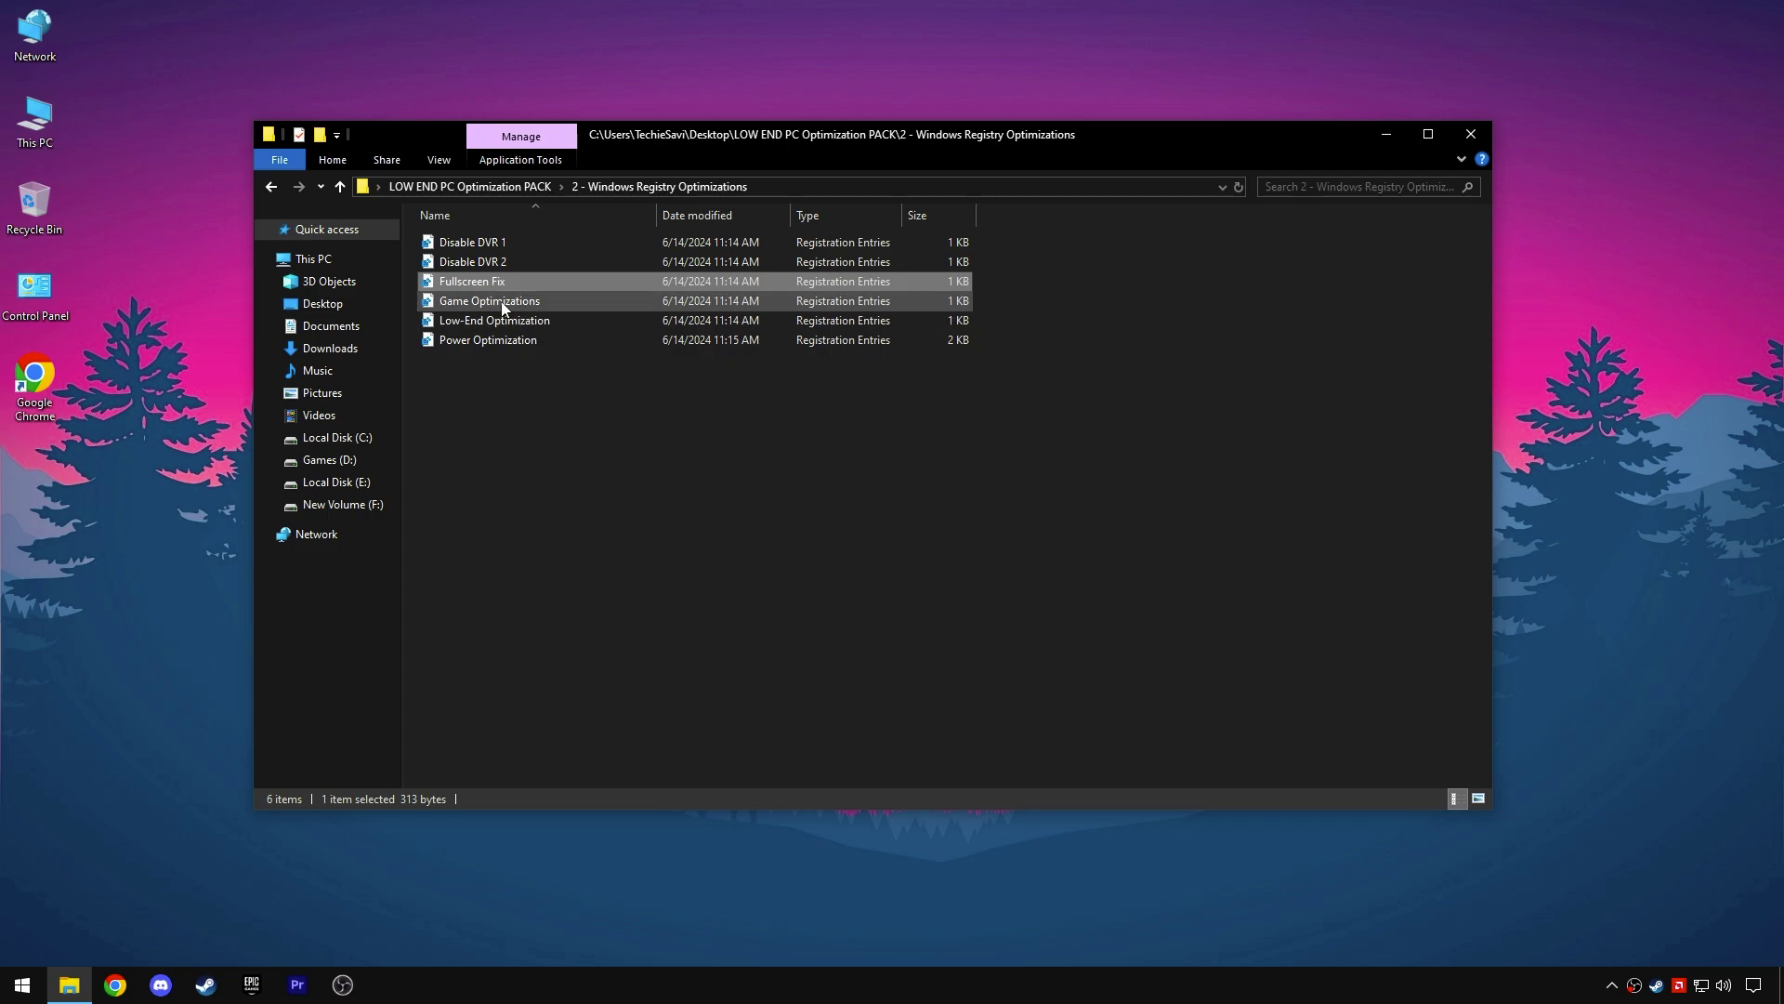
double_click(502, 302)
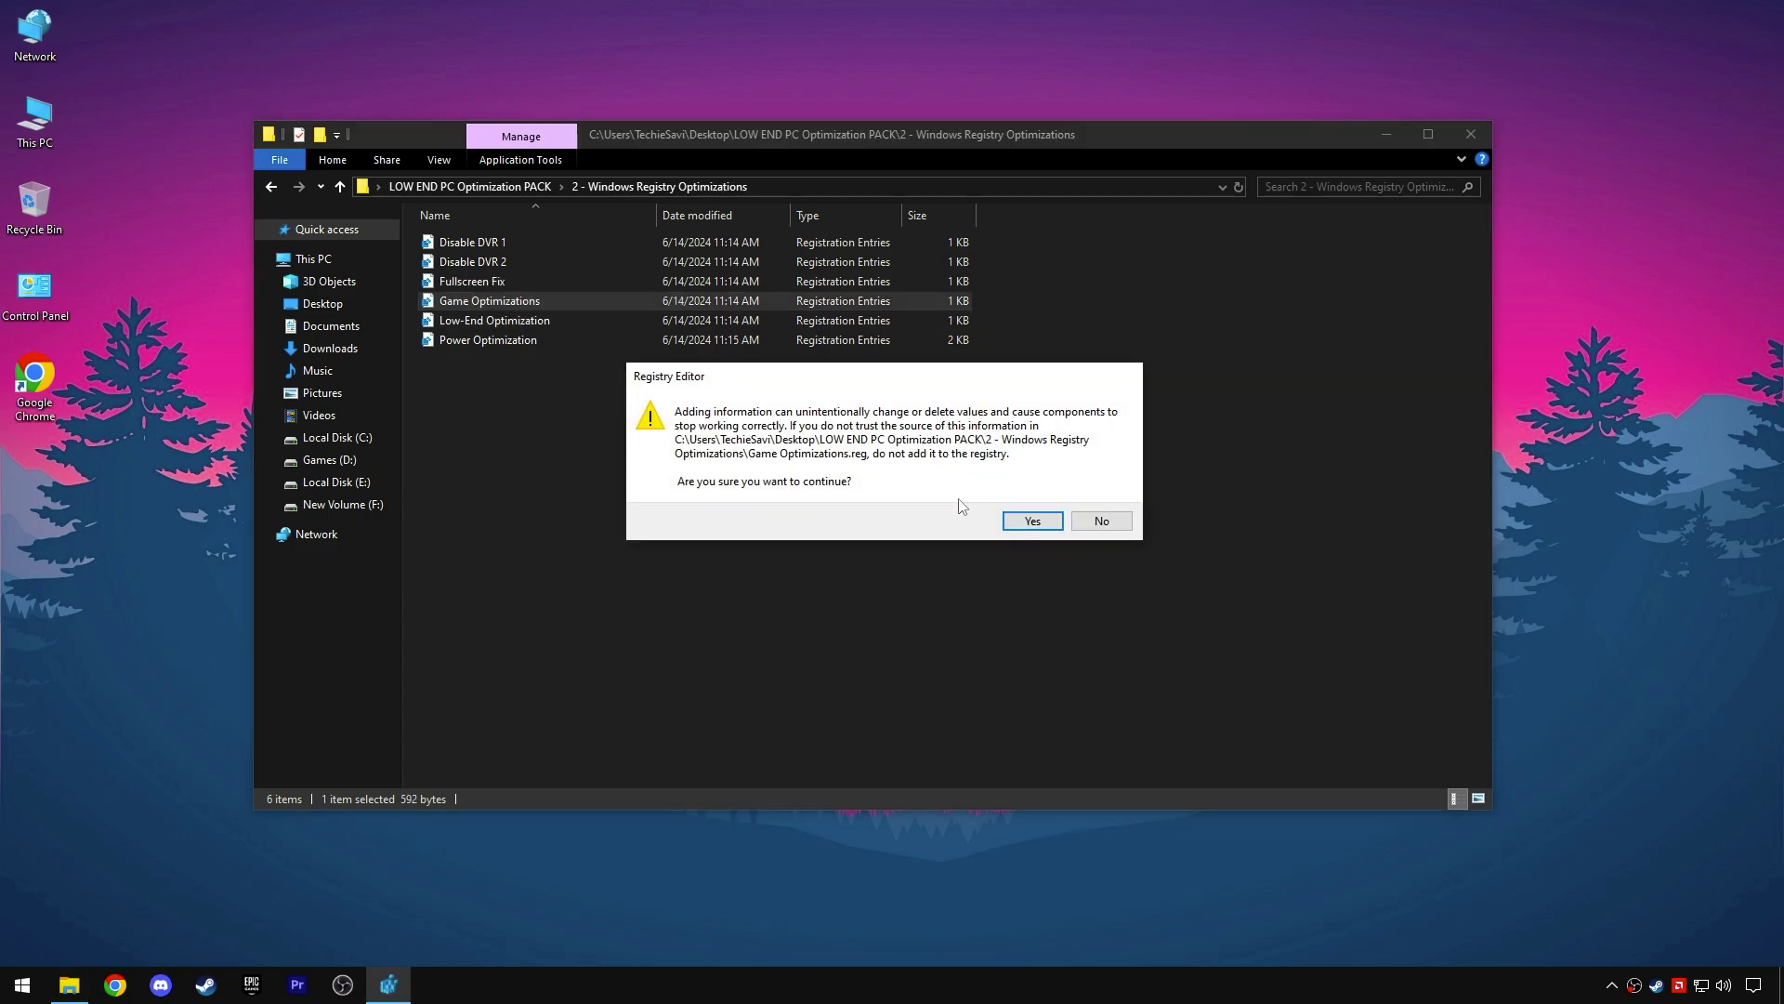
left_click(1032, 520)
left_click(1095, 500)
Step: Merge the Low-End Optimization and Power Optimization entries into the registry
double_click(498, 321)
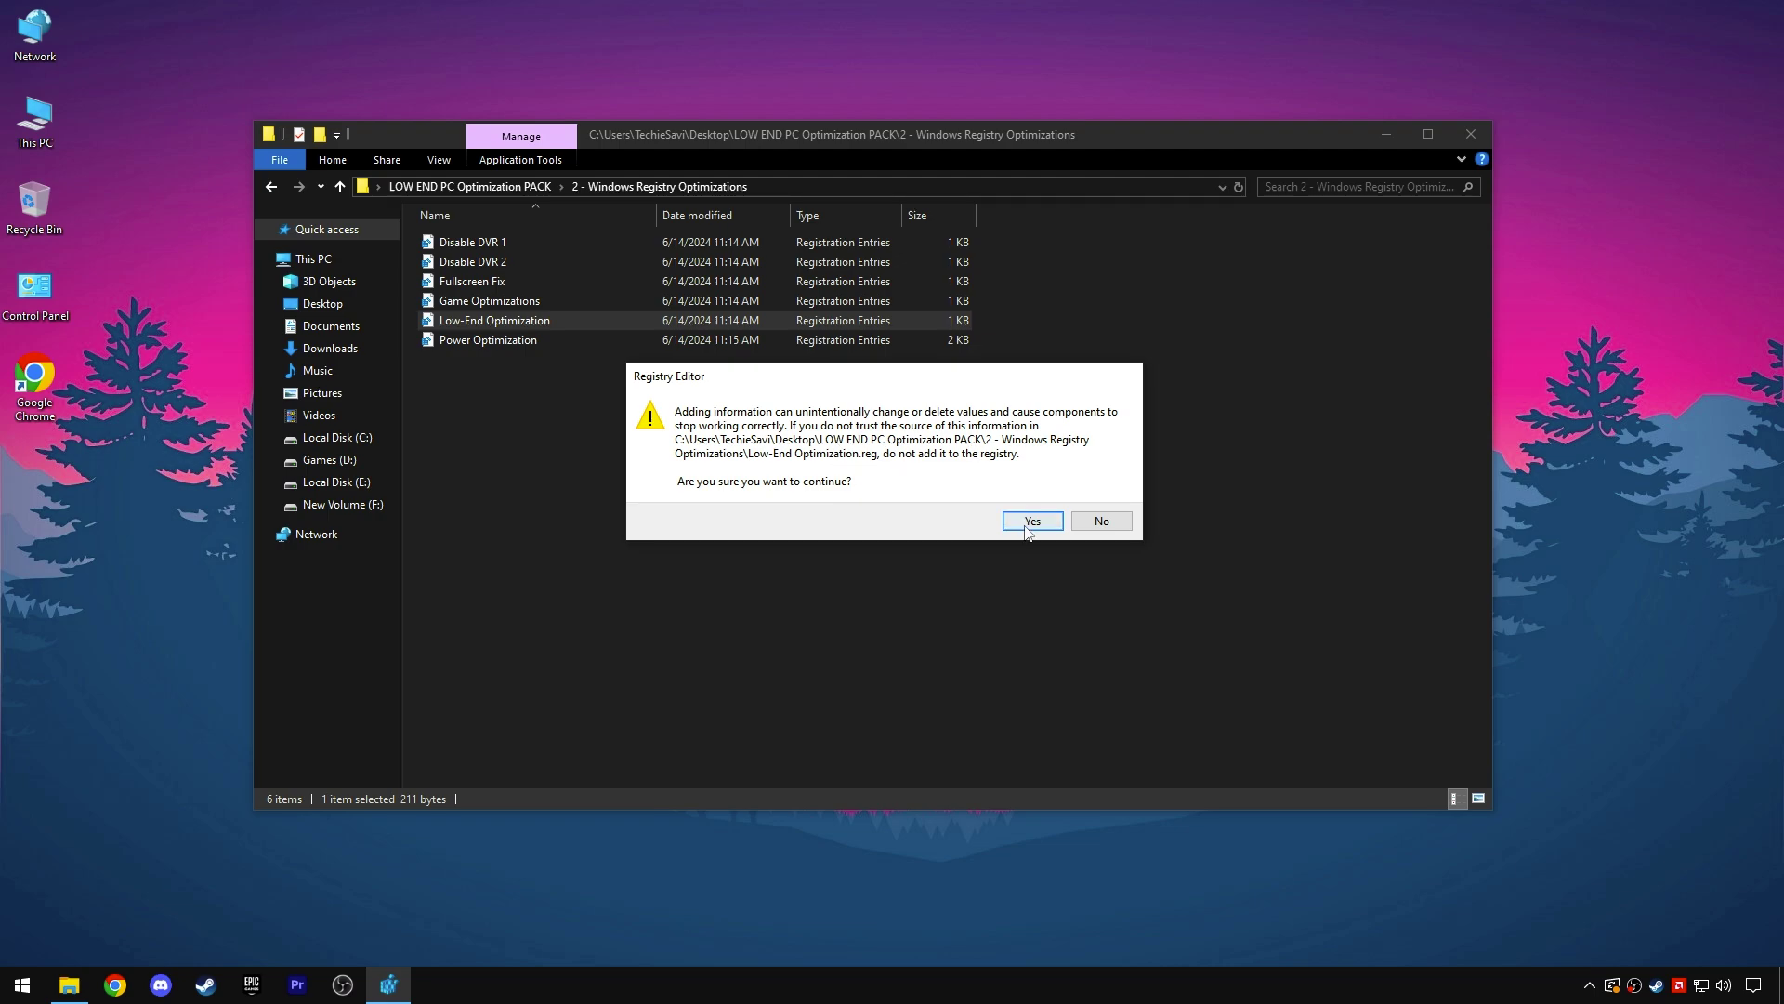
left_click(1027, 523)
left_click(1094, 500)
double_click(493, 342)
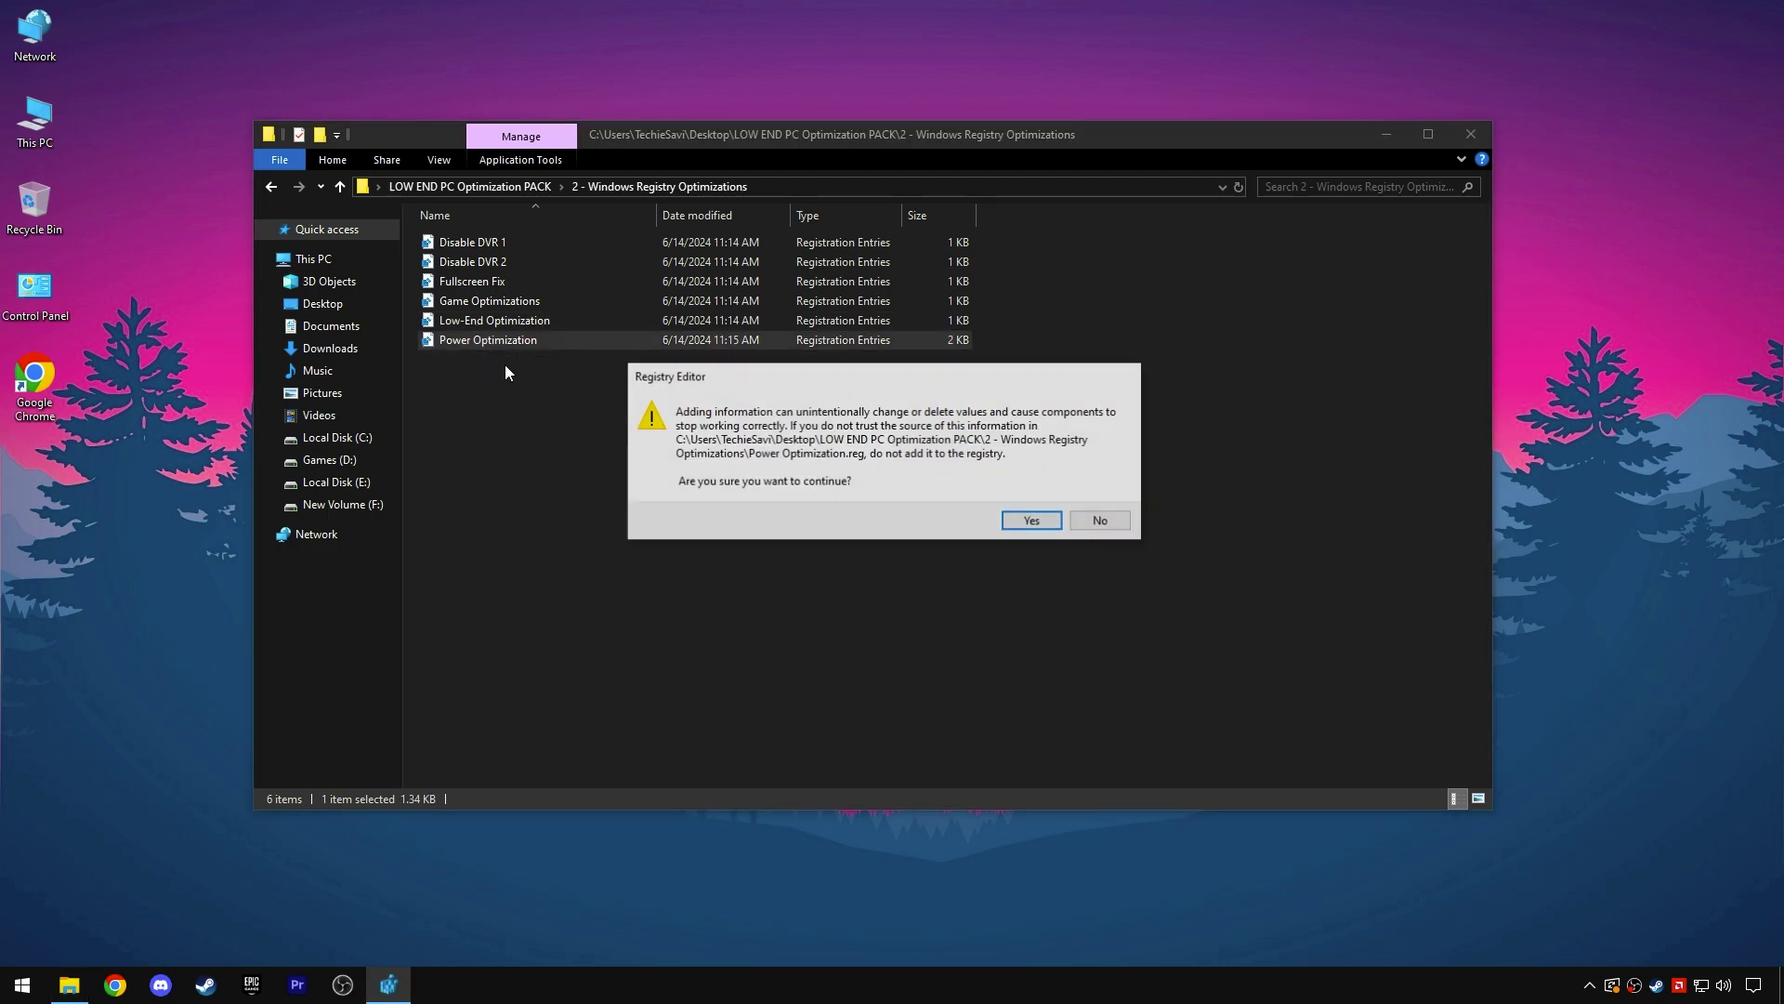
left_click(1023, 524)
left_click(1097, 498)
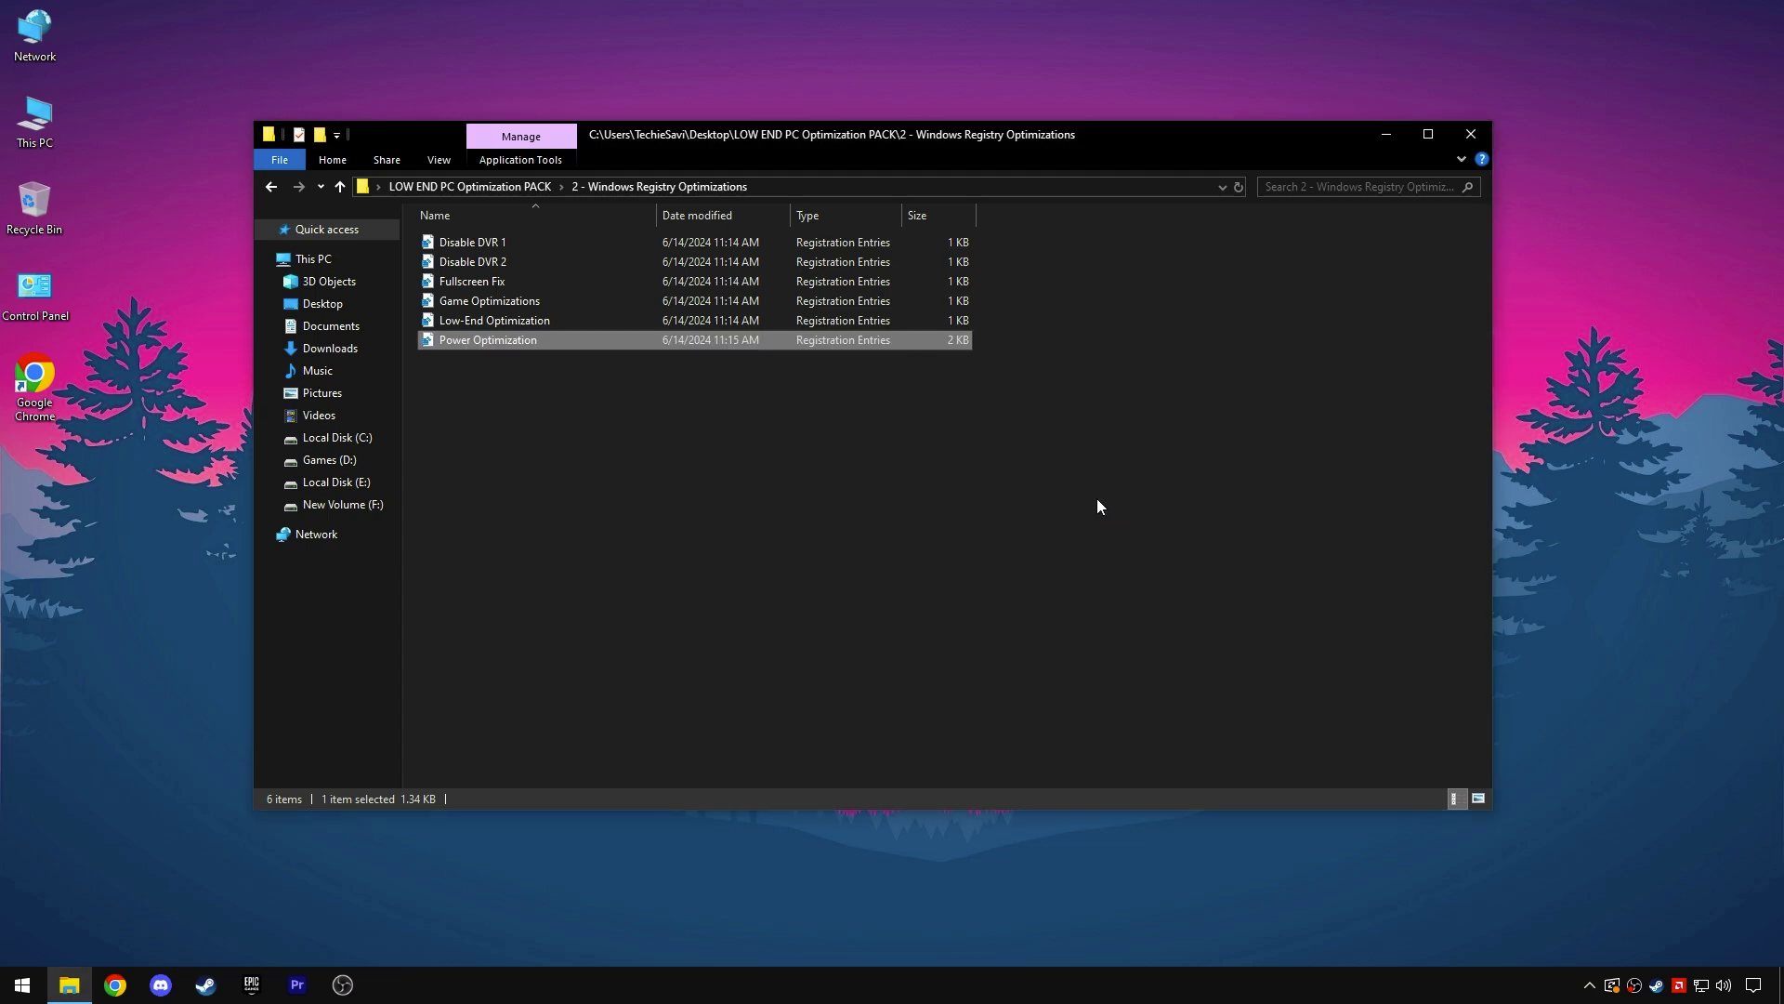
Step: Open the pack's 3 - Windows Telemetry folder and run WPD as administrator
left_click(528, 190)
left_click(499, 279)
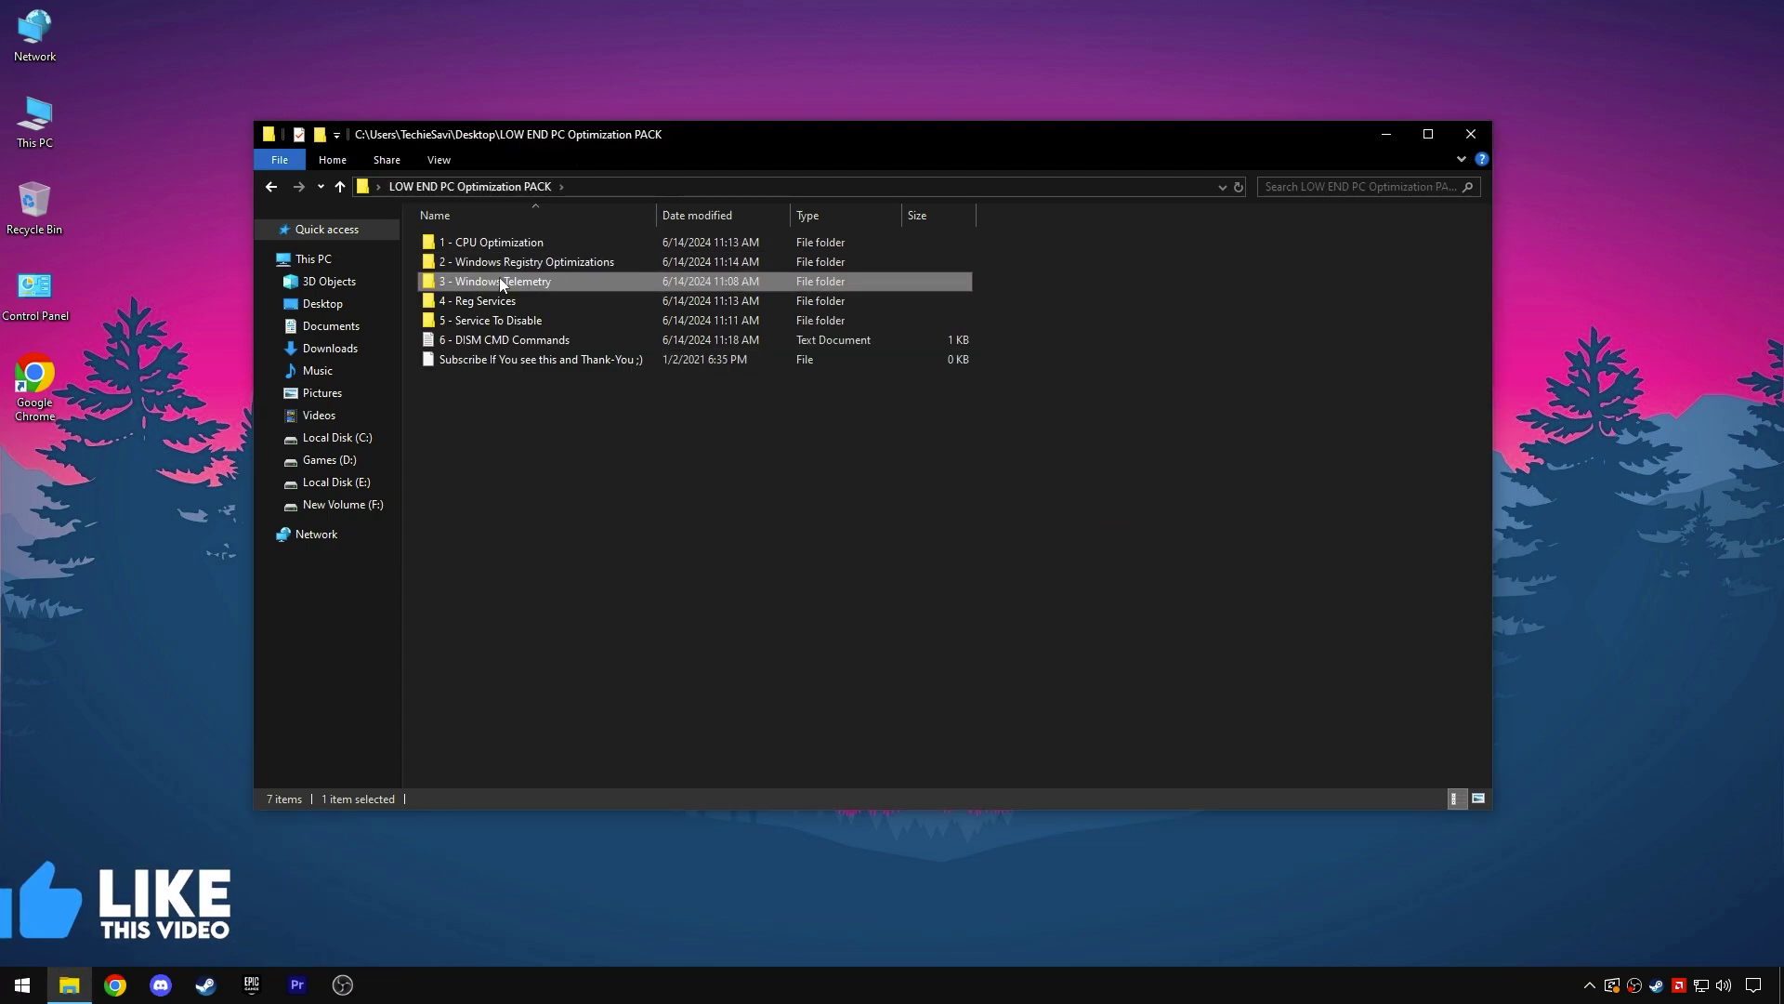
double_click(500, 281)
left_click(432, 300)
right_click(459, 300)
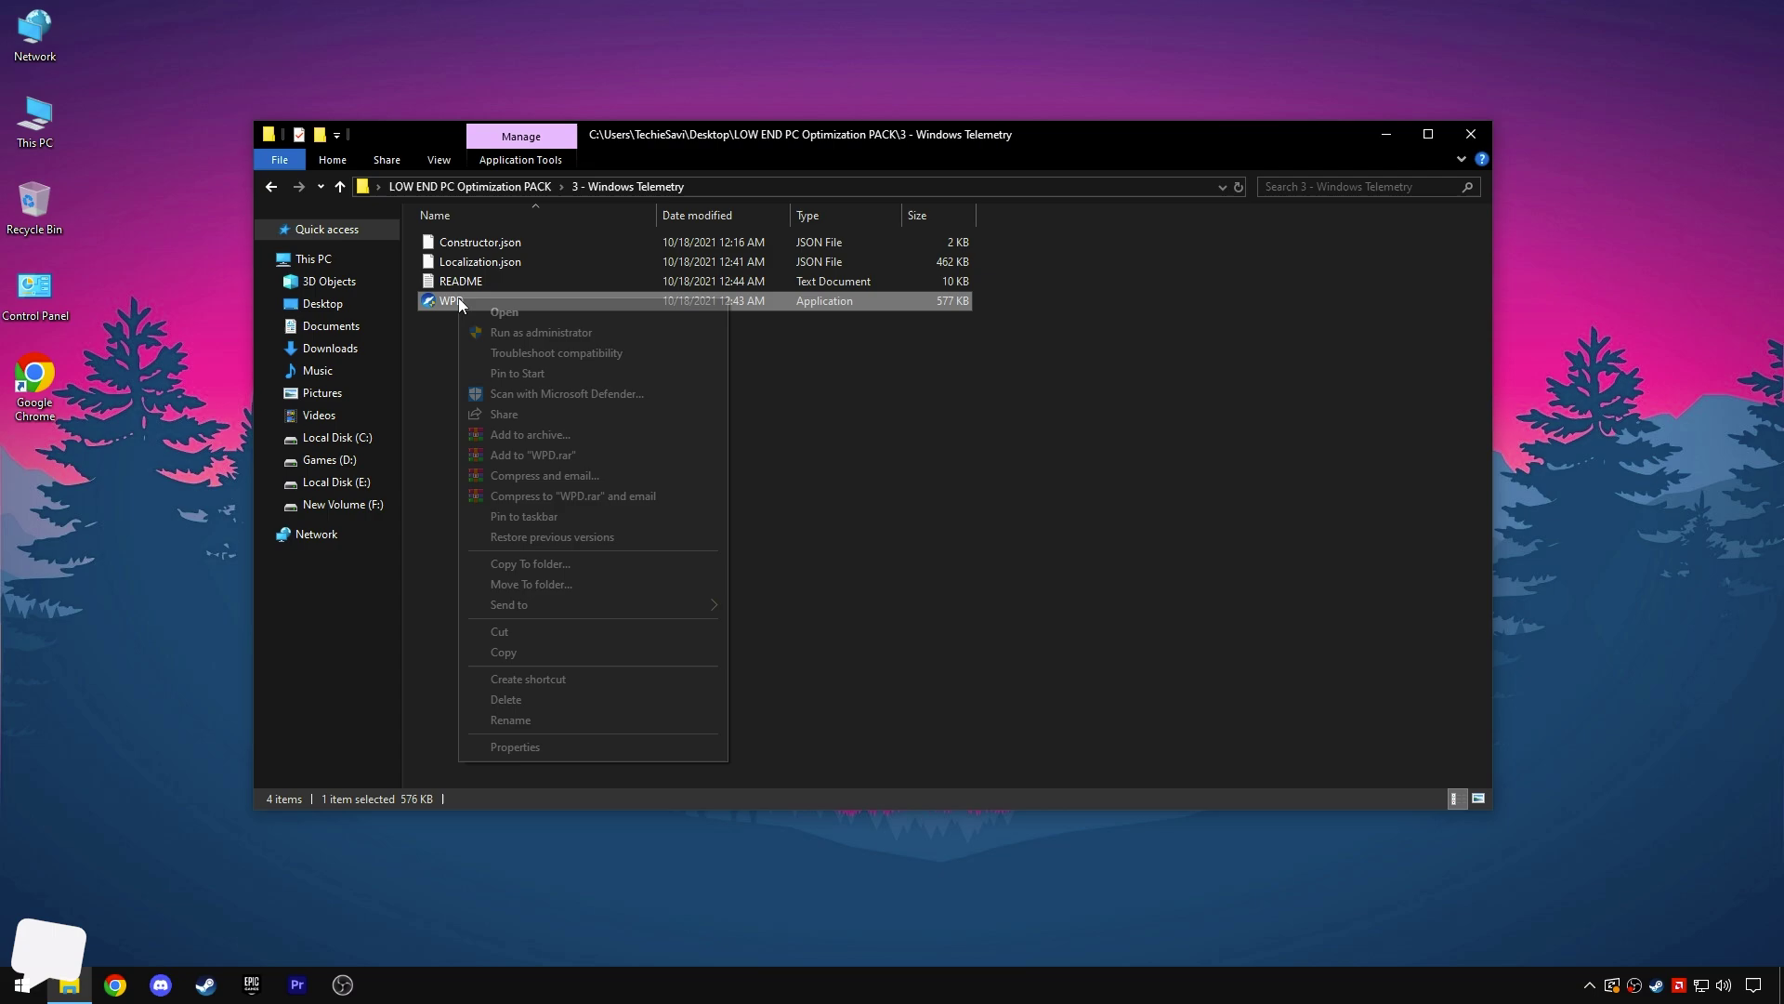
left_click(558, 334)
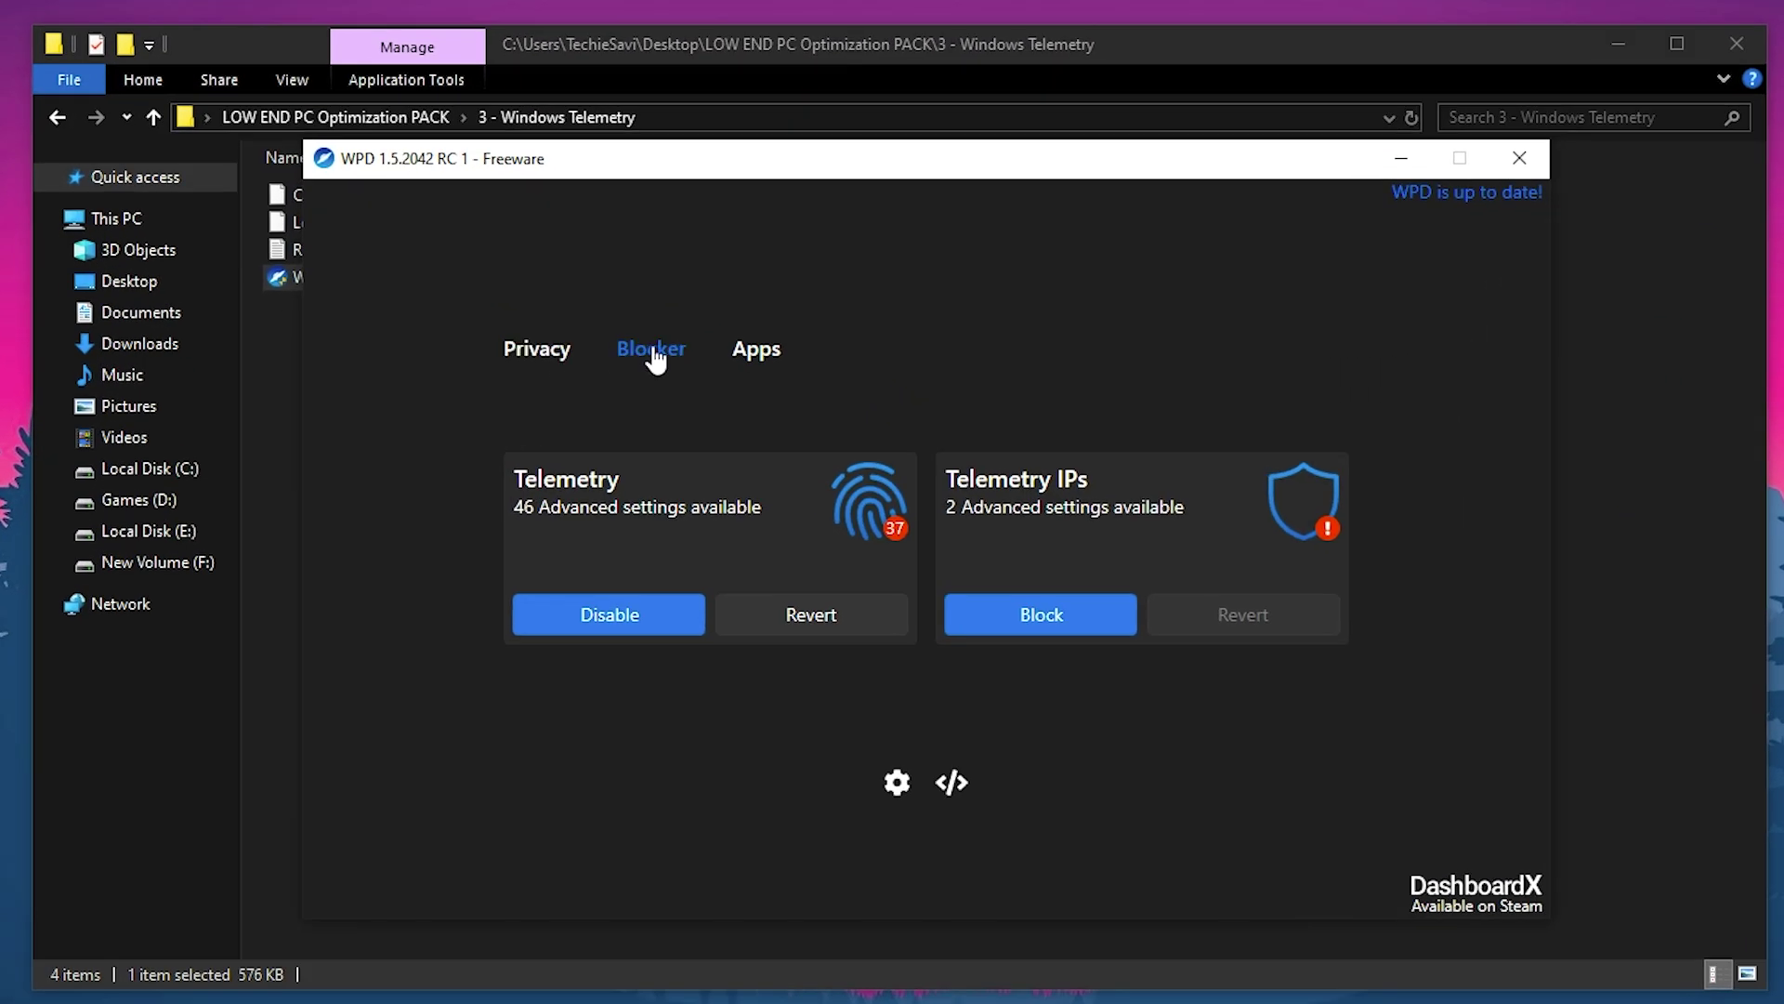
Step: Create a system restore point from WPD's settings and return to its main page
left_click(896, 784)
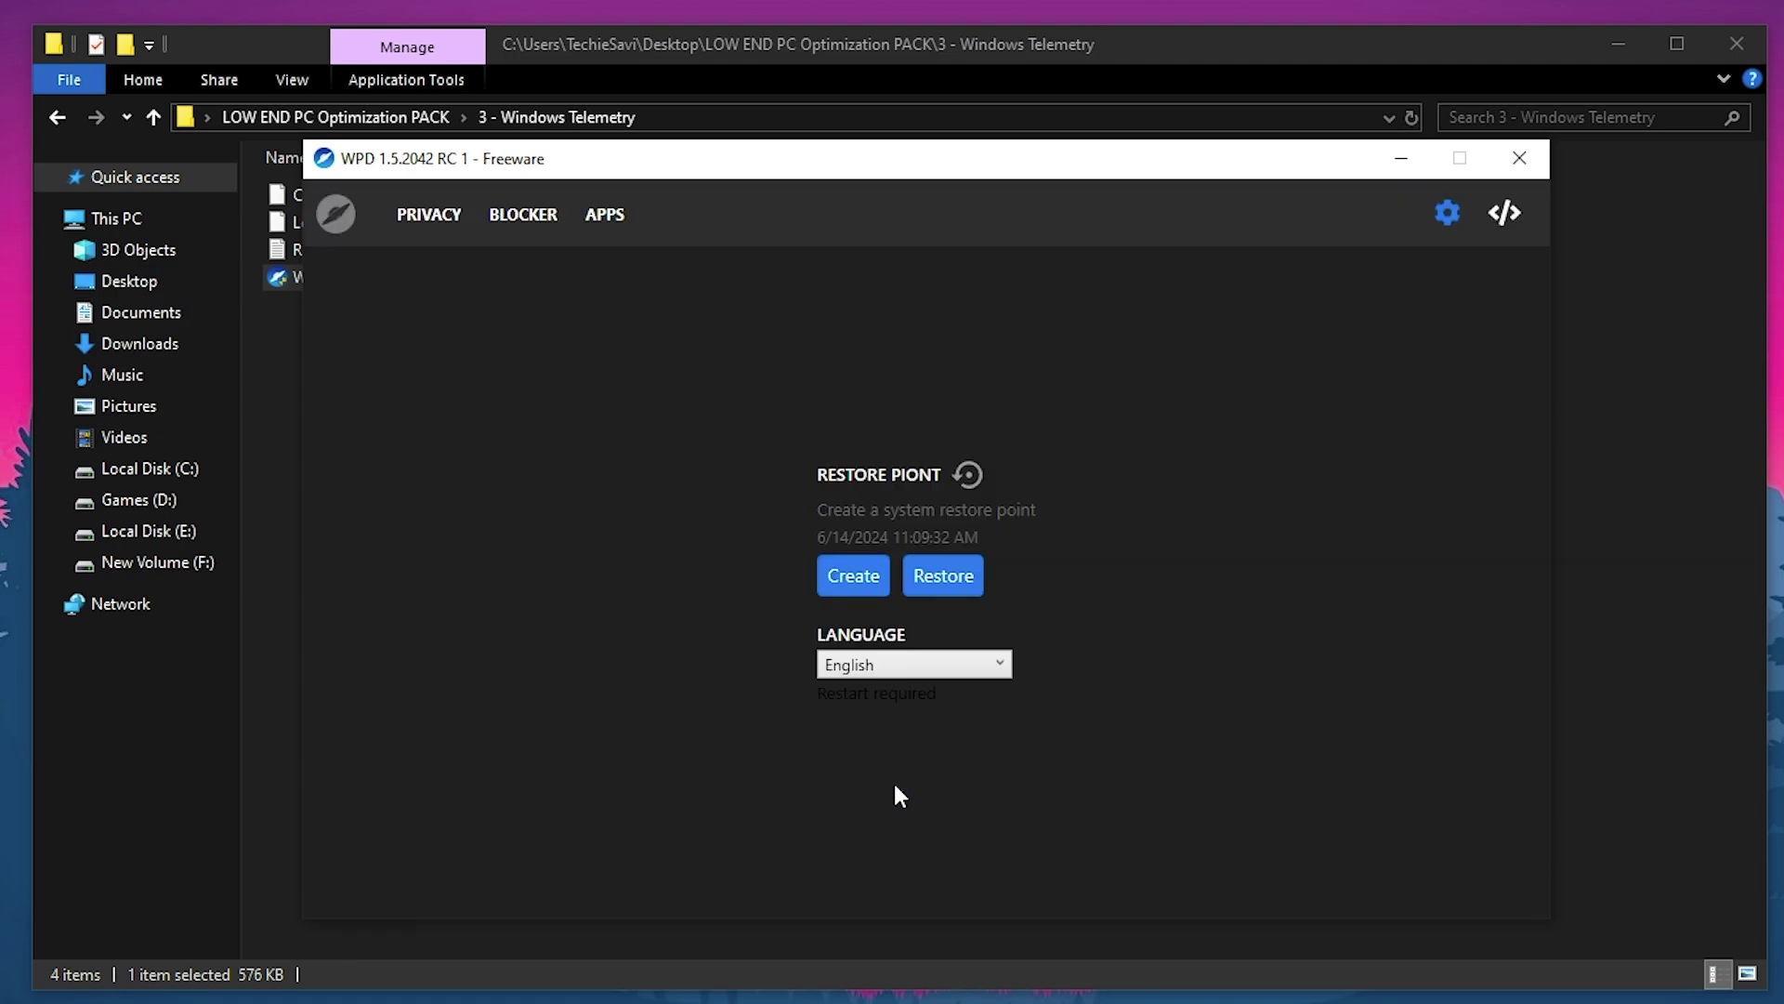
left_click(859, 593)
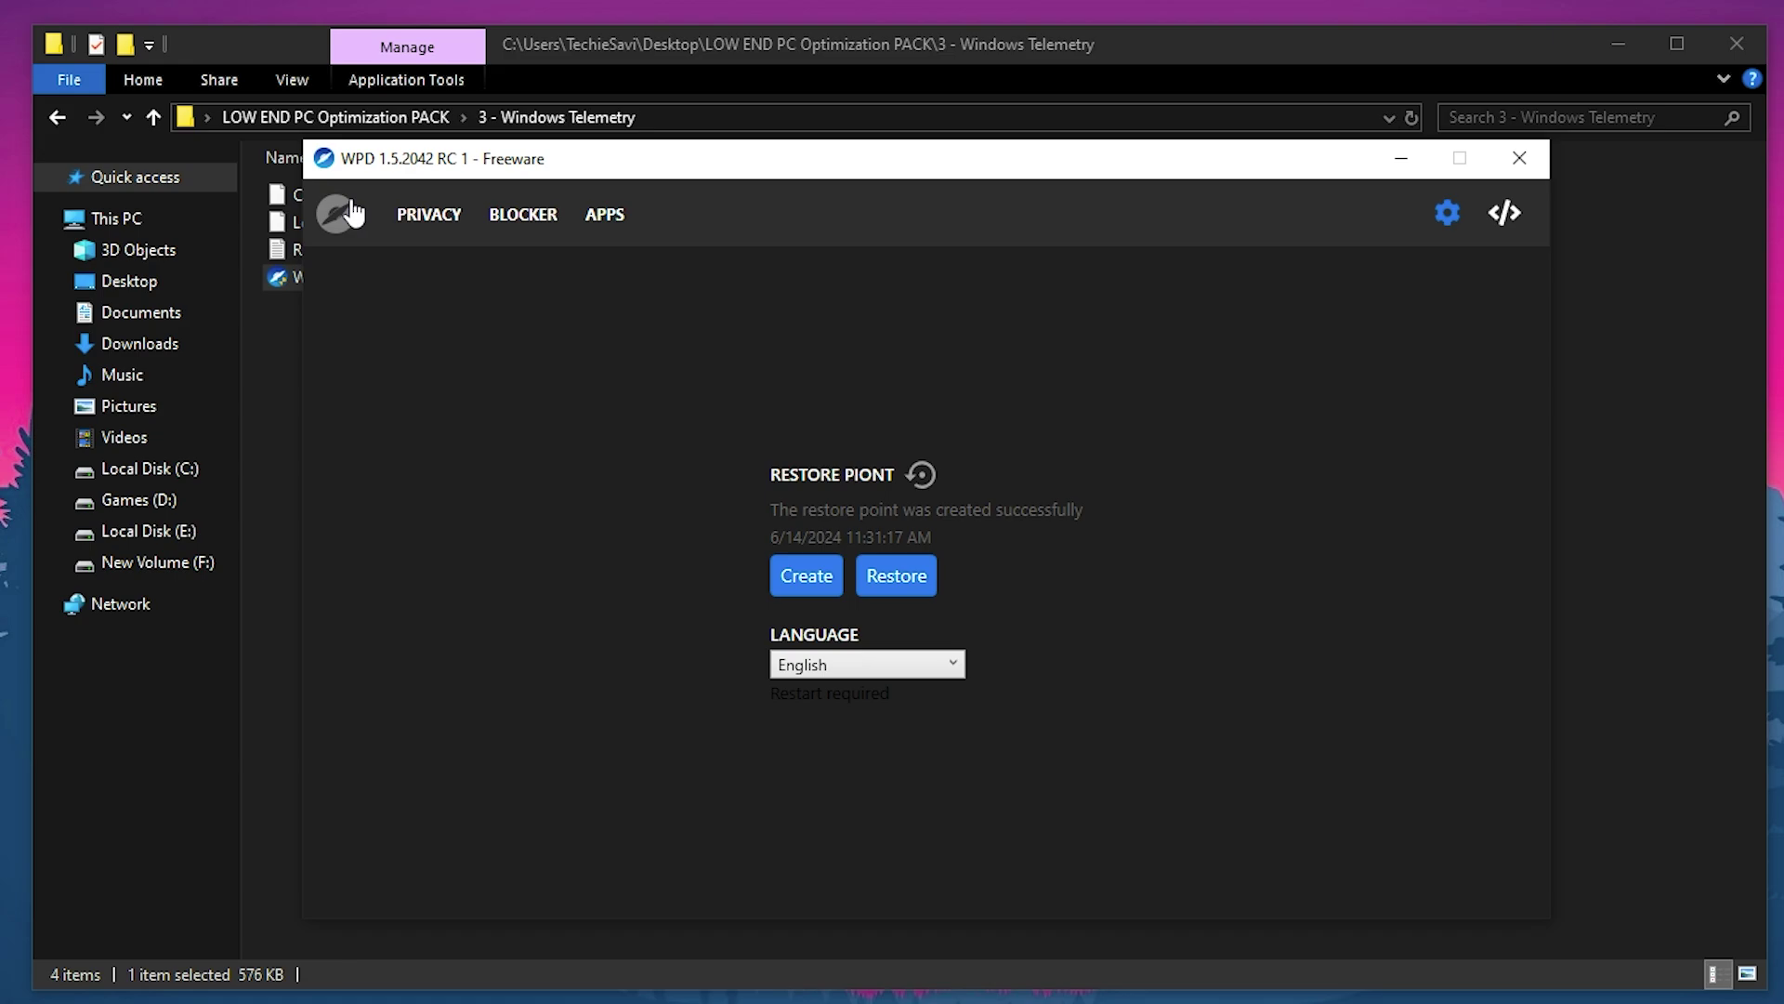
left_click(320, 214)
Step: Turn off Windows Update under the advanced options of WPD's privacy settings
left_click(578, 504)
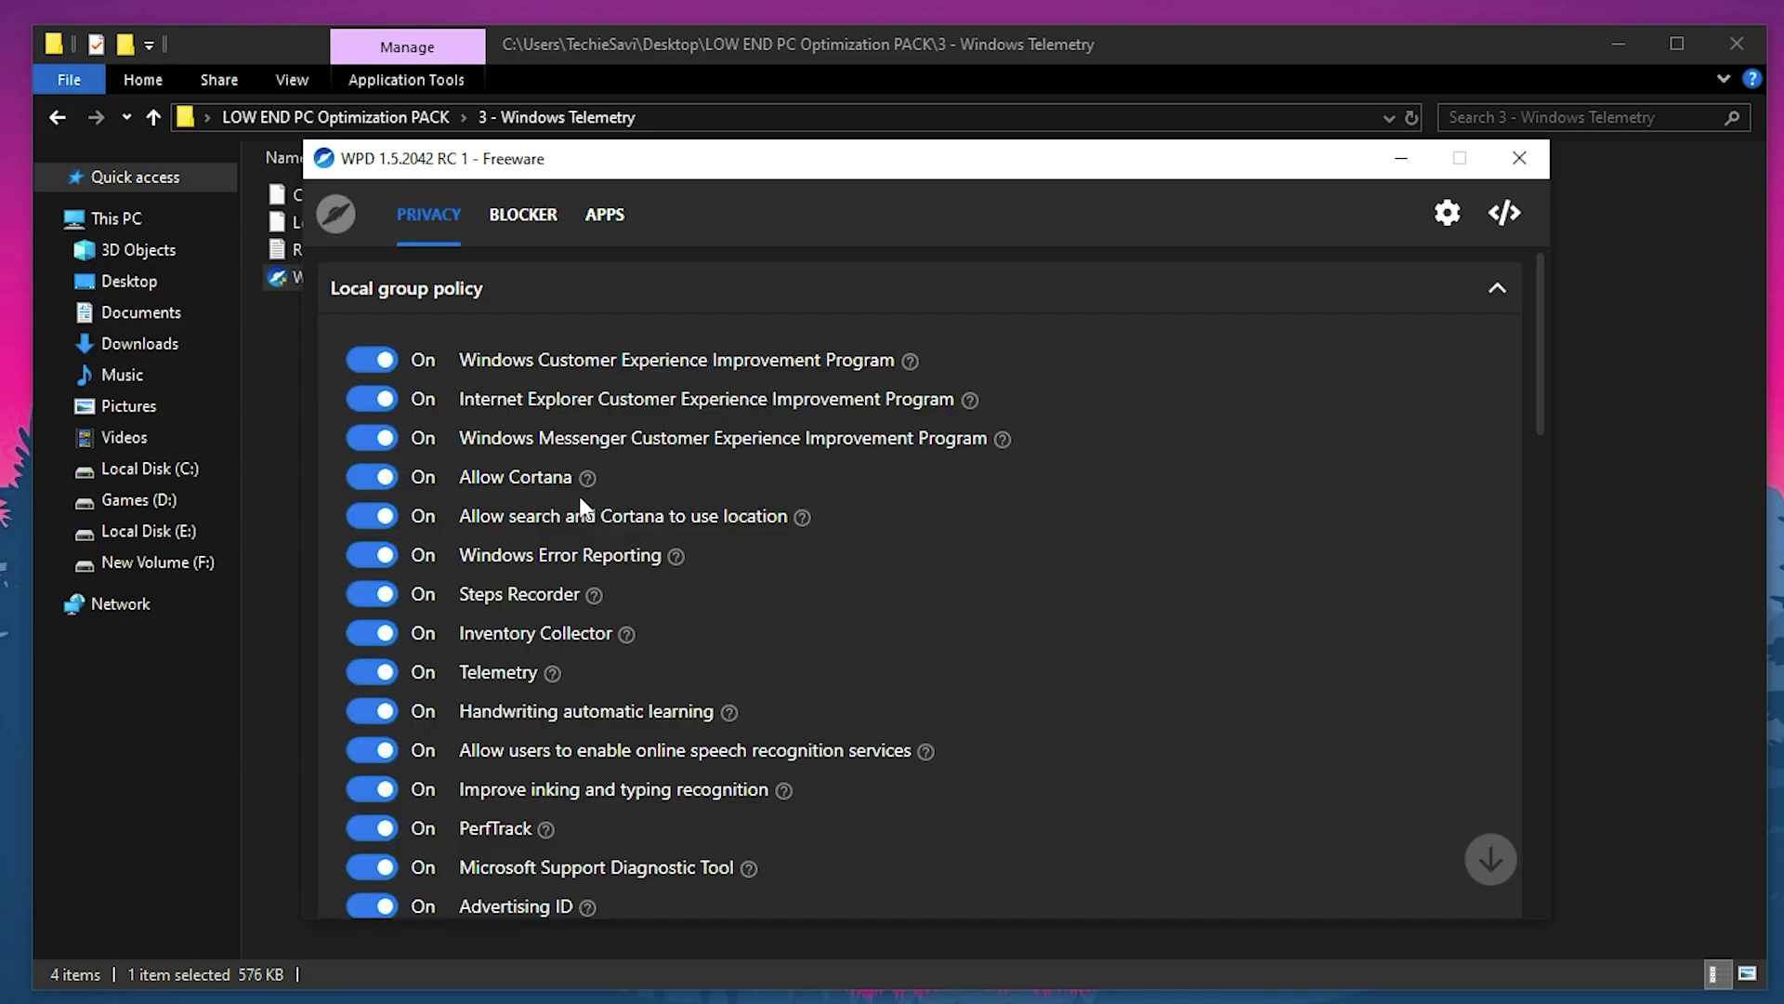
left_click_drag(1536, 394, 1478, 897)
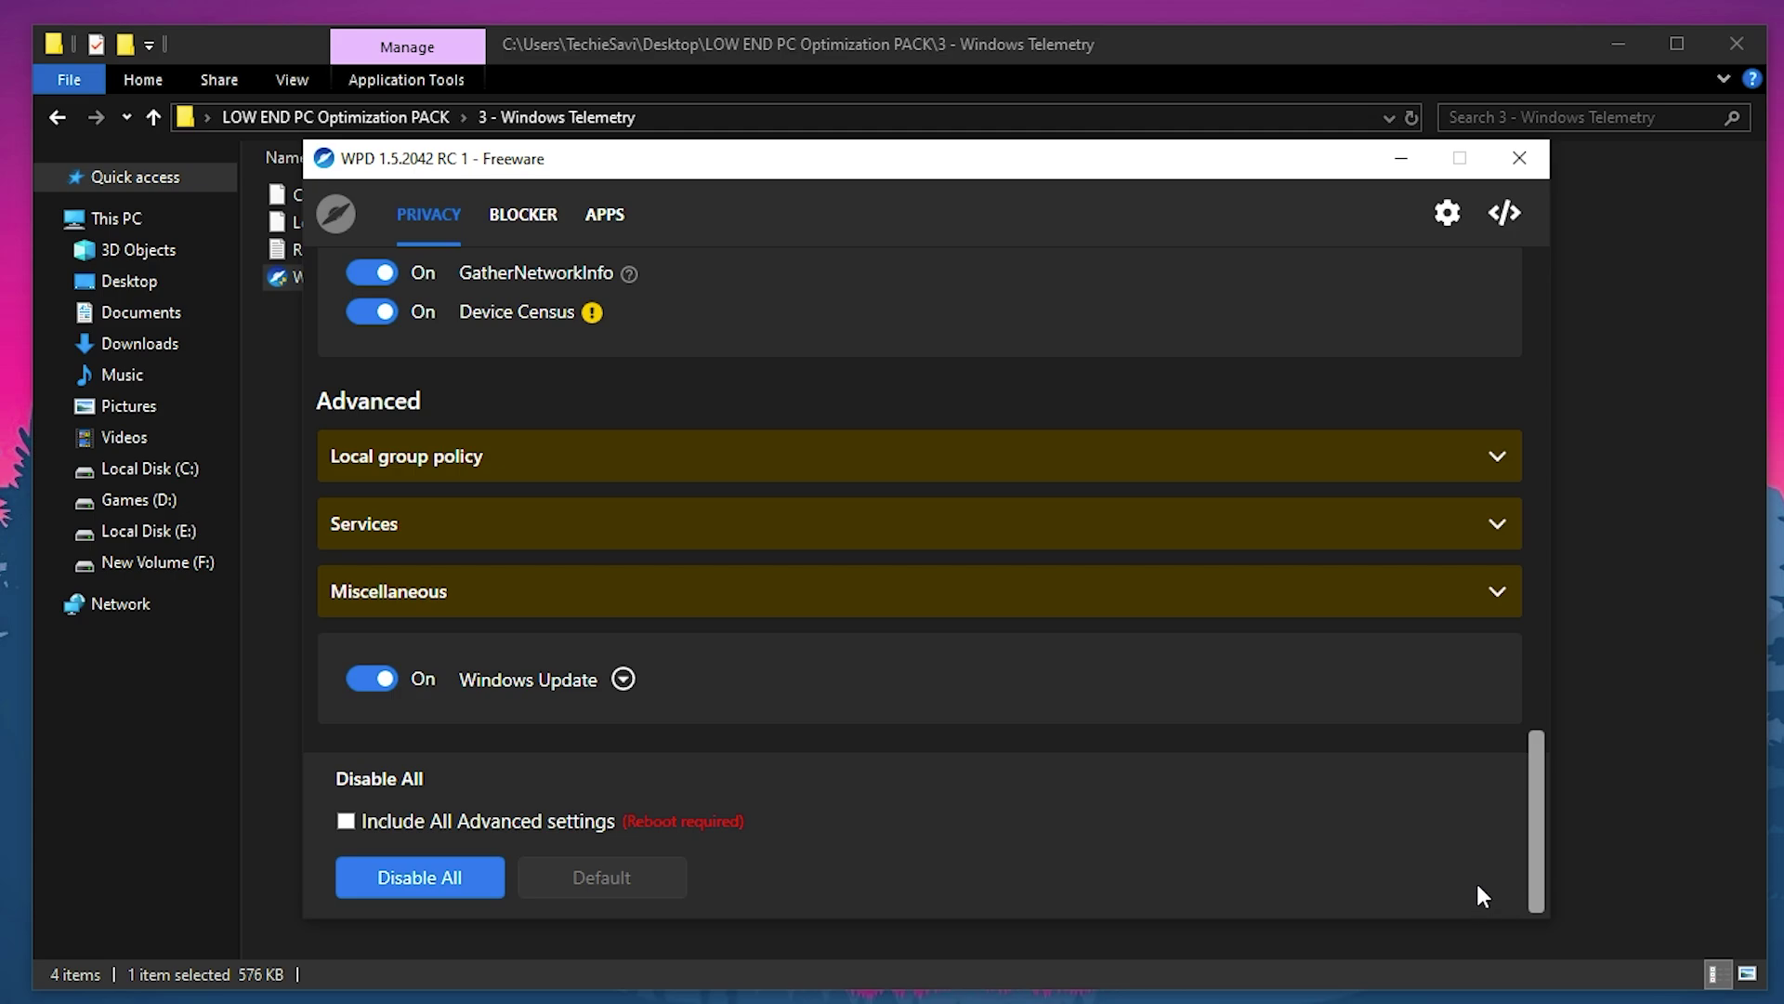
left_click(382, 673)
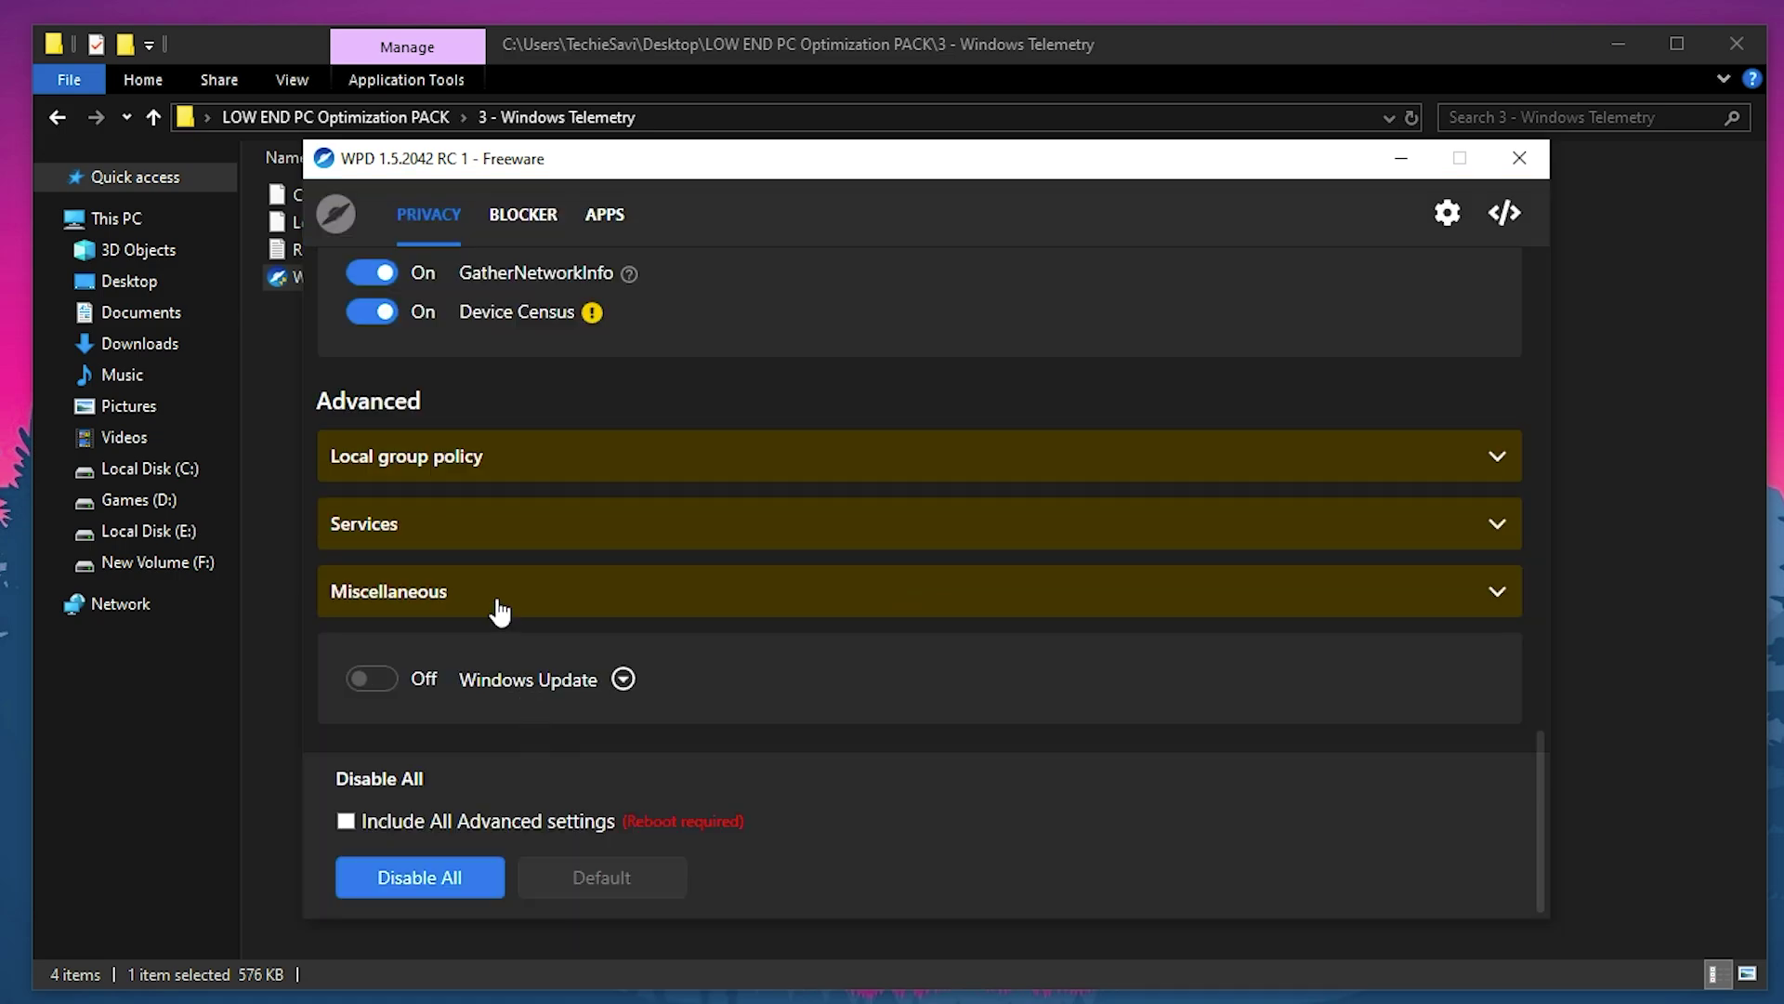
scroll(500, 611, "up", 2)
Step: Disable Telemetry from WPD's main page and close WPD
left_click(336, 214)
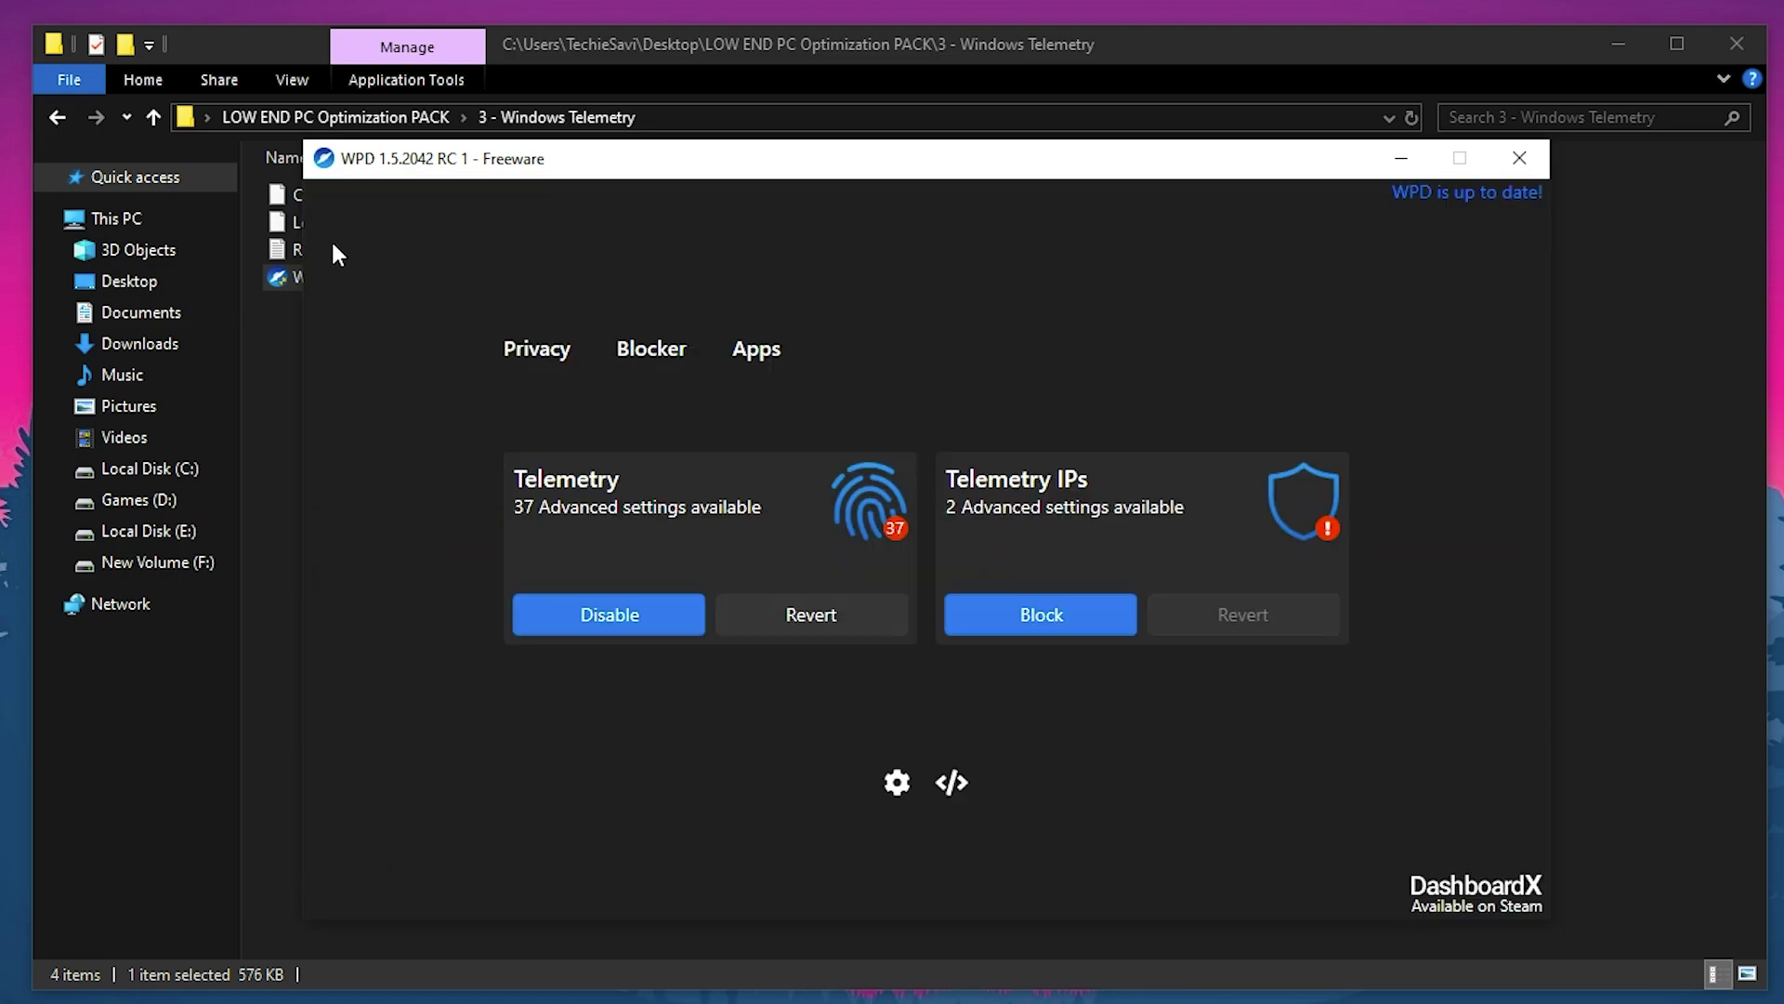
left_click(665, 617)
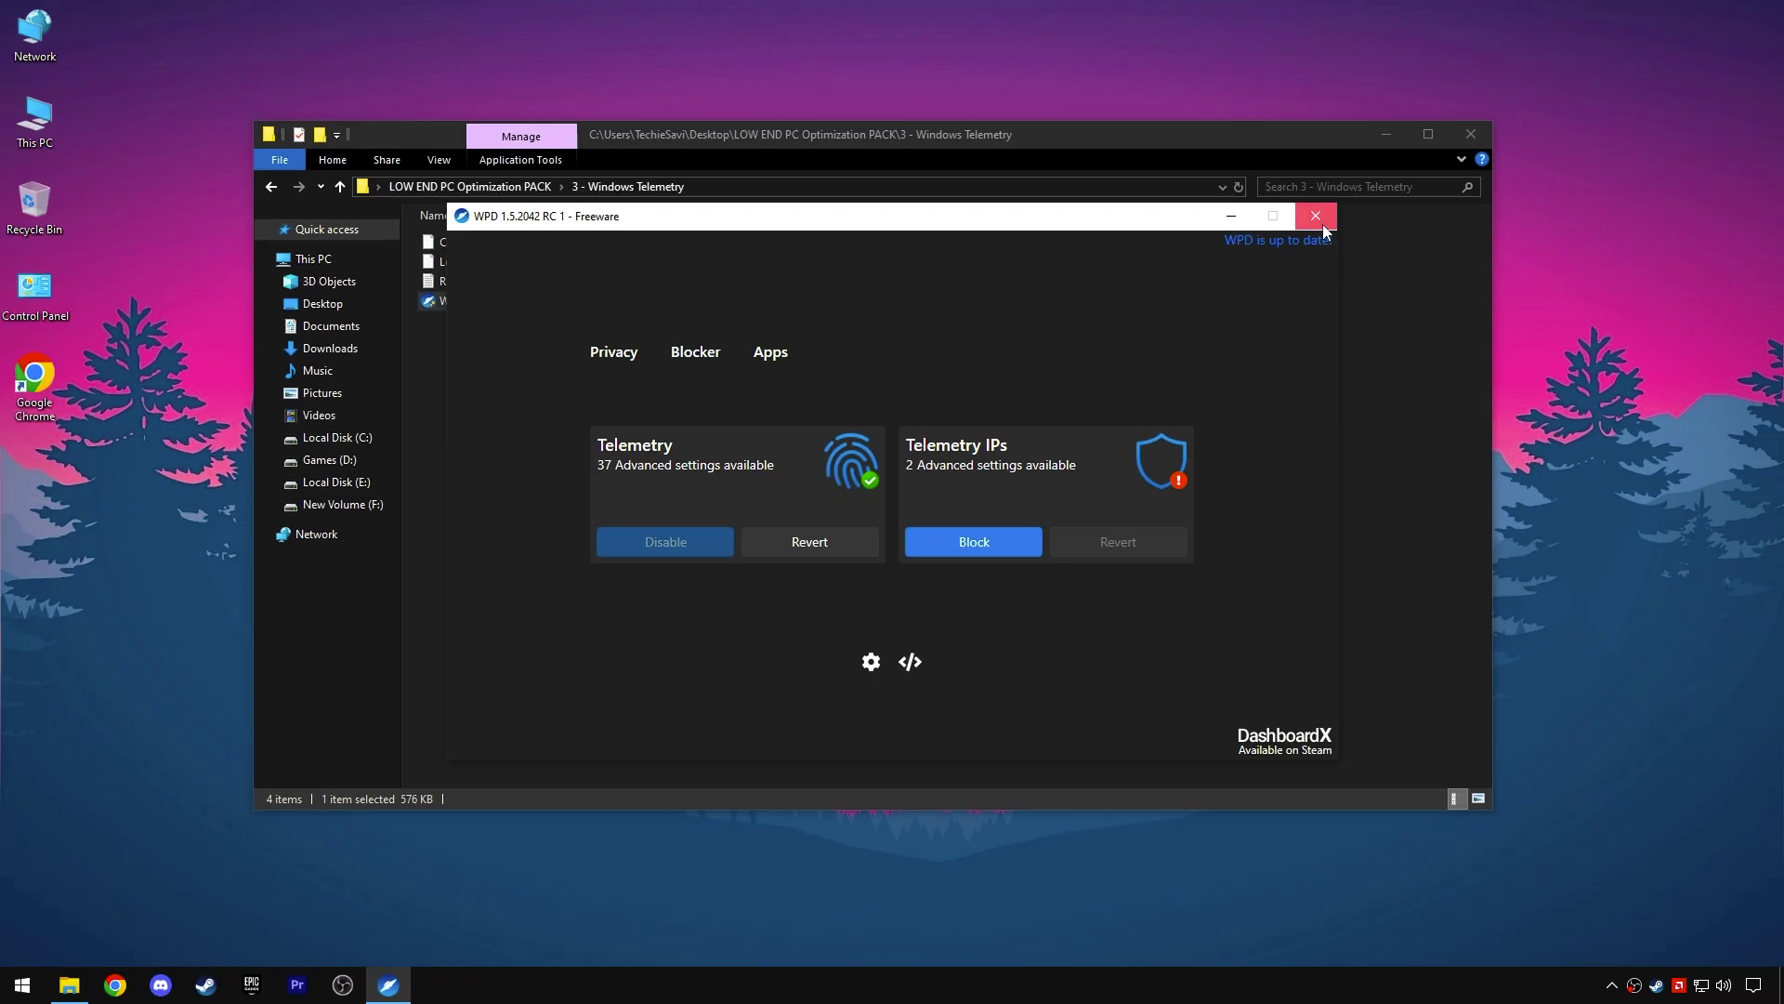
left_click(1520, 158)
Step: Open the pack's 4 - Reg Services folder and merge DisableDriverSearching into the registry
left_click(507, 188)
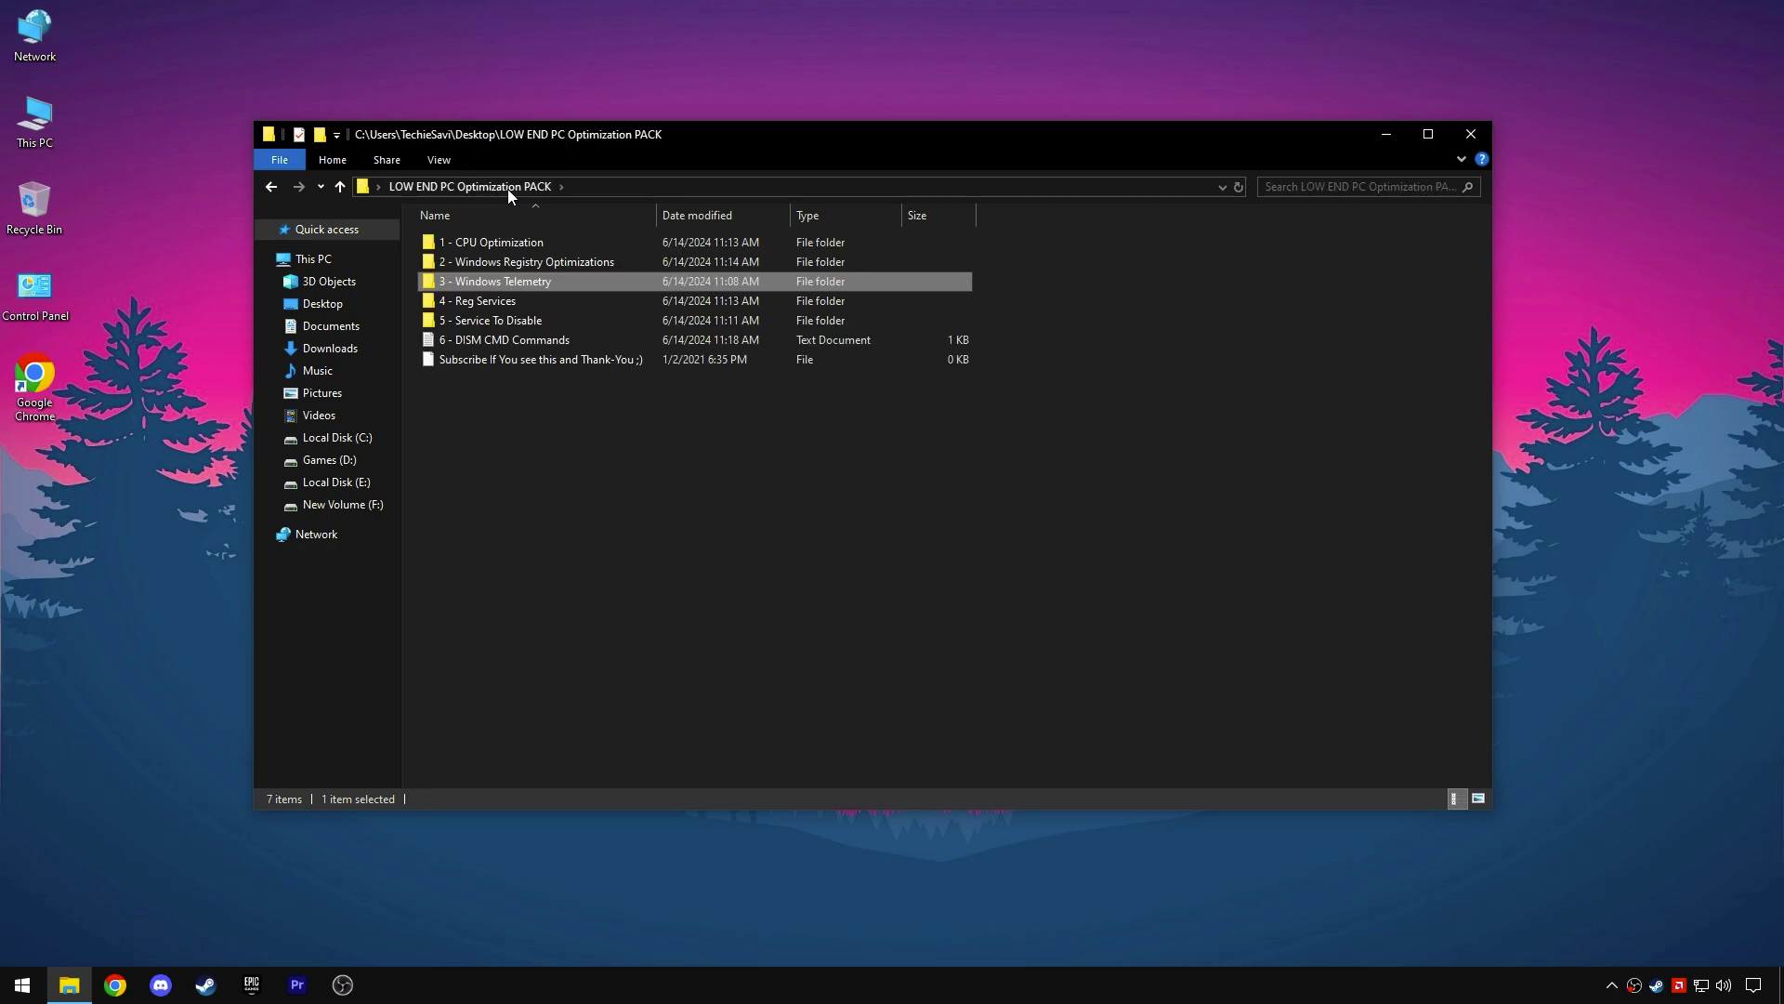
left_click(499, 302)
double_click(500, 302)
left_click_drag(490, 358, 530, 237)
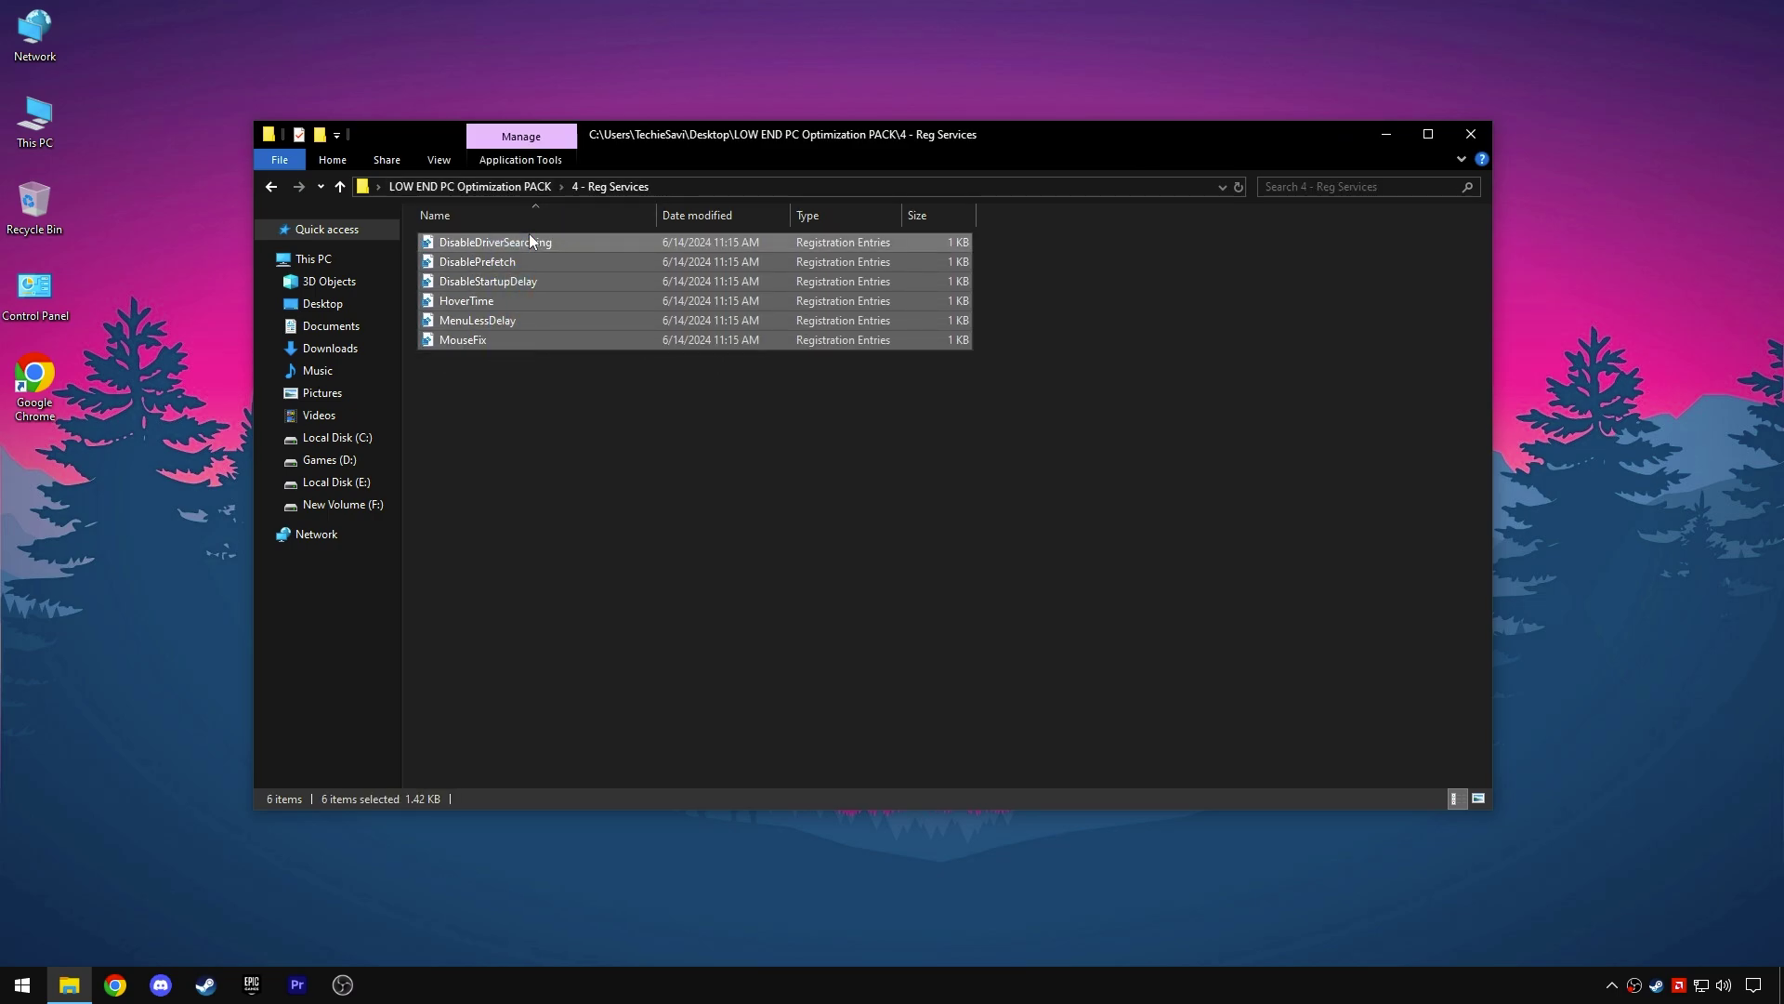
left_click(505, 304)
double_click(498, 243)
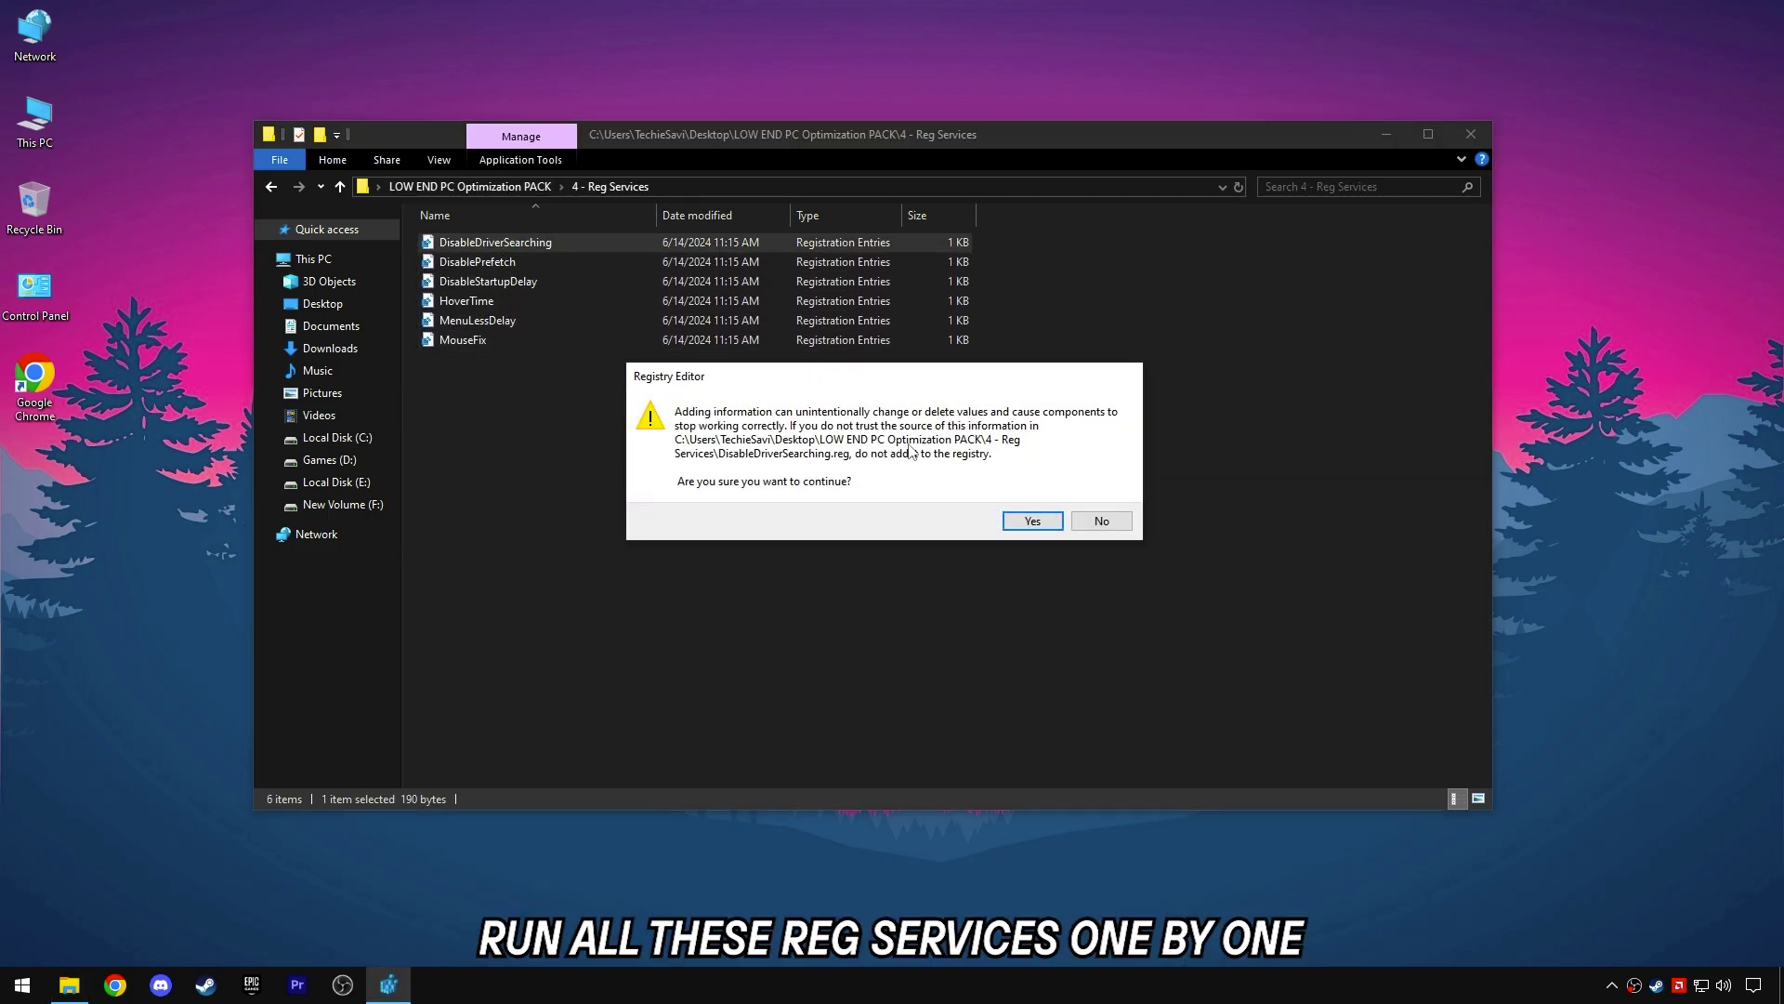
left_click(1032, 520)
left_click(1102, 499)
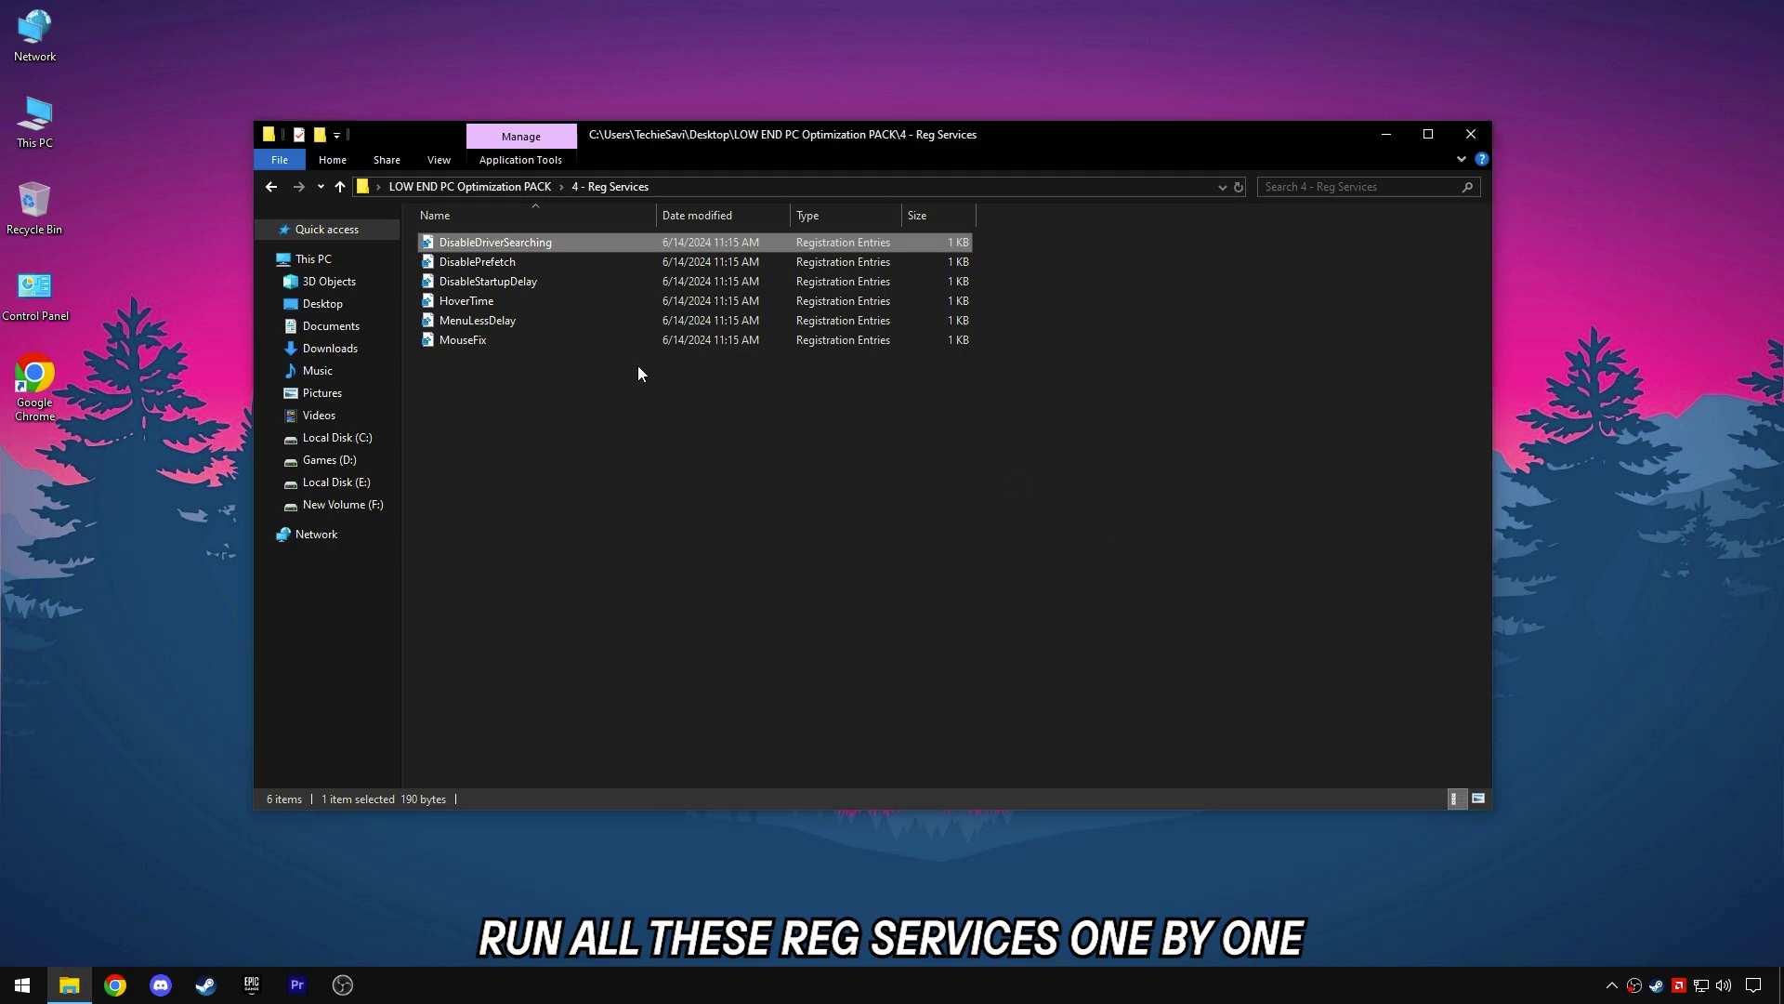
Step: Merge the DisablePrefetch and DisableStartupDelay entries into the registry
double_click(475, 263)
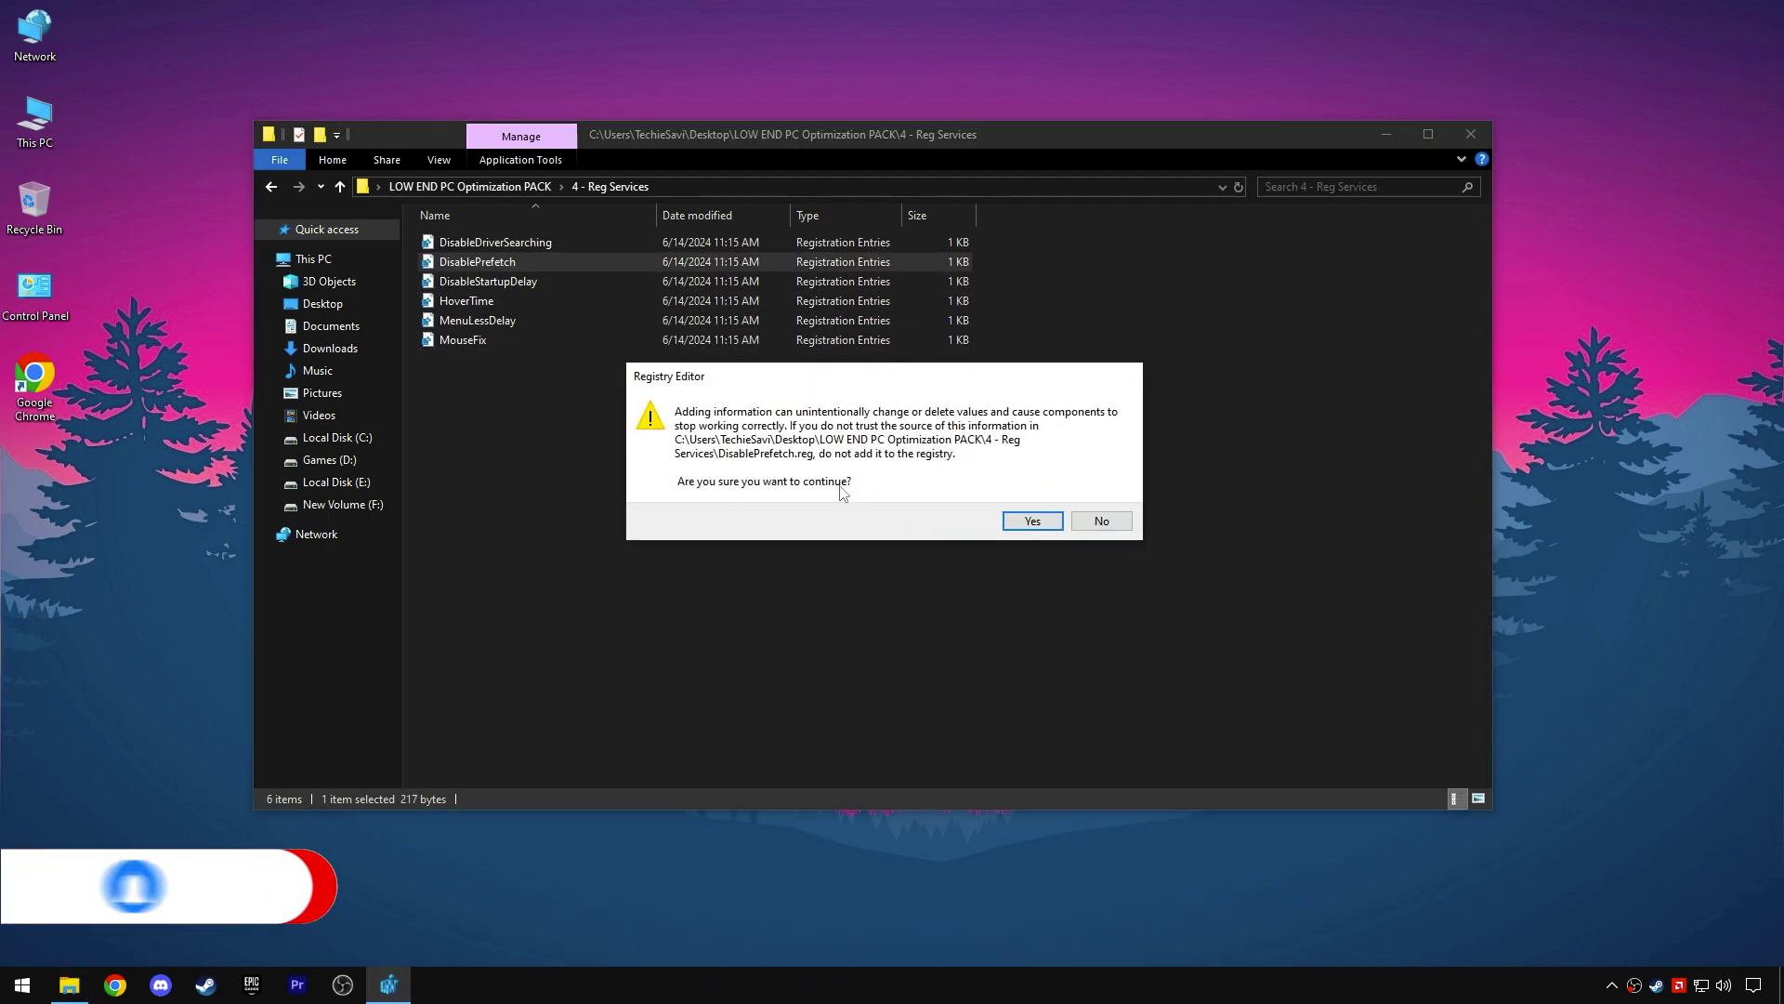
left_click(1031, 520)
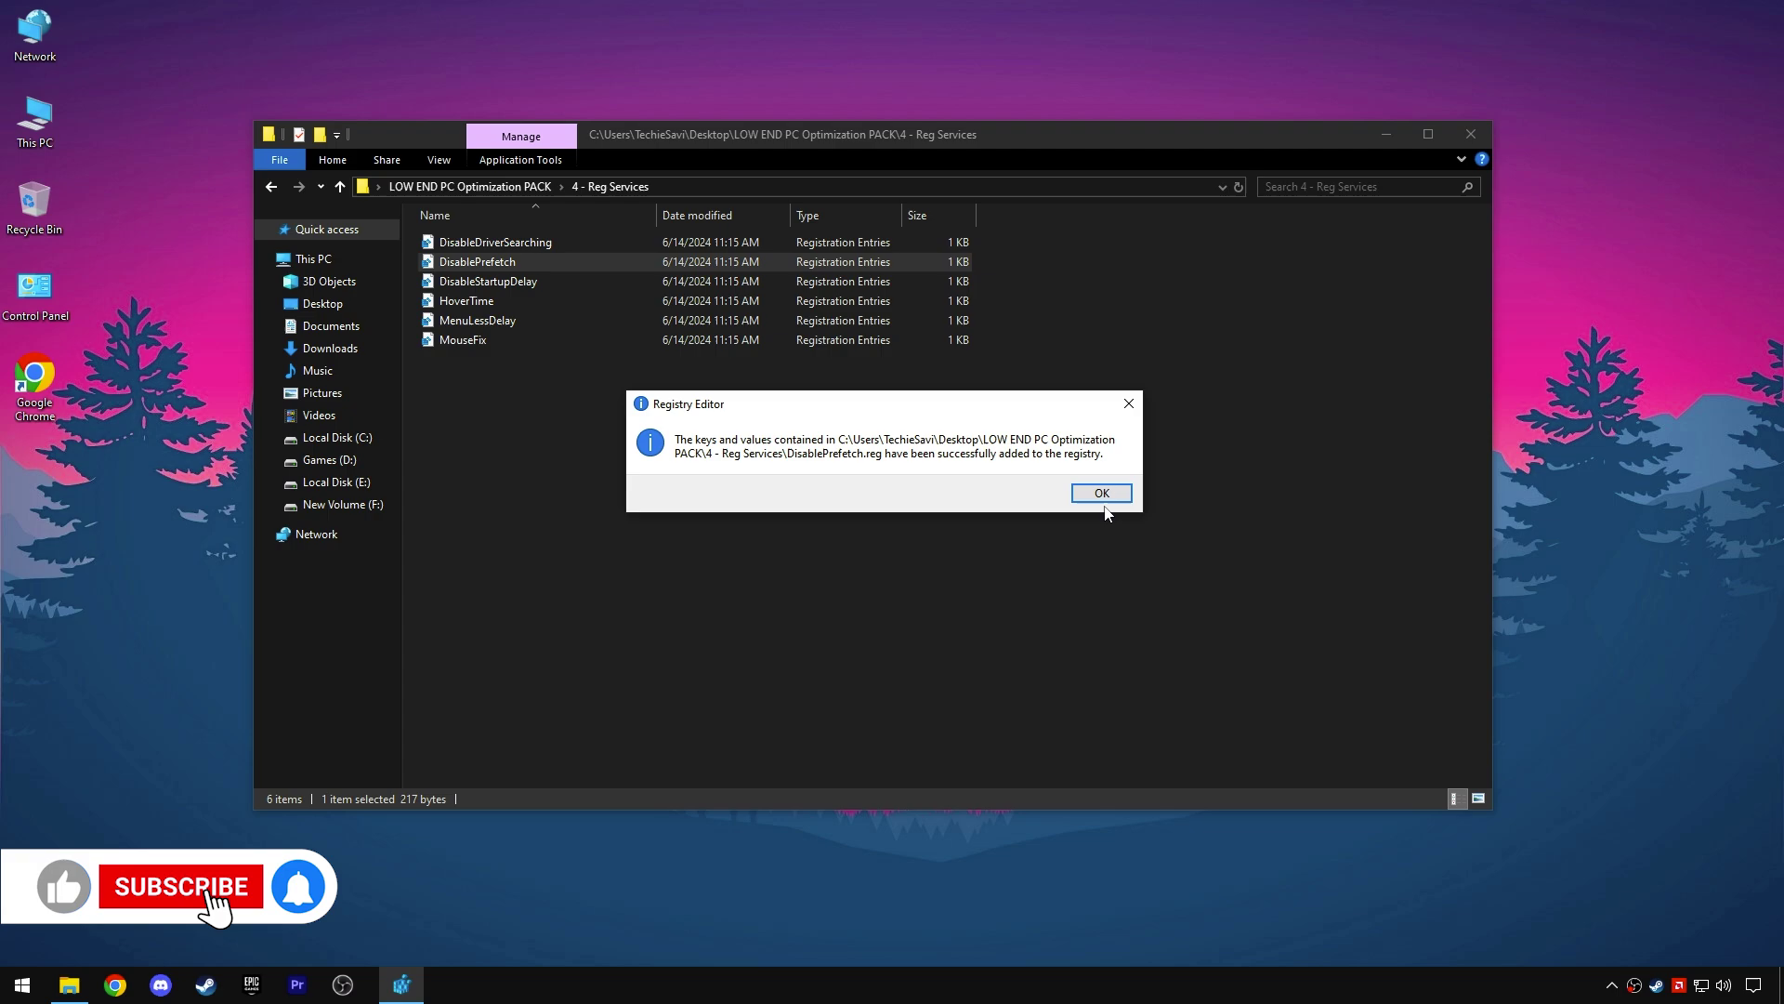
left_click(1101, 493)
double_click(502, 281)
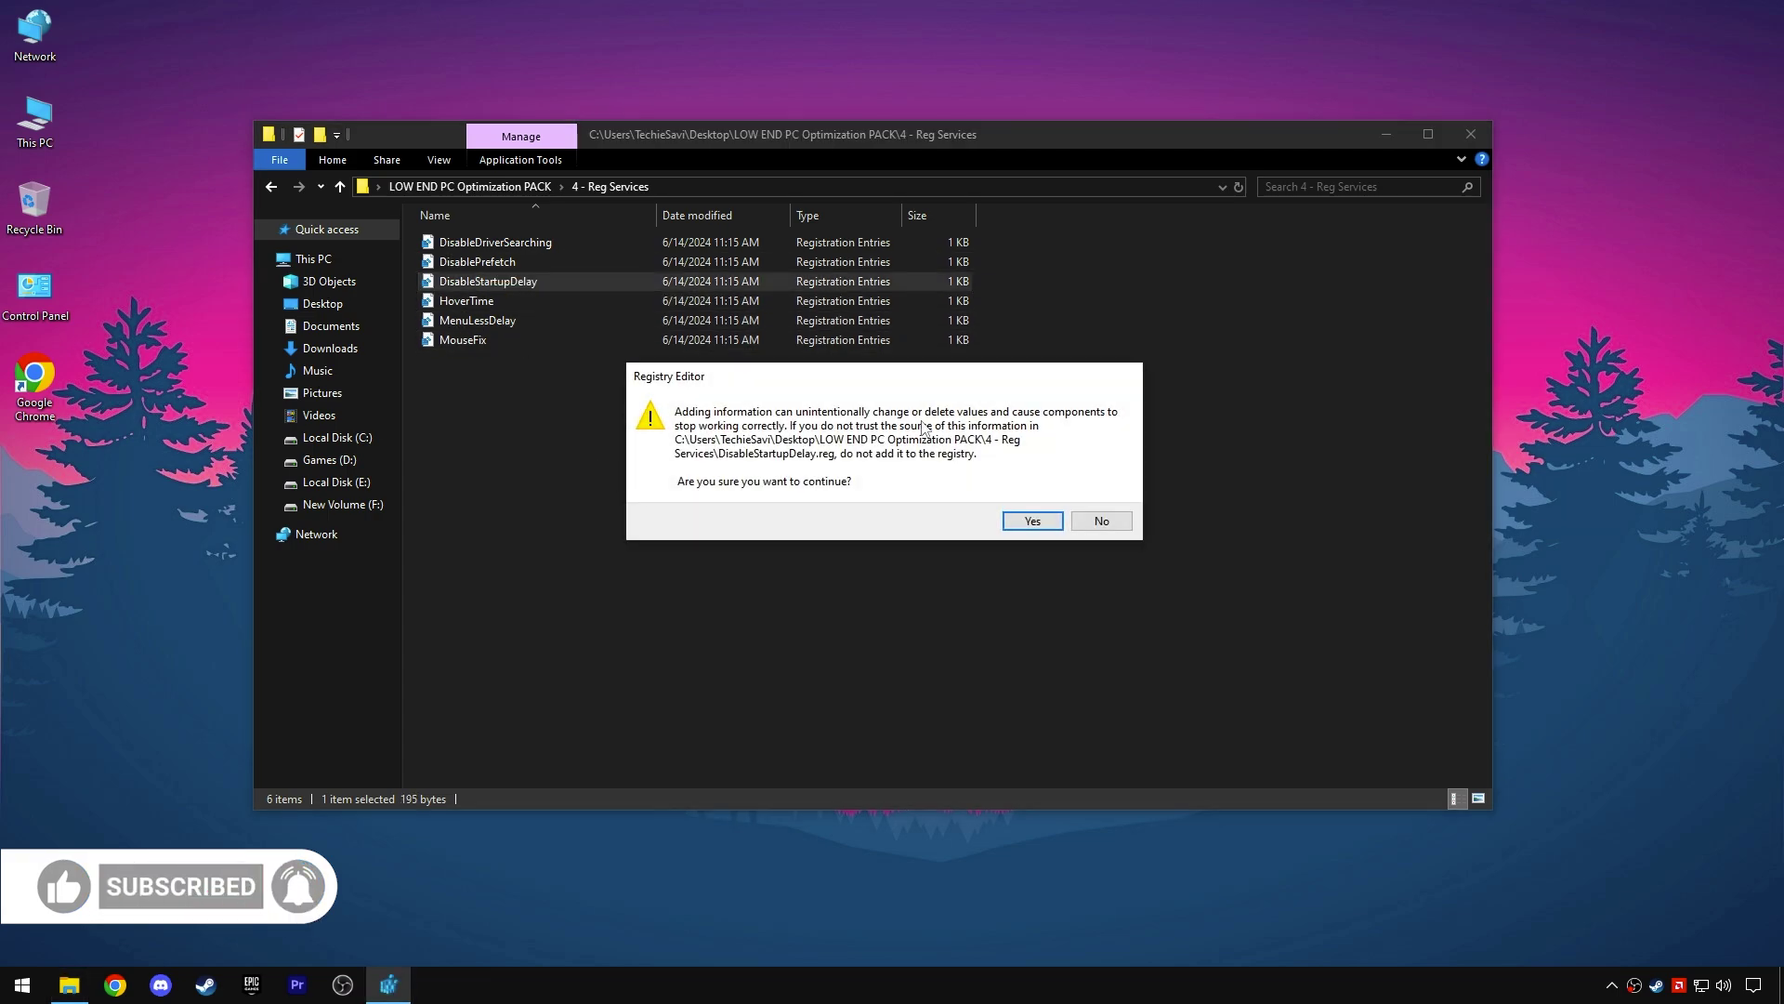
left_click(1032, 520)
left_click(1097, 494)
Step: Merge the HoverTime and MenuLessDelay entries into the registry
double_click(471, 301)
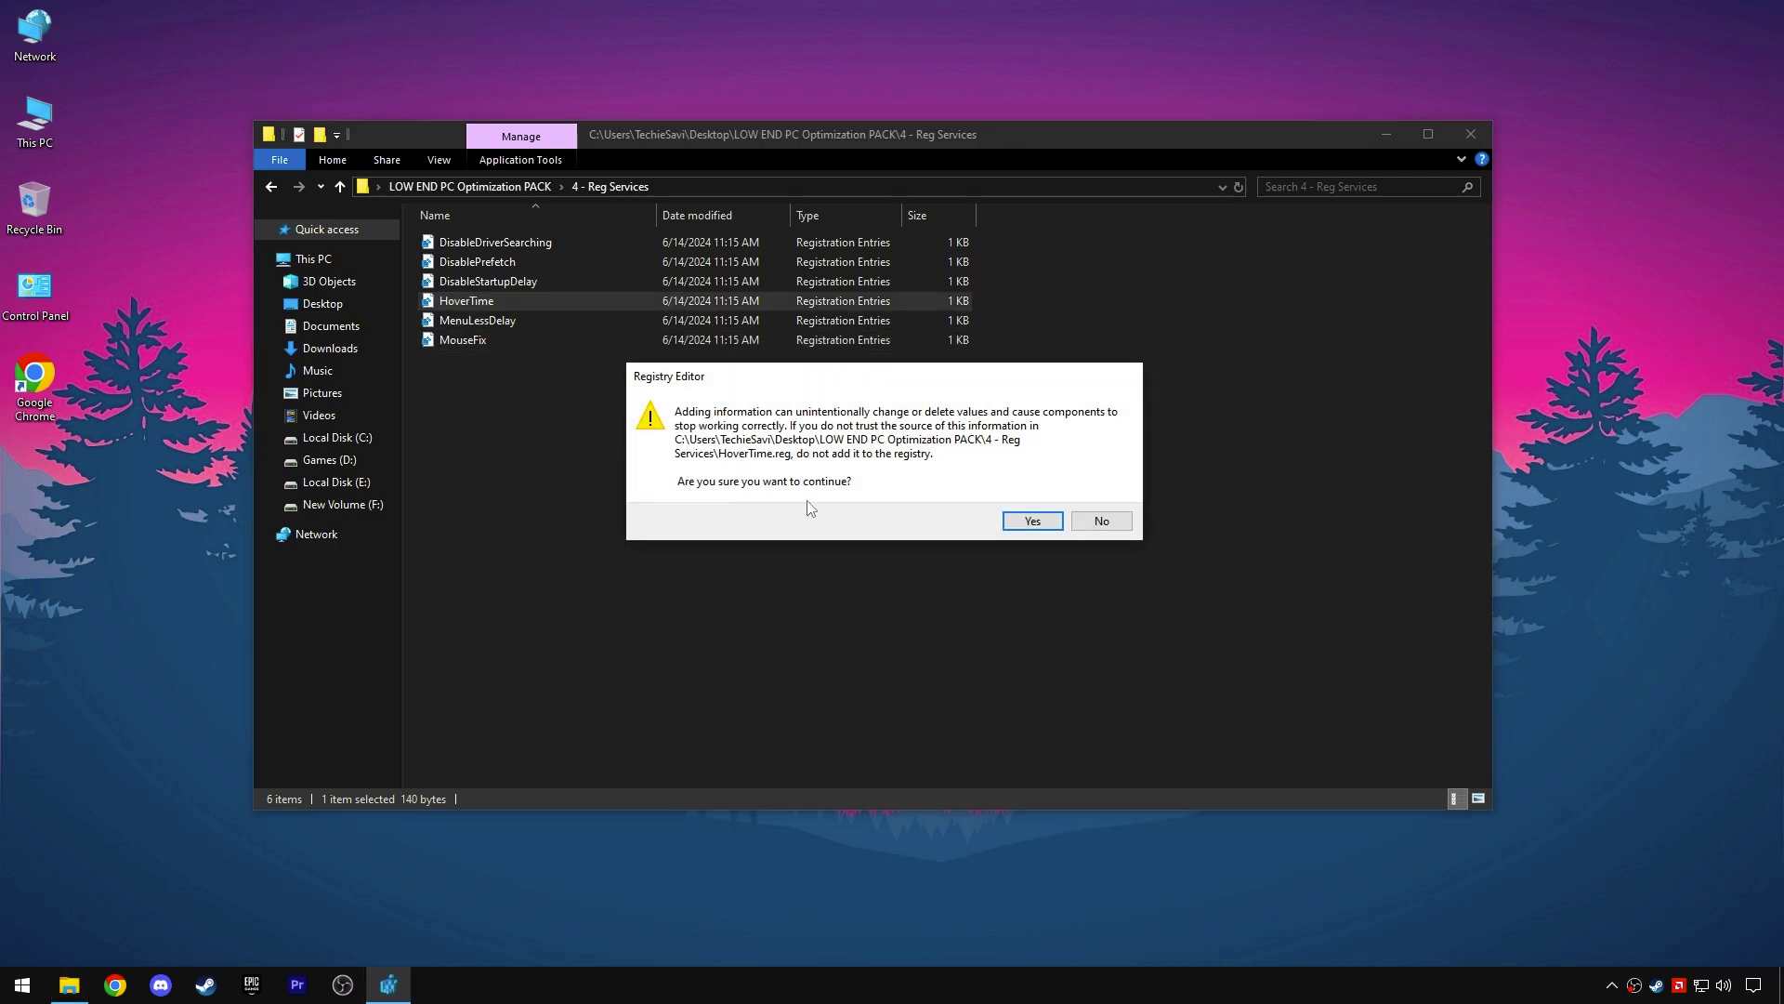
left_click(1033, 520)
left_click(1104, 500)
double_click(502, 322)
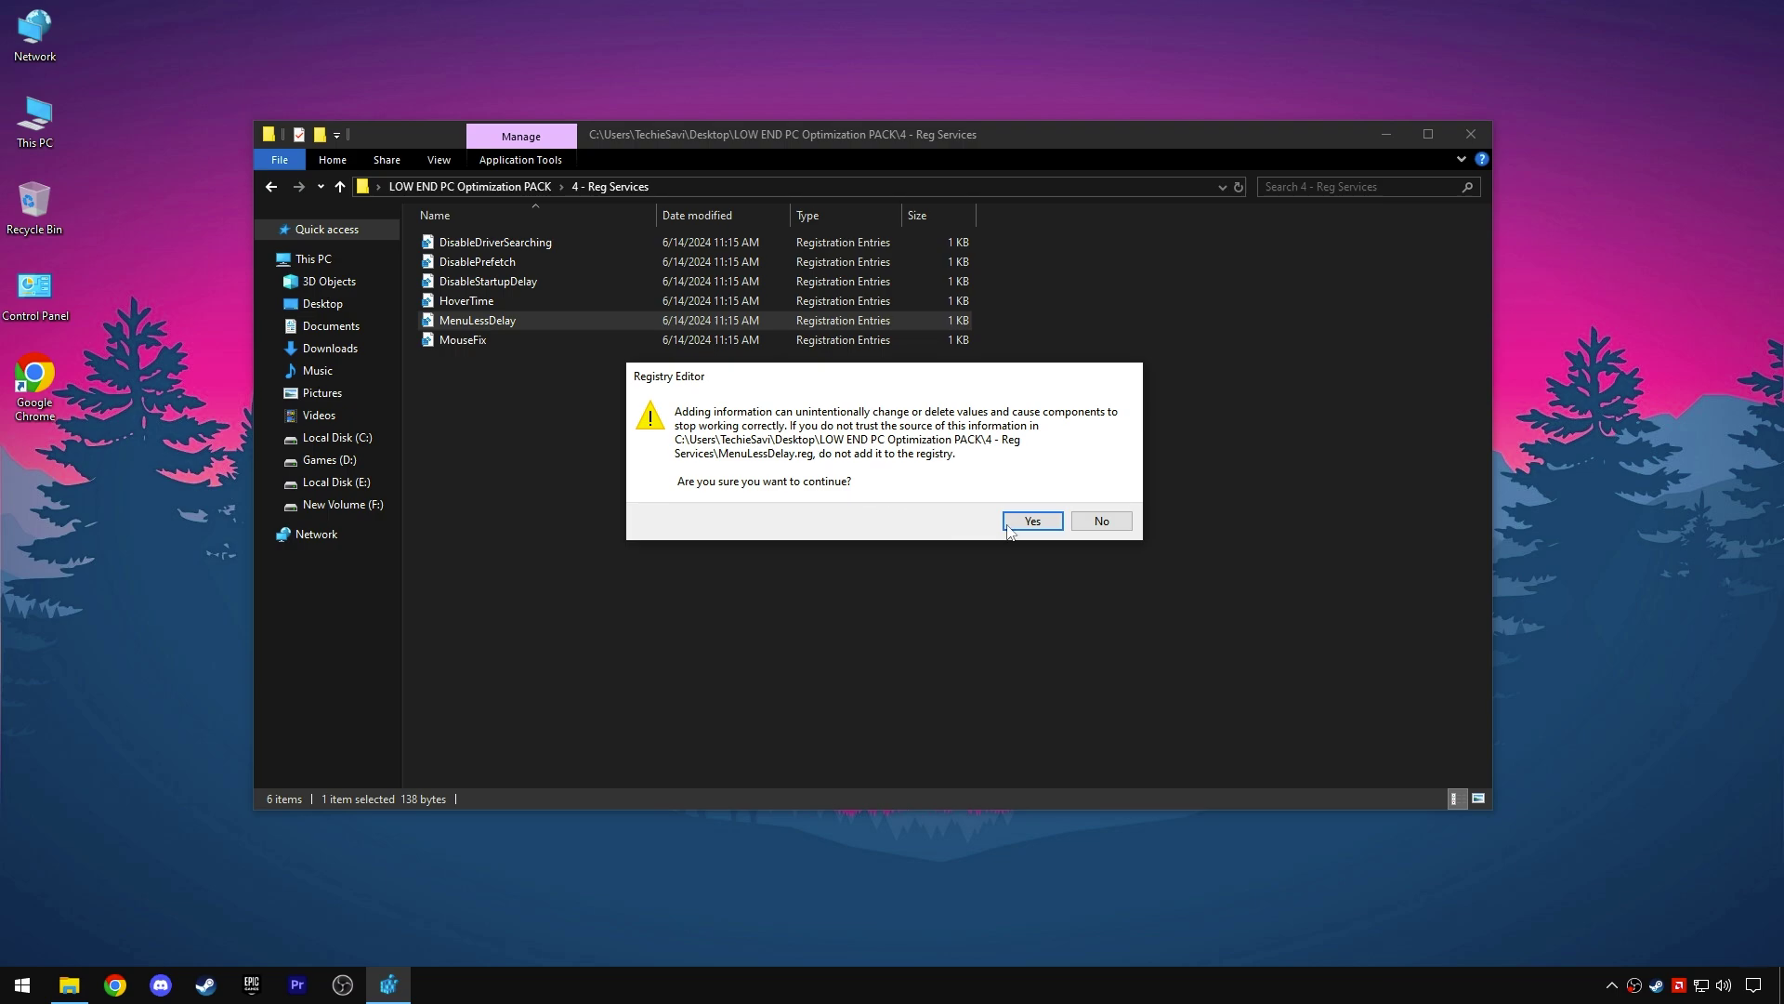
left_click(1010, 526)
left_click(1102, 497)
Step: Merge the MouseFix entry into the registry
double_click(459, 342)
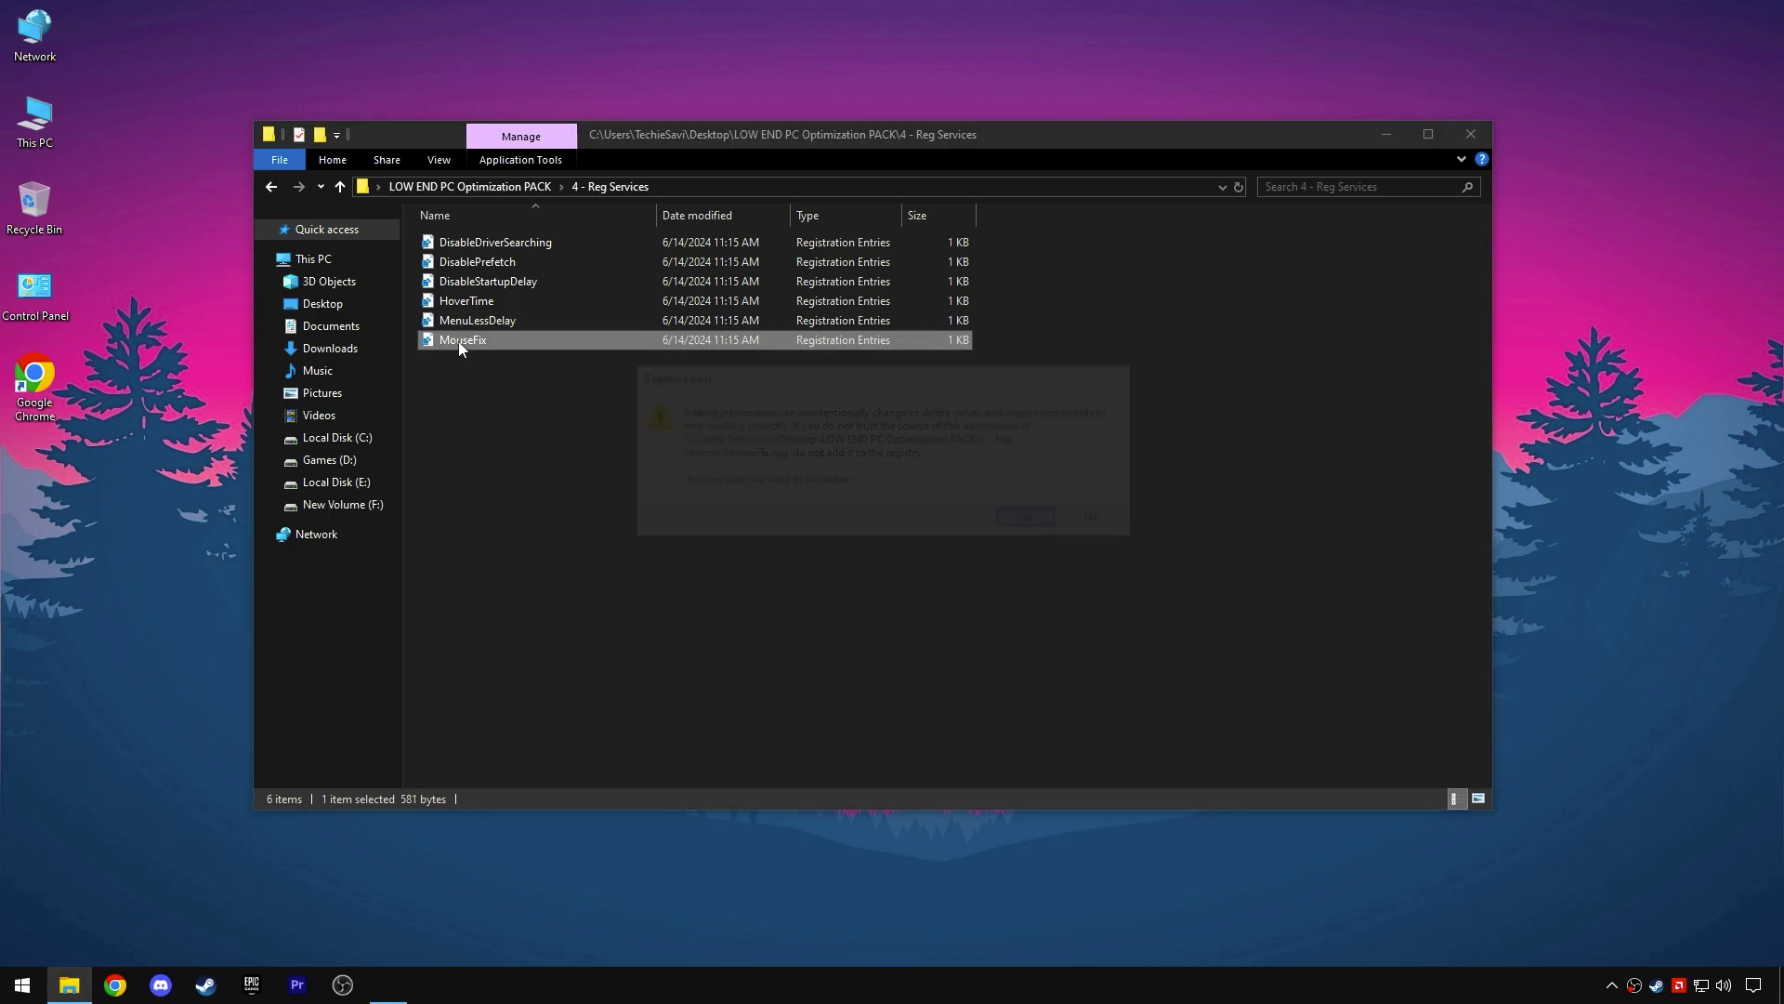
left_click(1008, 525)
left_click(1099, 492)
Step: Open the pack's 5 - Service To Disable folder and look over its registry entries
left_click(495, 189)
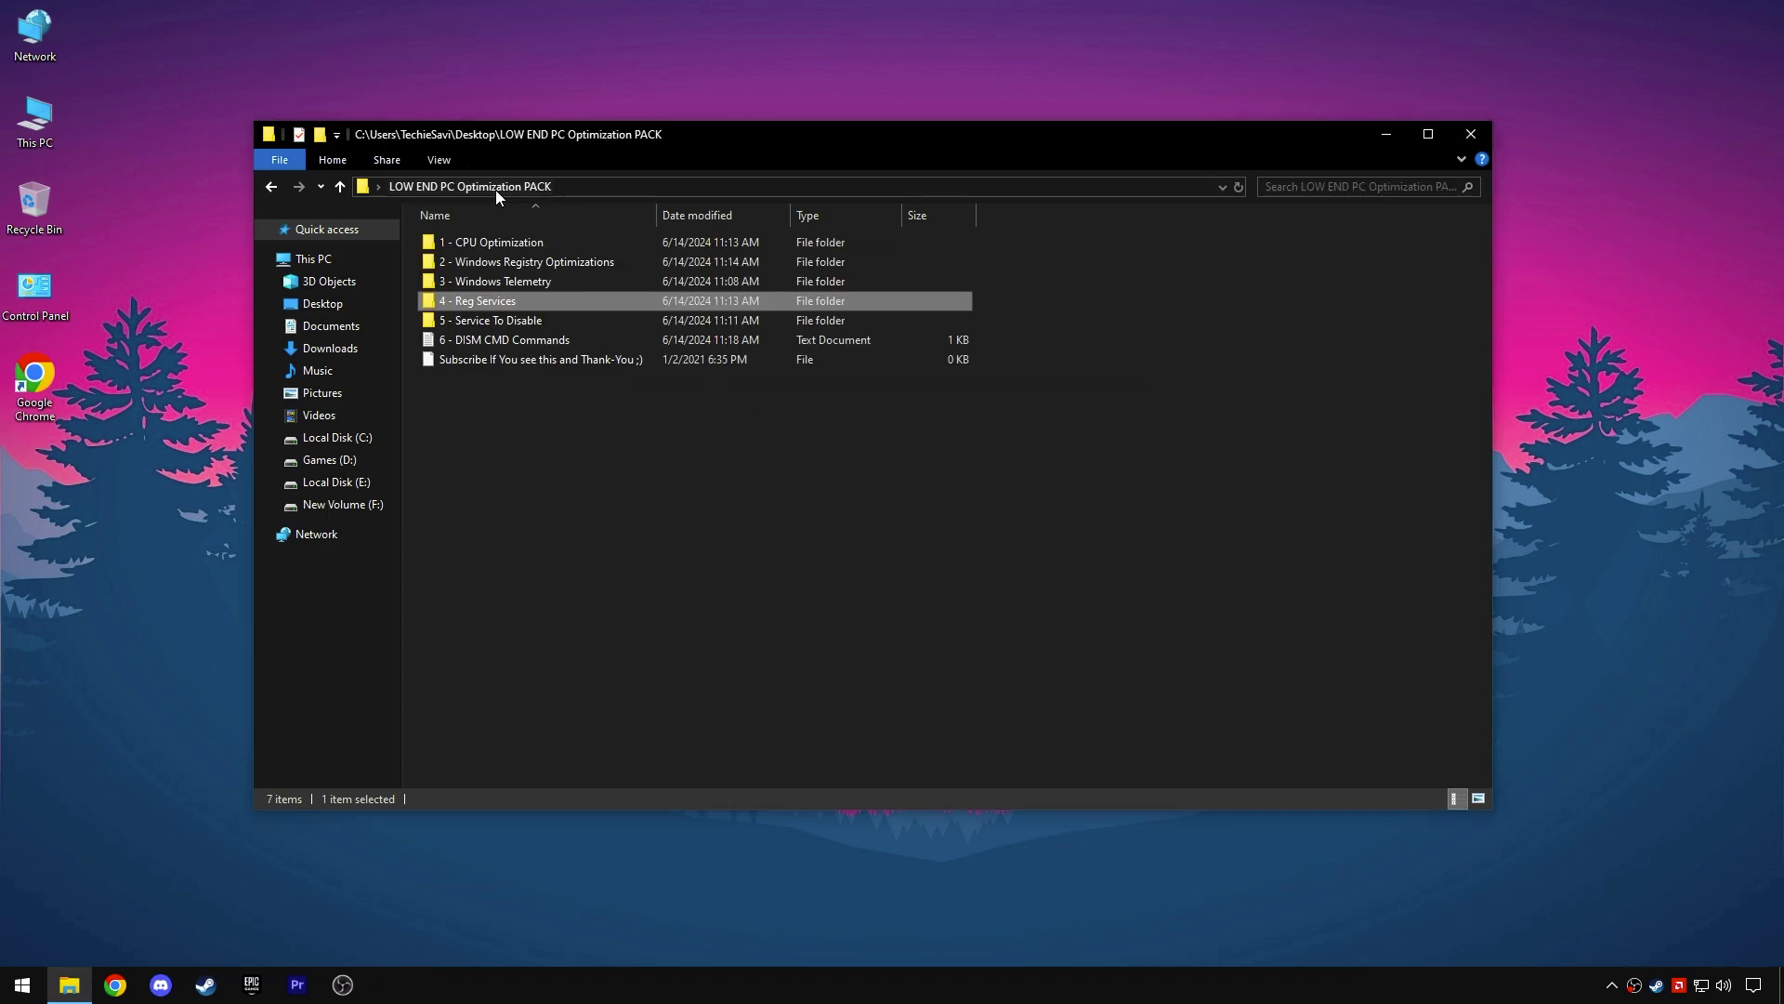
double_click(519, 319)
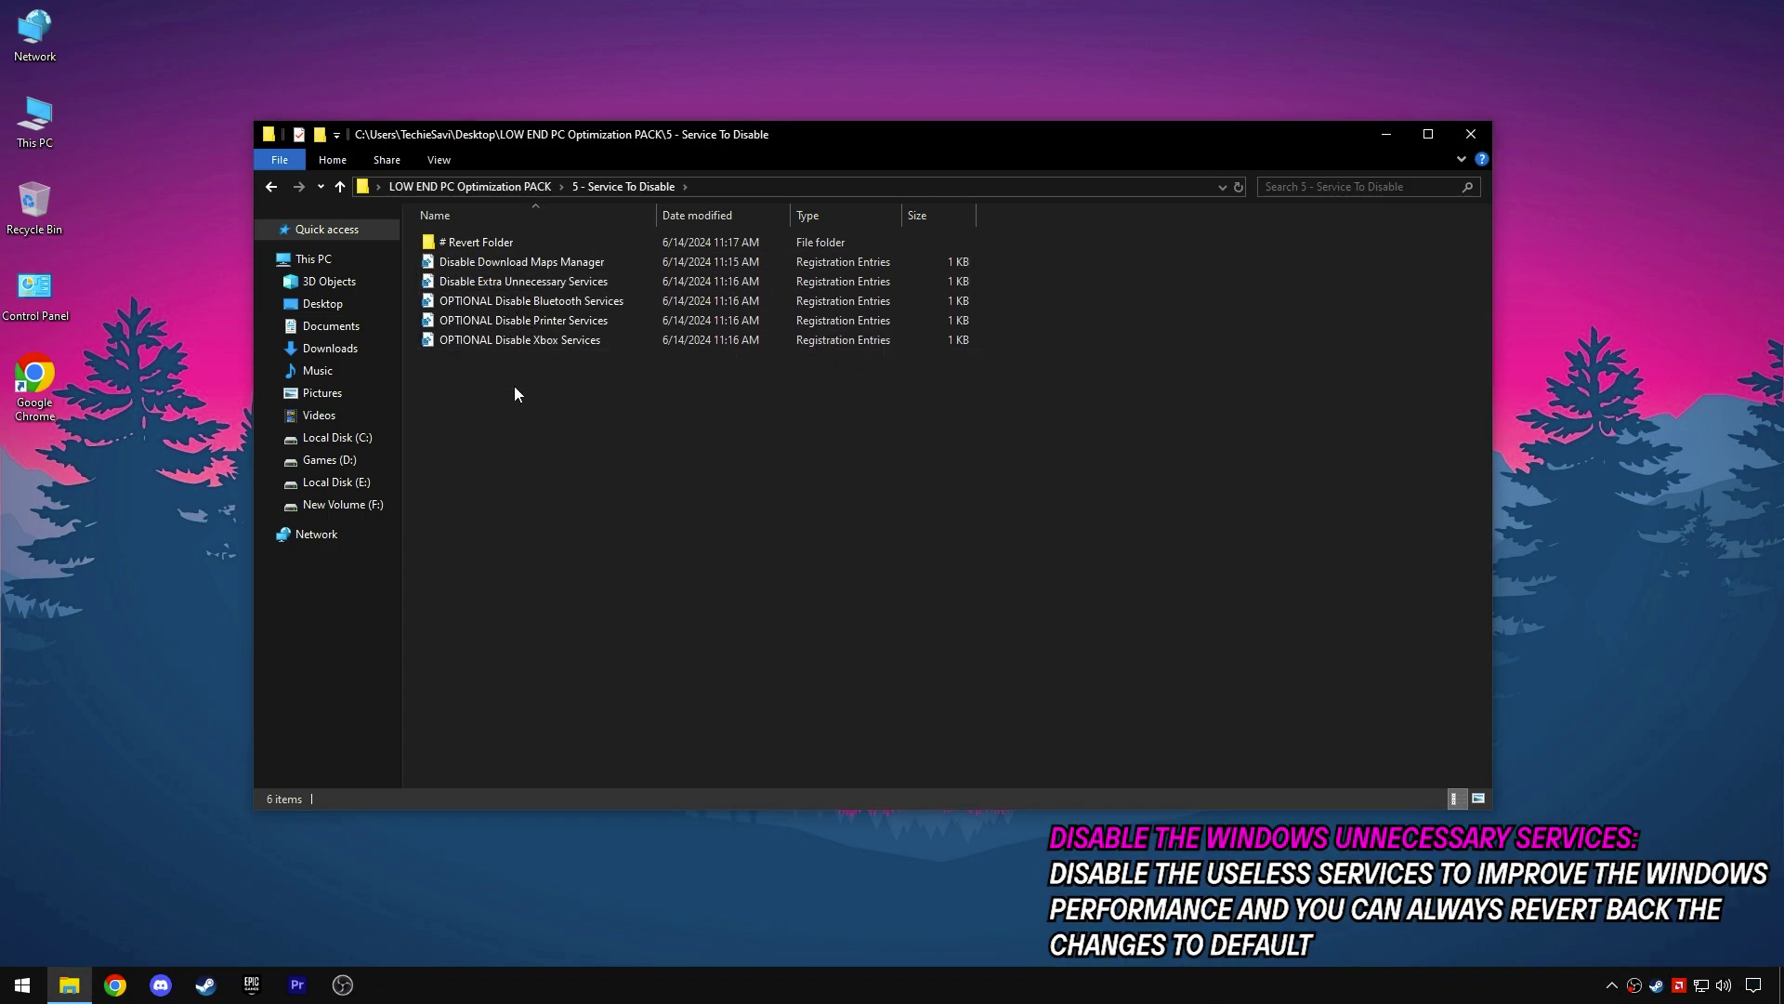
left_click_drag(515, 387, 591, 258)
left_click(567, 403)
Step: Examine the registry entries in the # Revert Folder and return to the 5 - Service To Disable folder
double_click(507, 249)
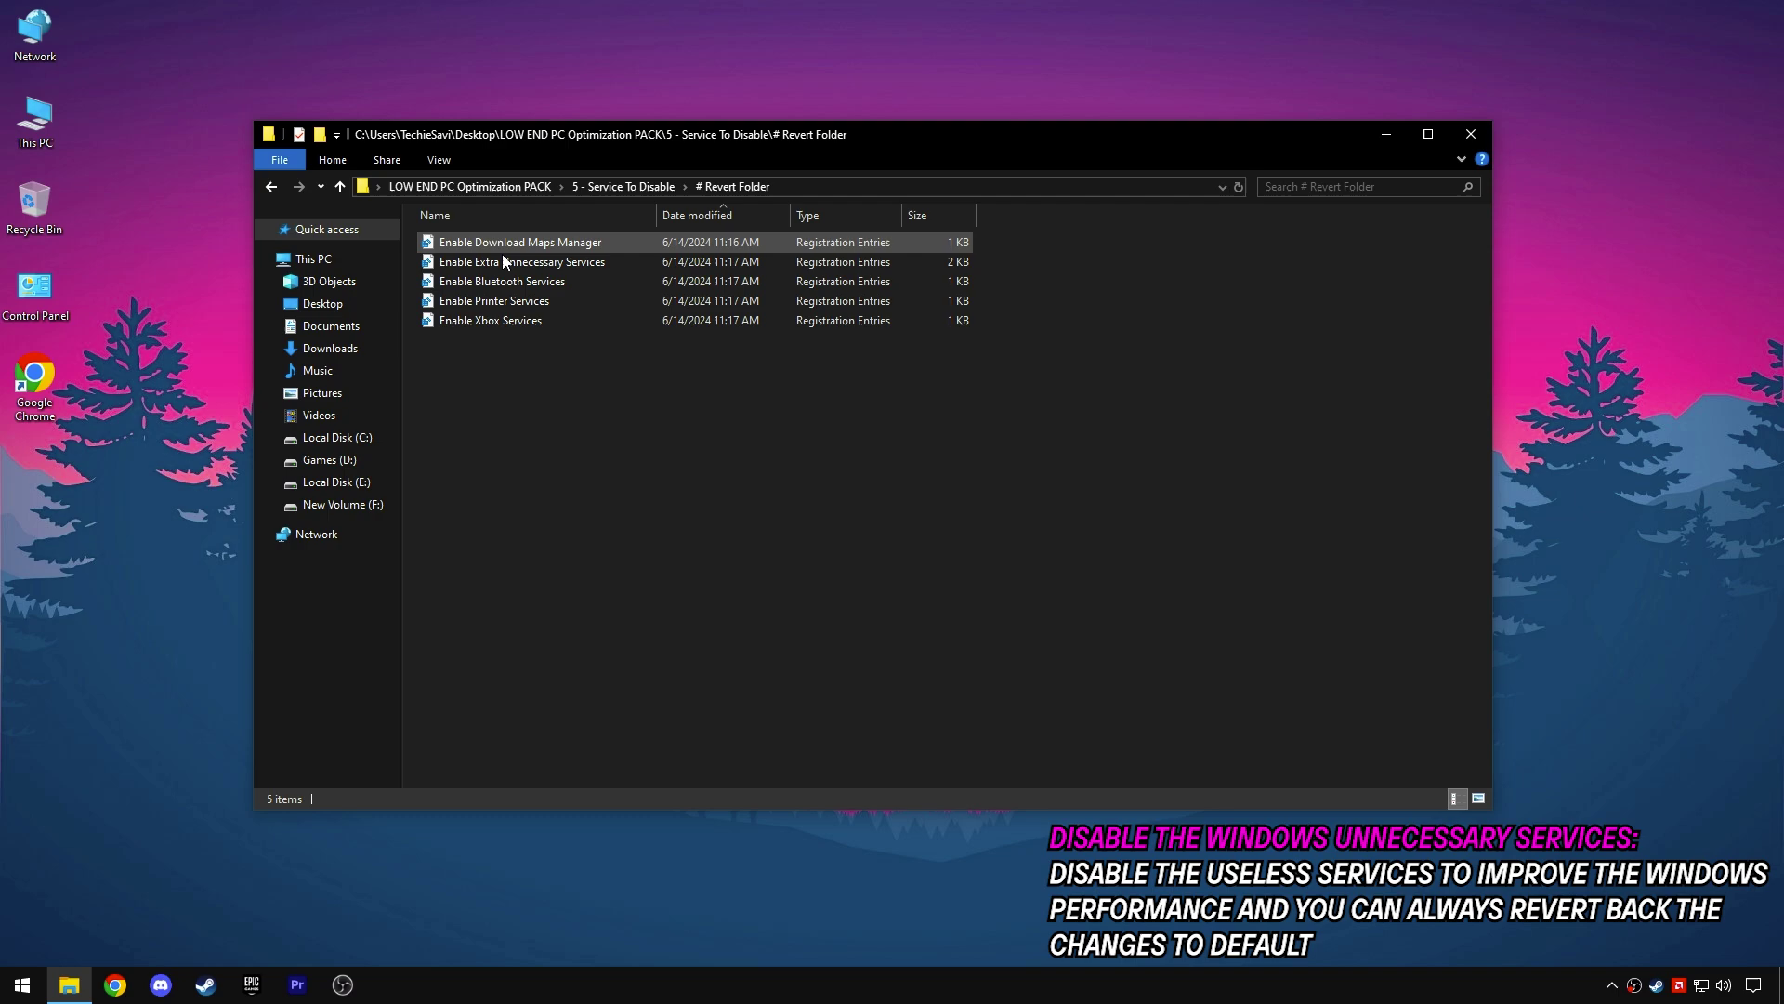
left_click_drag(549, 404, 604, 237)
left_click(610, 355)
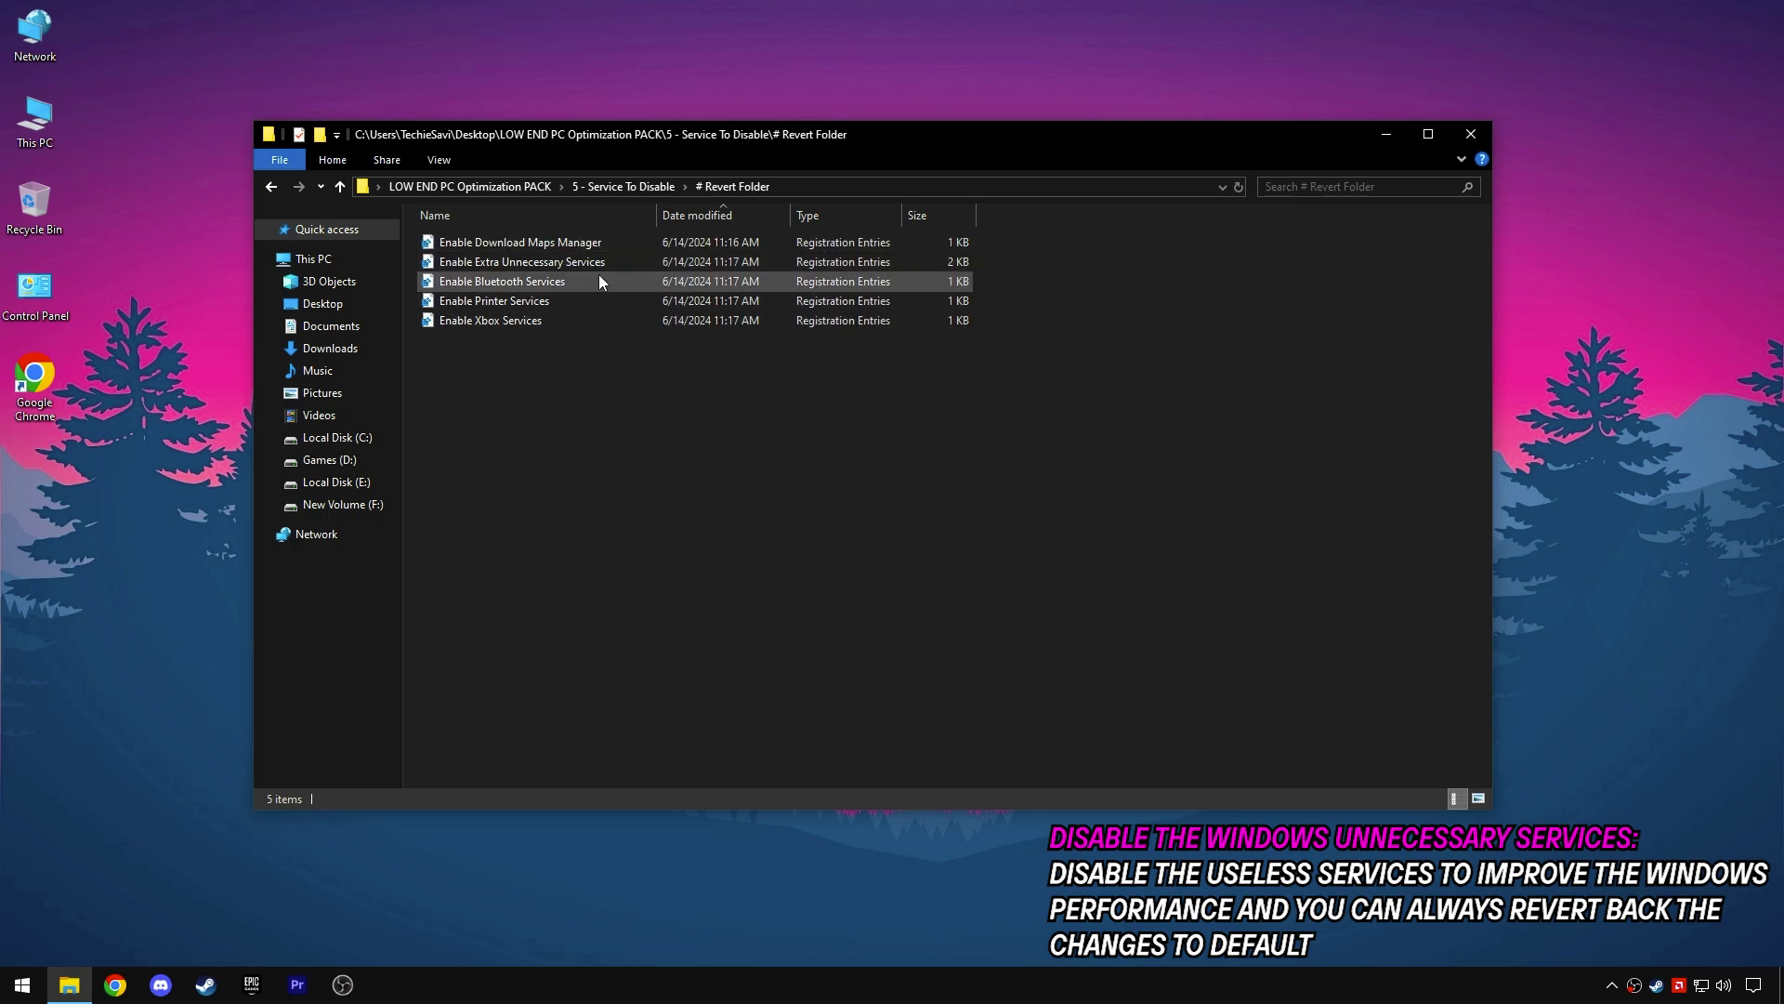
left_click(622, 186)
Step: Merge Disable Download Maps Manager and Disable Extra Unnecessary Services into the registry
double_click(520, 260)
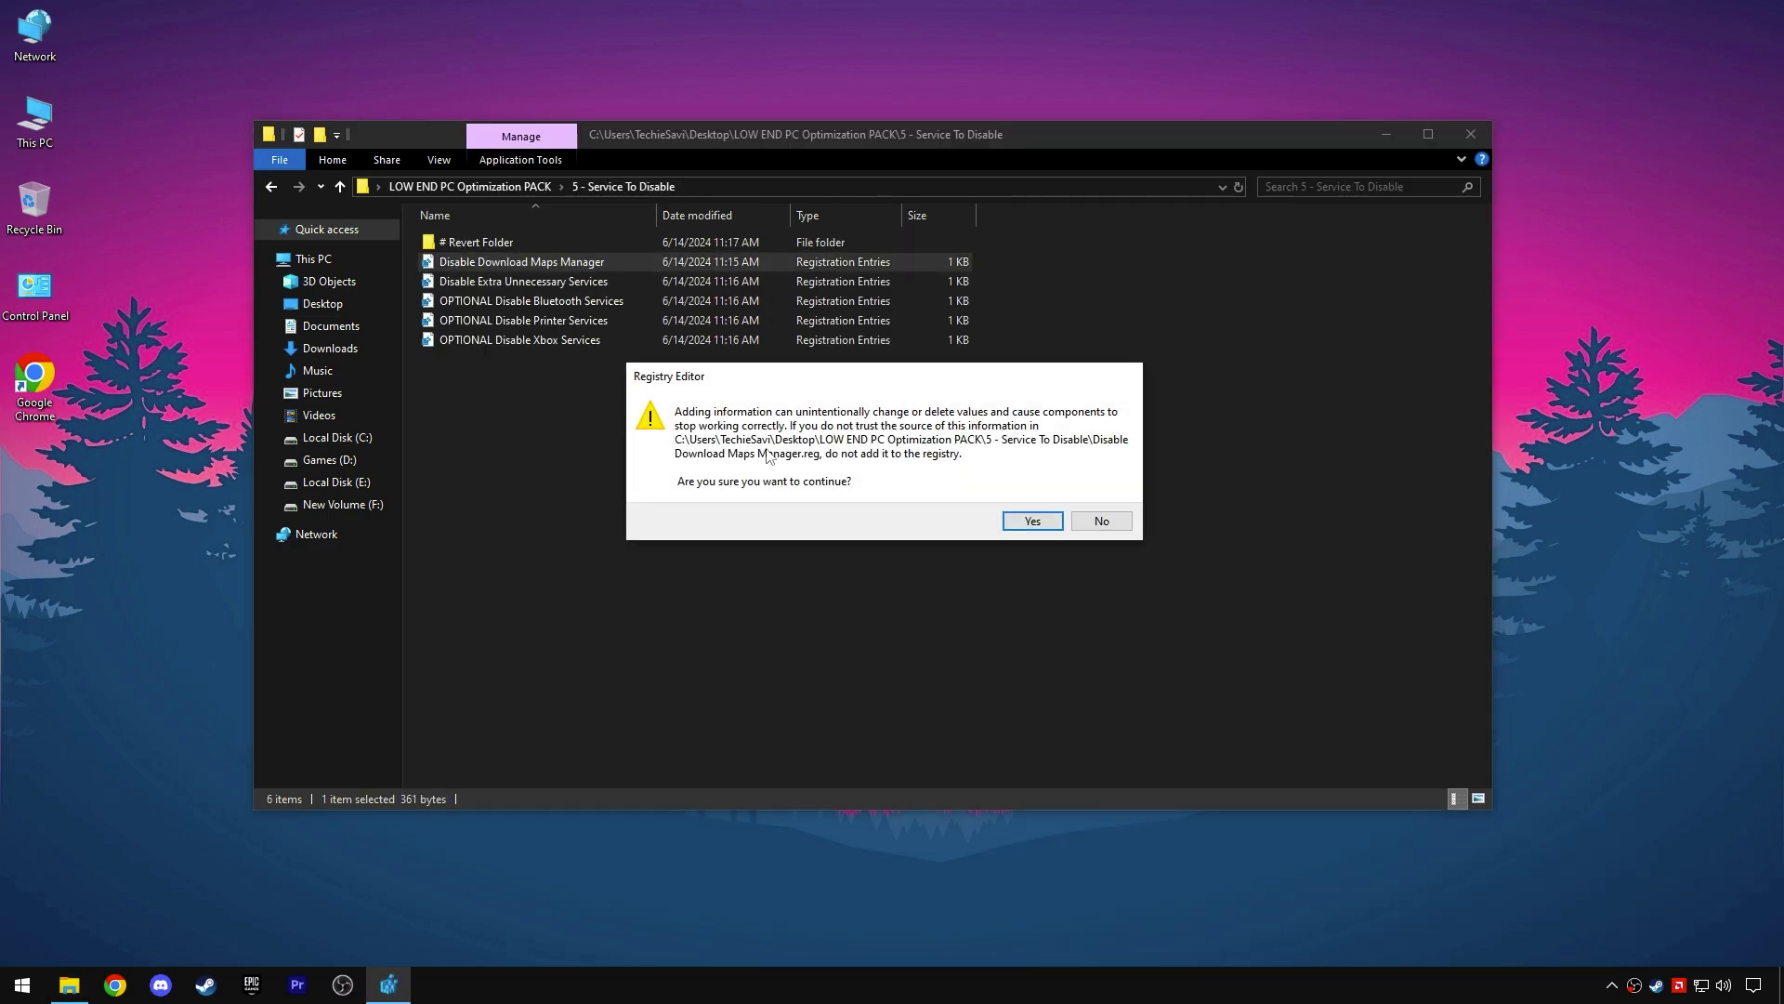
left_click(1031, 522)
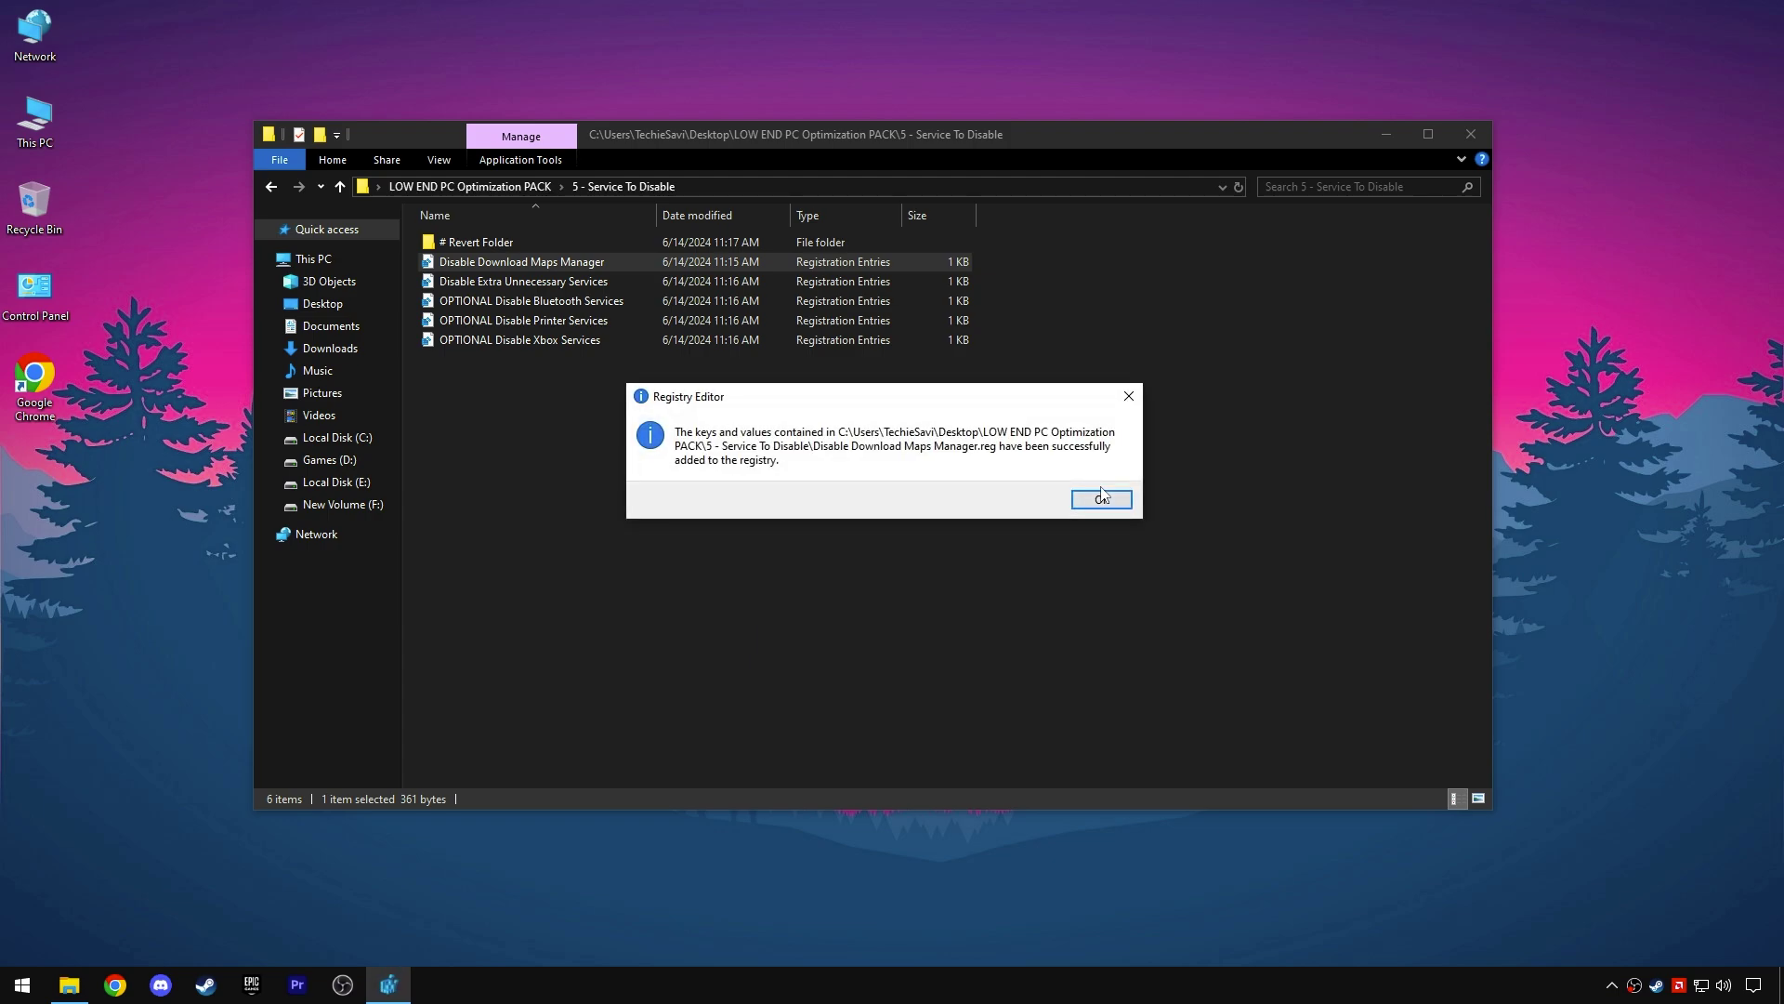
left_click(1078, 495)
left_click(559, 281)
double_click(561, 281)
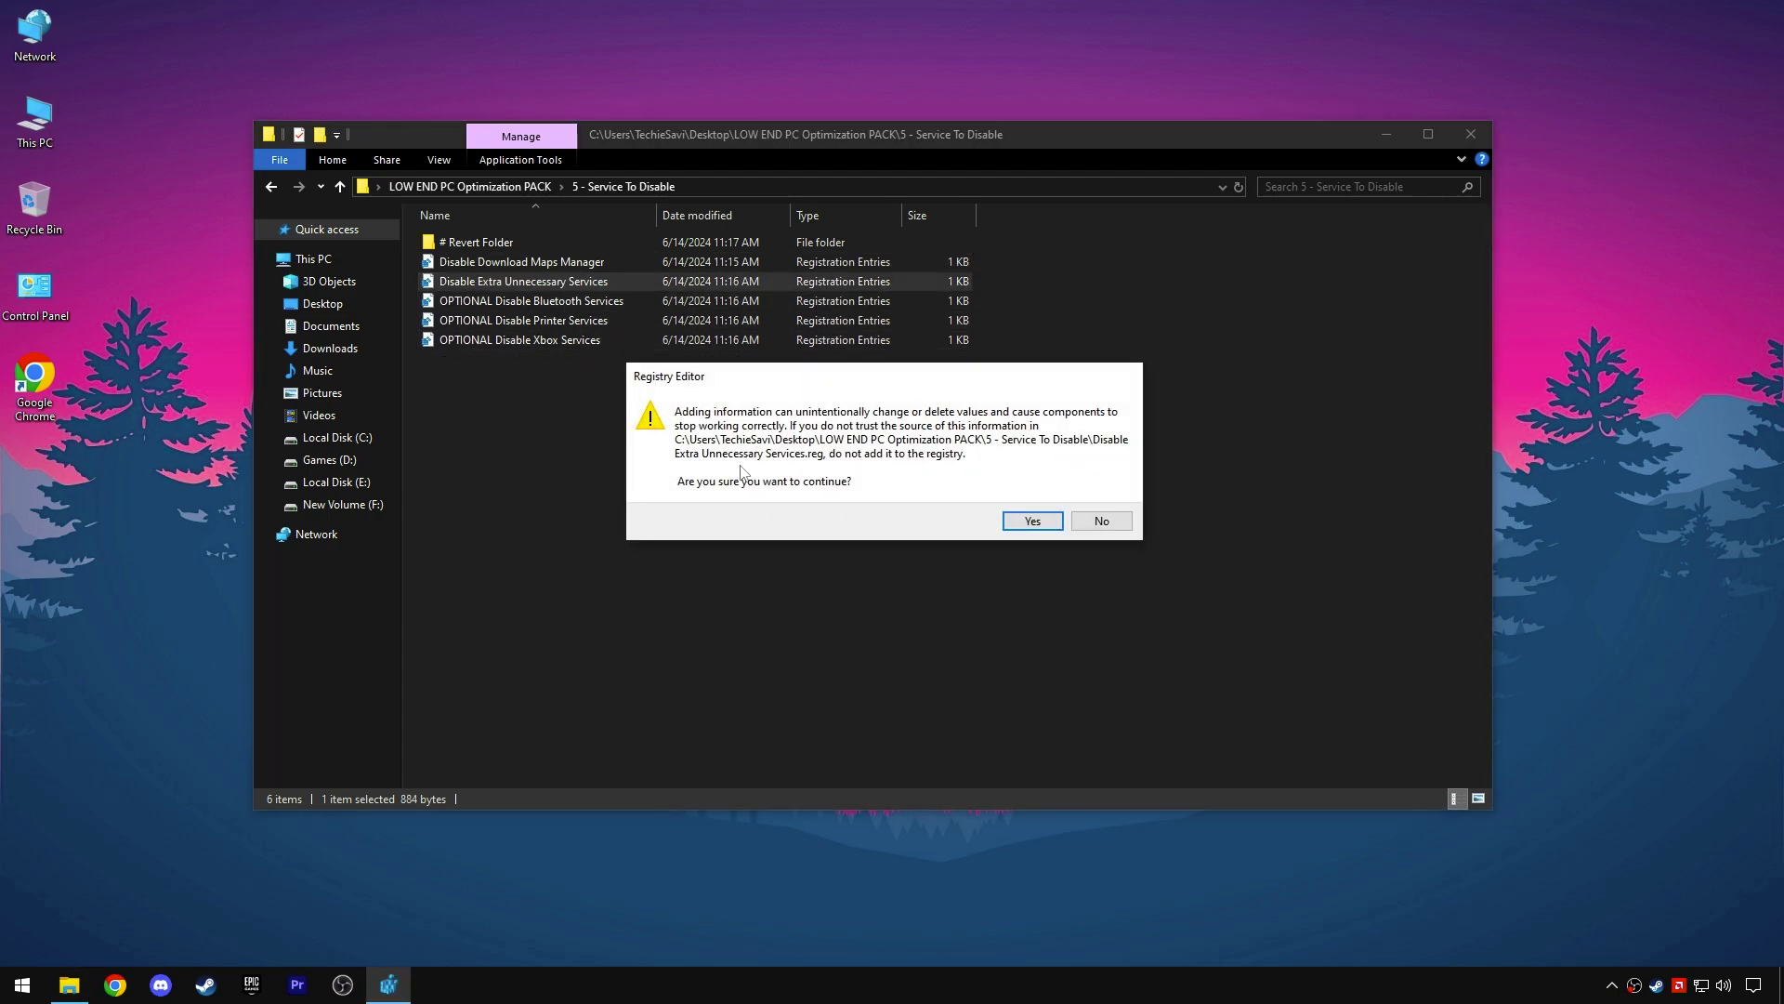
left_click(1032, 520)
left_click(1100, 497)
Step: Look over the optional Bluetooth, Printer and Xbox service entries and their counterparts in the # Revert Folder
left_click(487, 299)
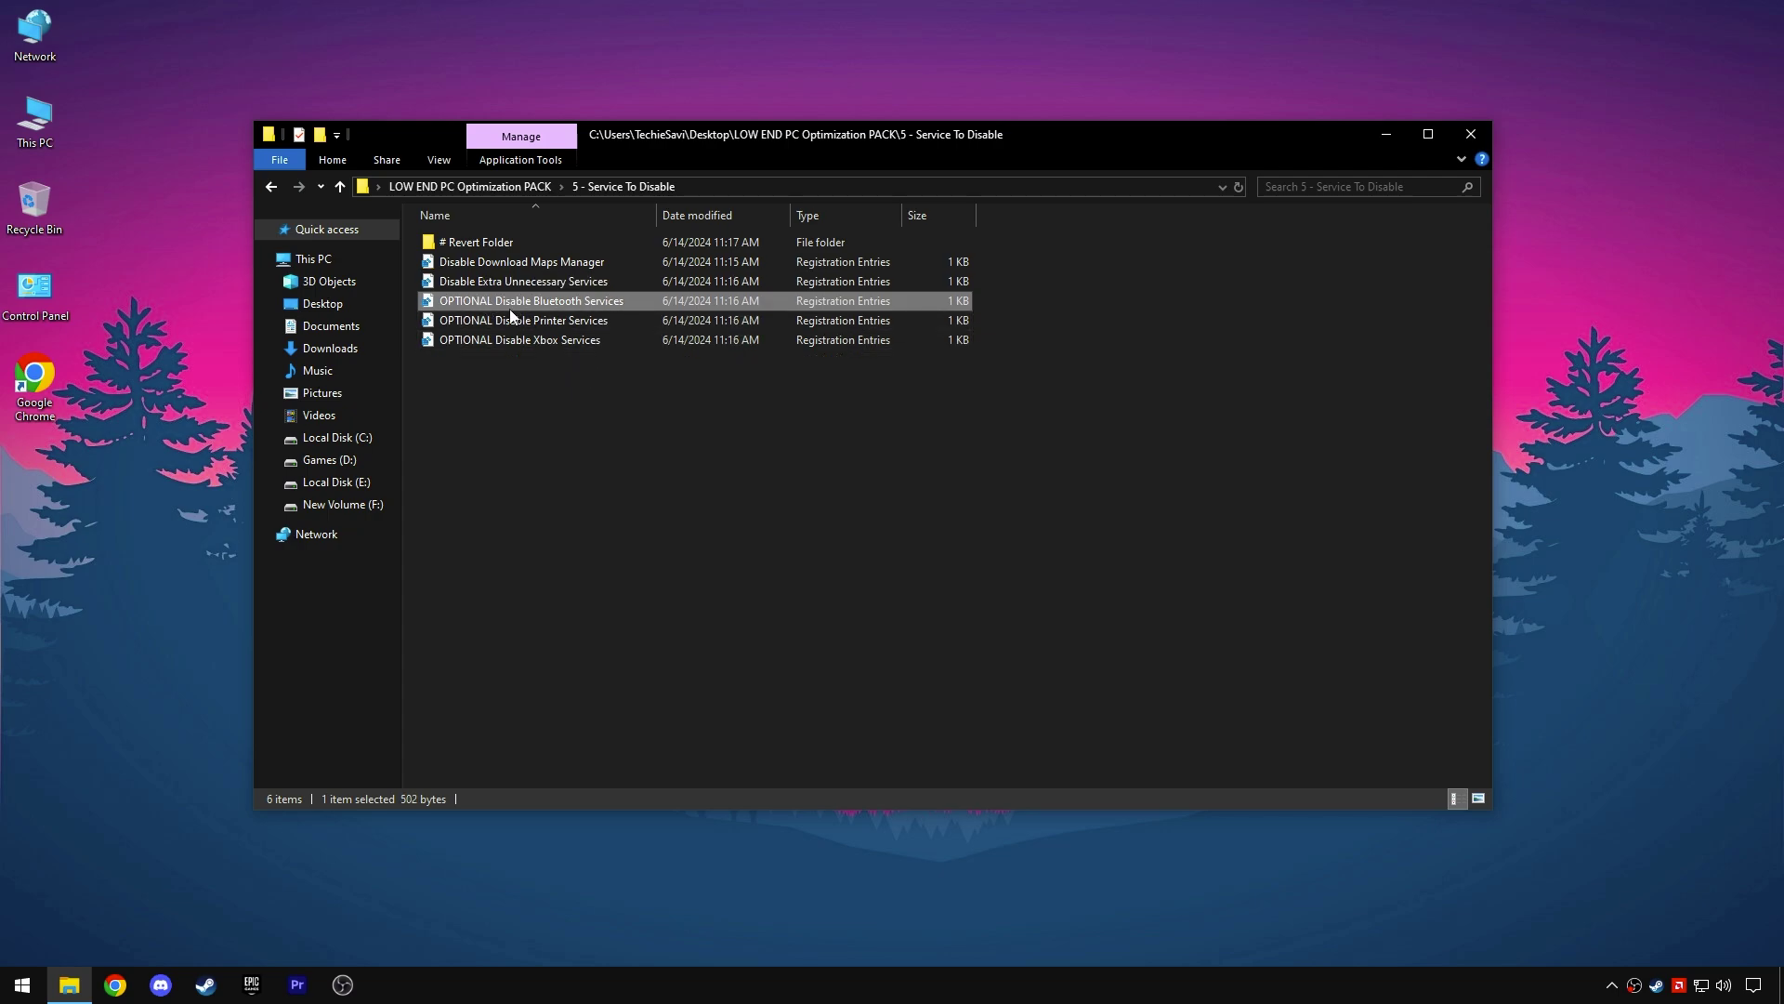
left_click(520, 321)
left_click(553, 340)
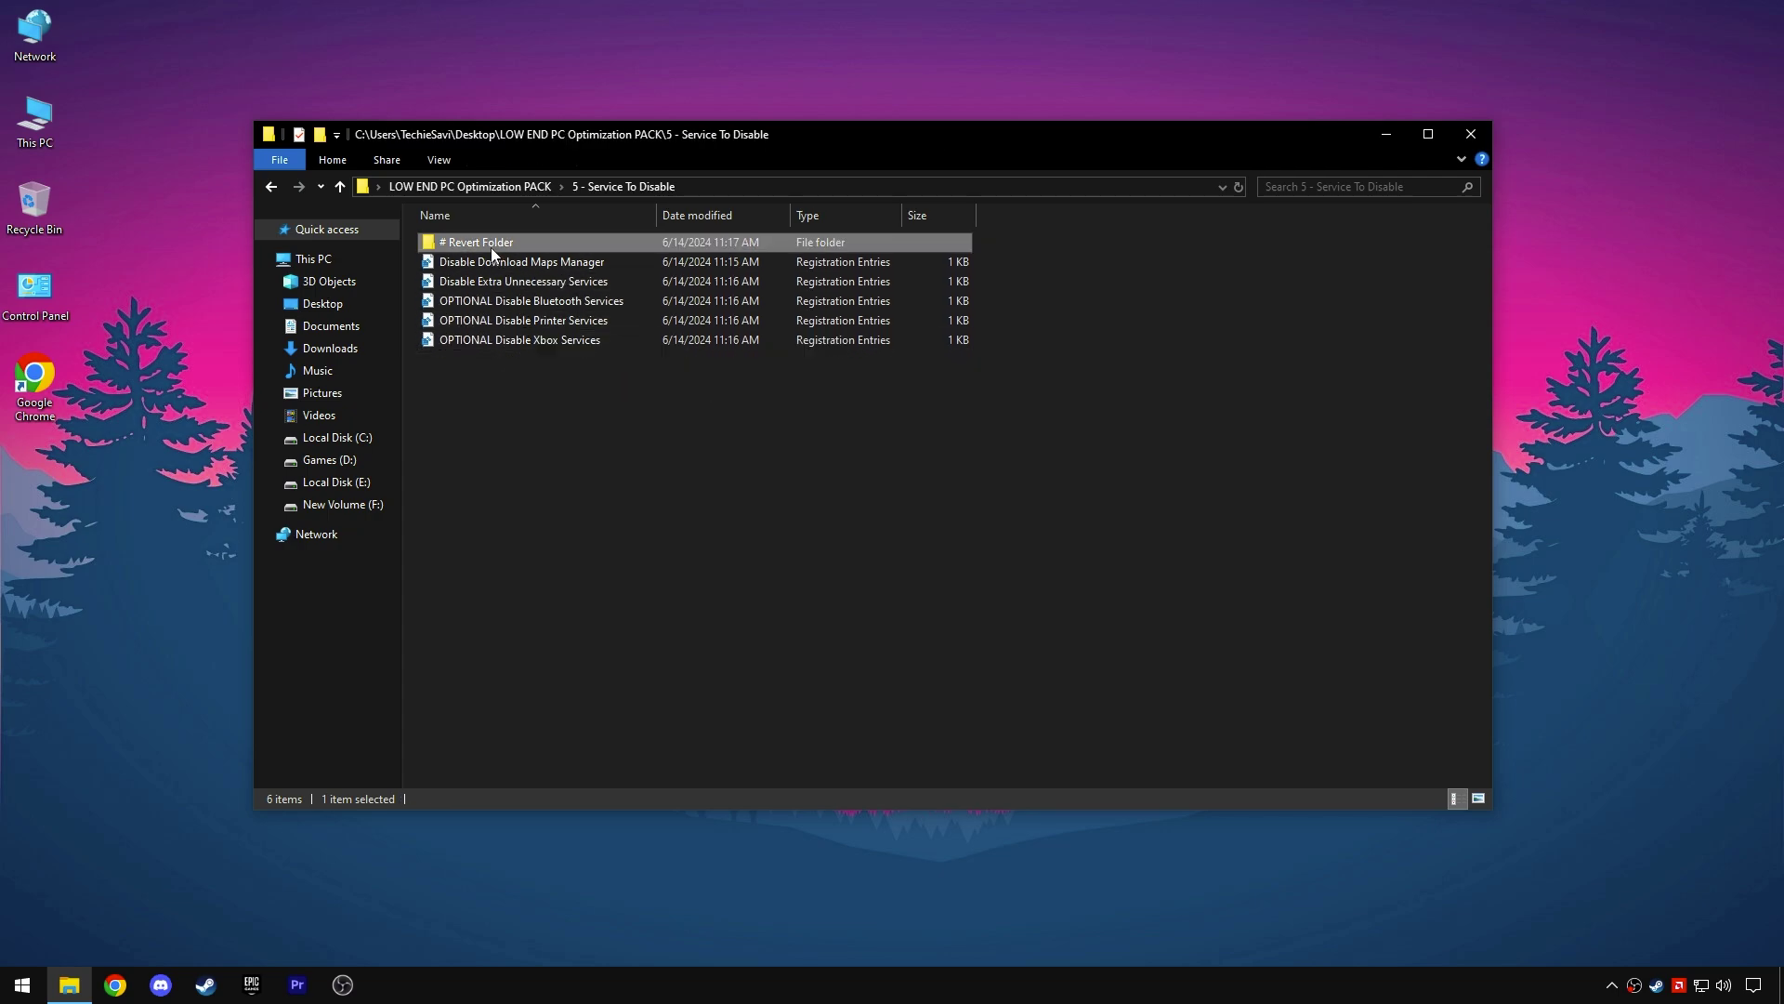
double_click(539, 243)
left_click(523, 282)
left_click(527, 320)
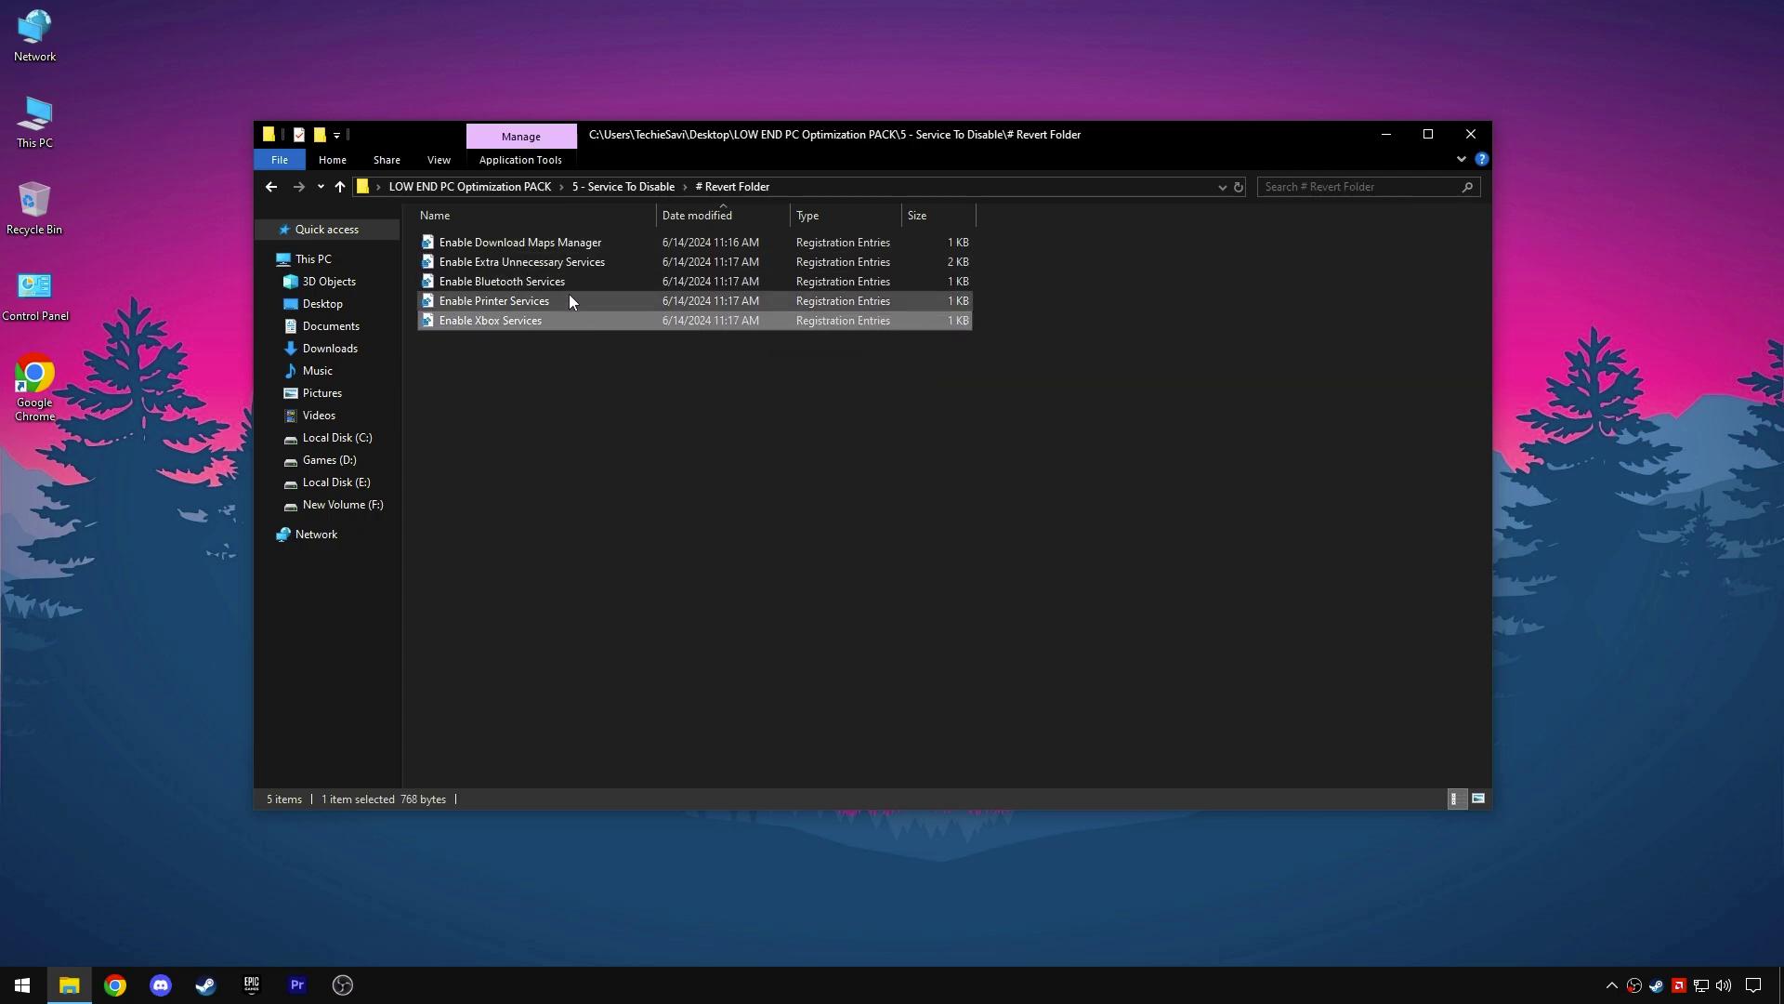
left_click(604, 188)
Step: Open the 6 - DISM CMD Commands text file from the LOW END PC Optimization PACK folder
left_click(502, 189)
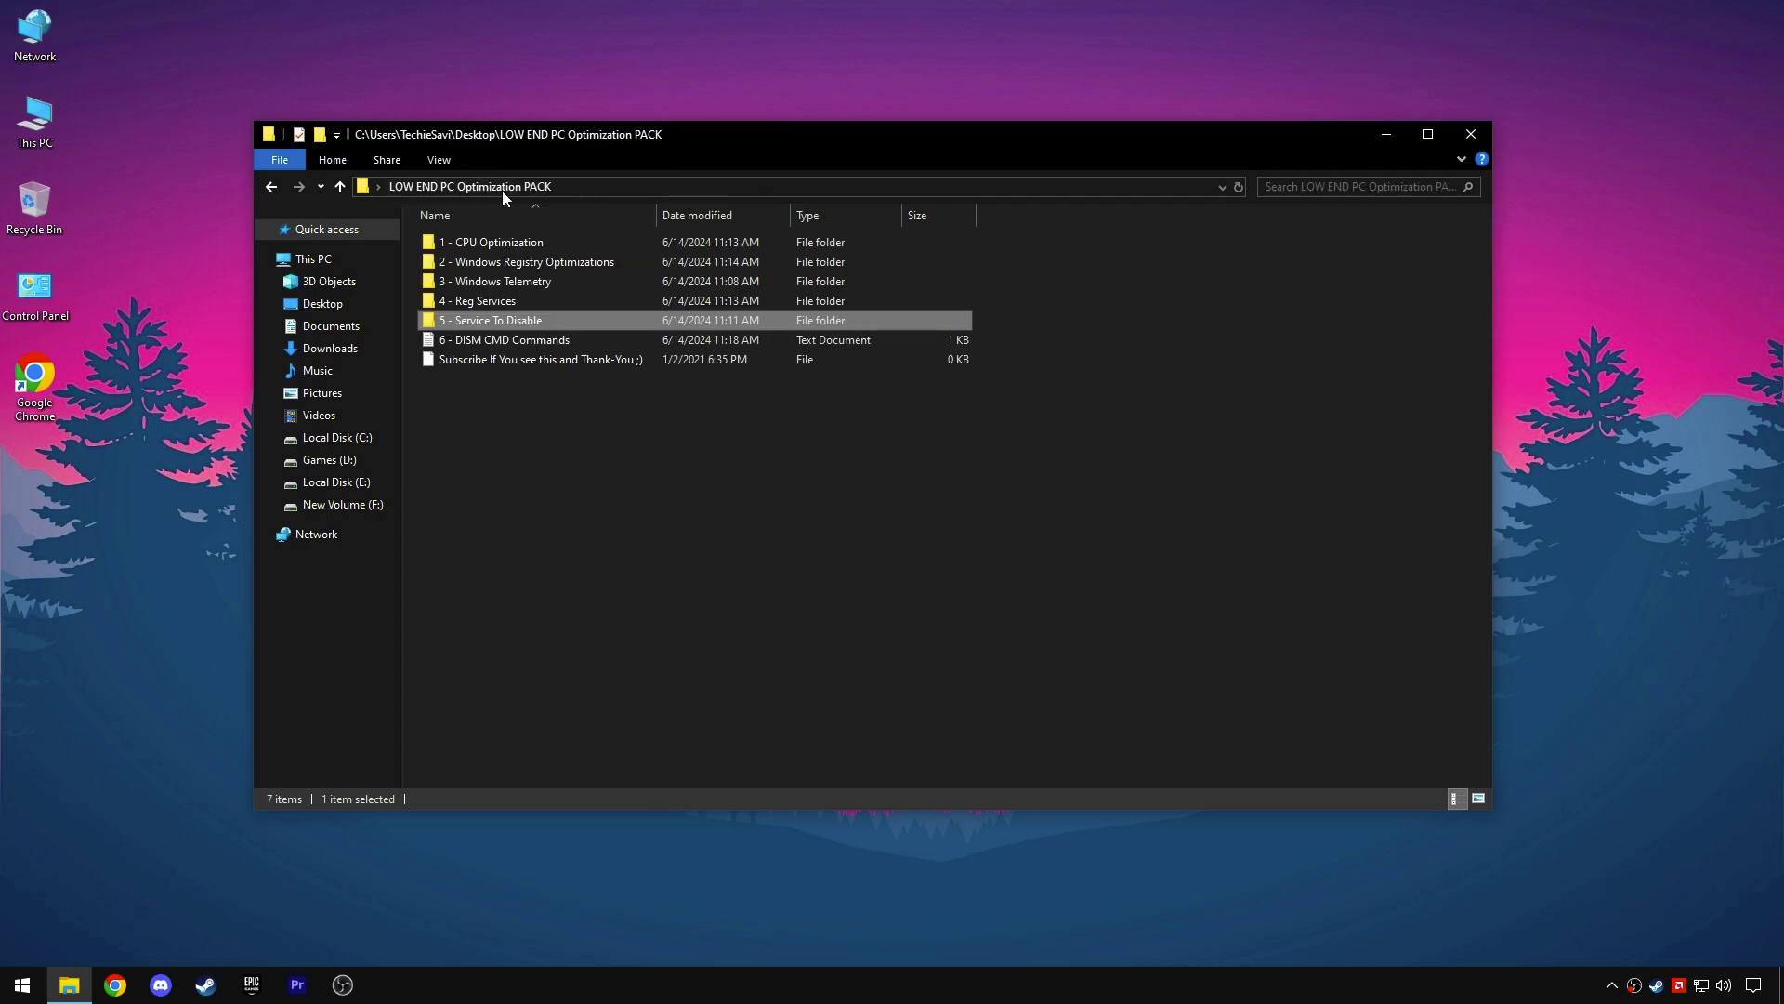
double_click(507, 340)
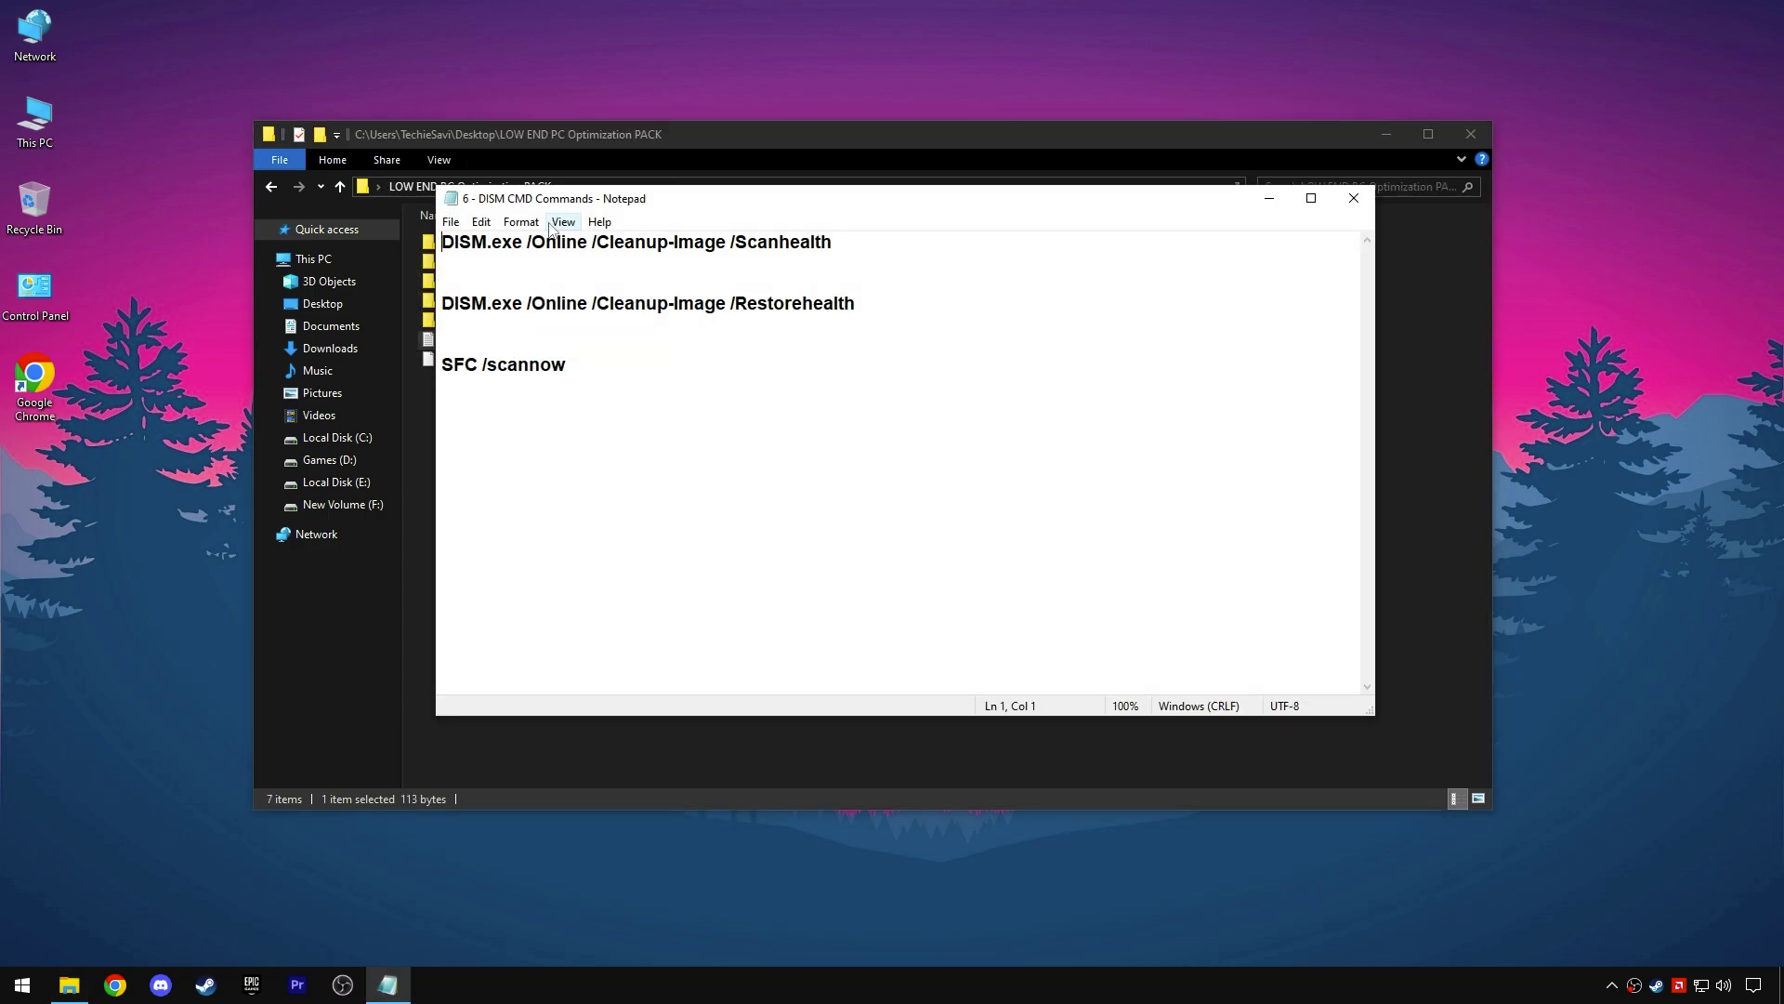
left_click_drag(552, 204, 550, 160)
Step: Open Command Prompt as administrator and place its window below the first DISM command in the text file
left_click(13, 985)
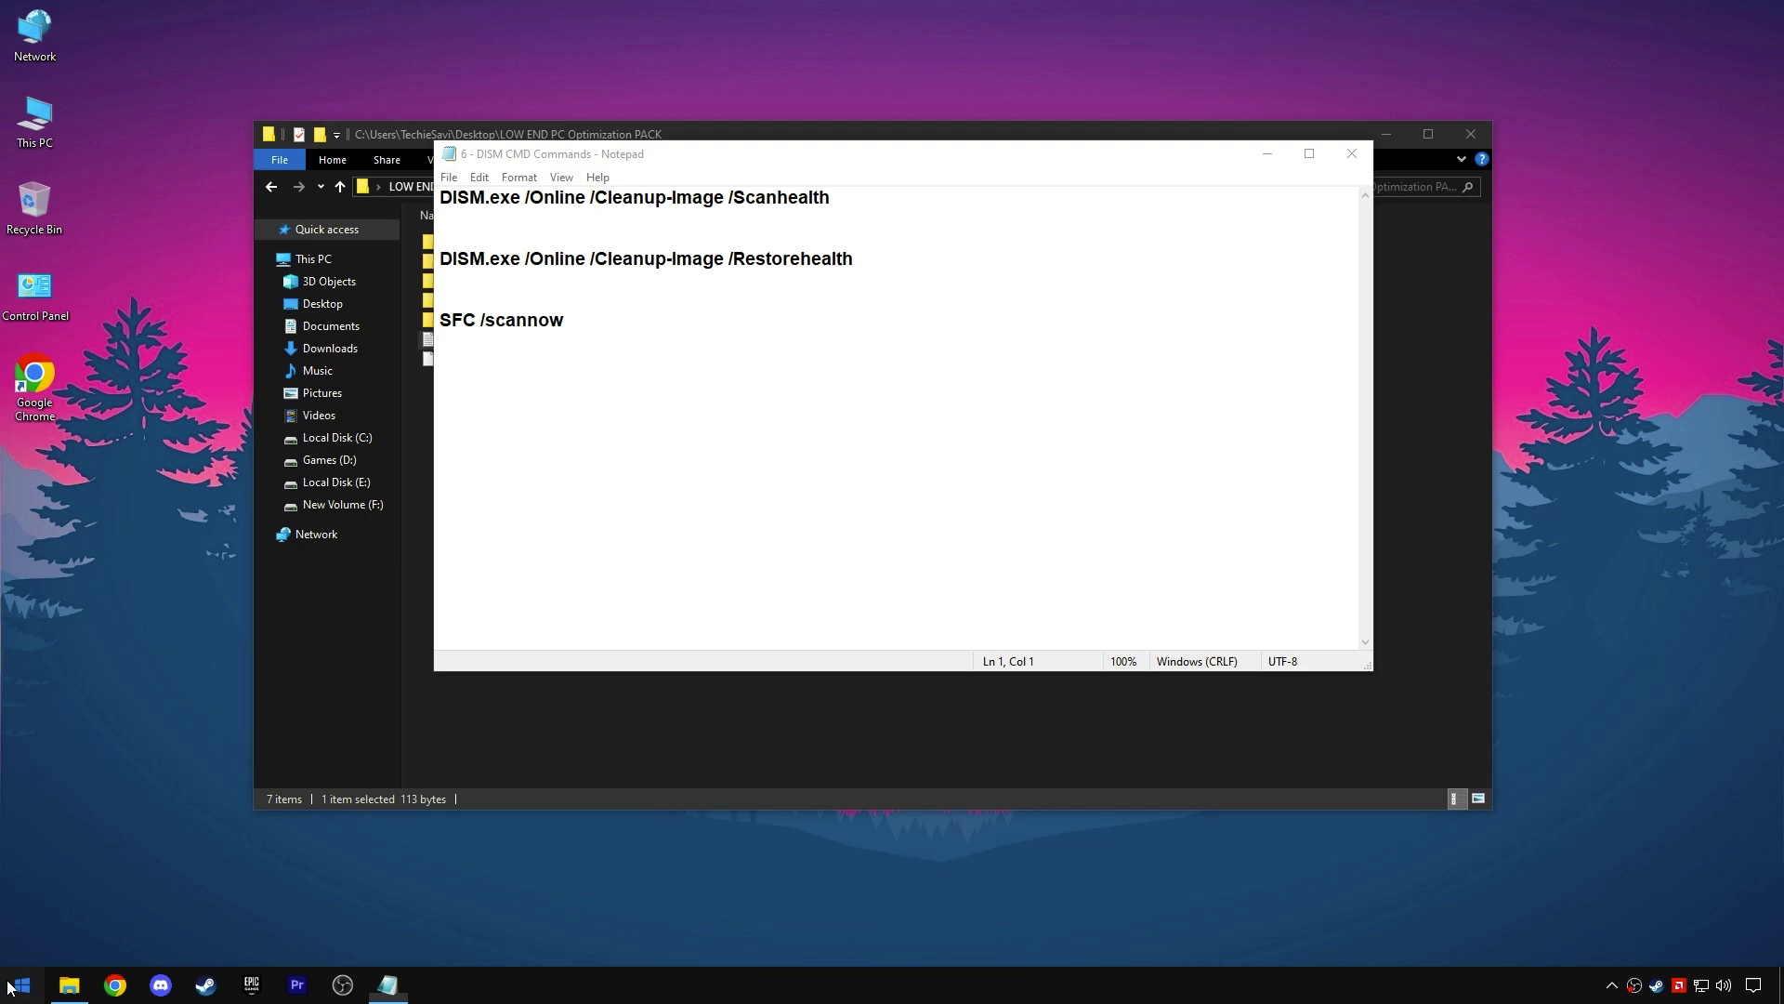
type("CMD")
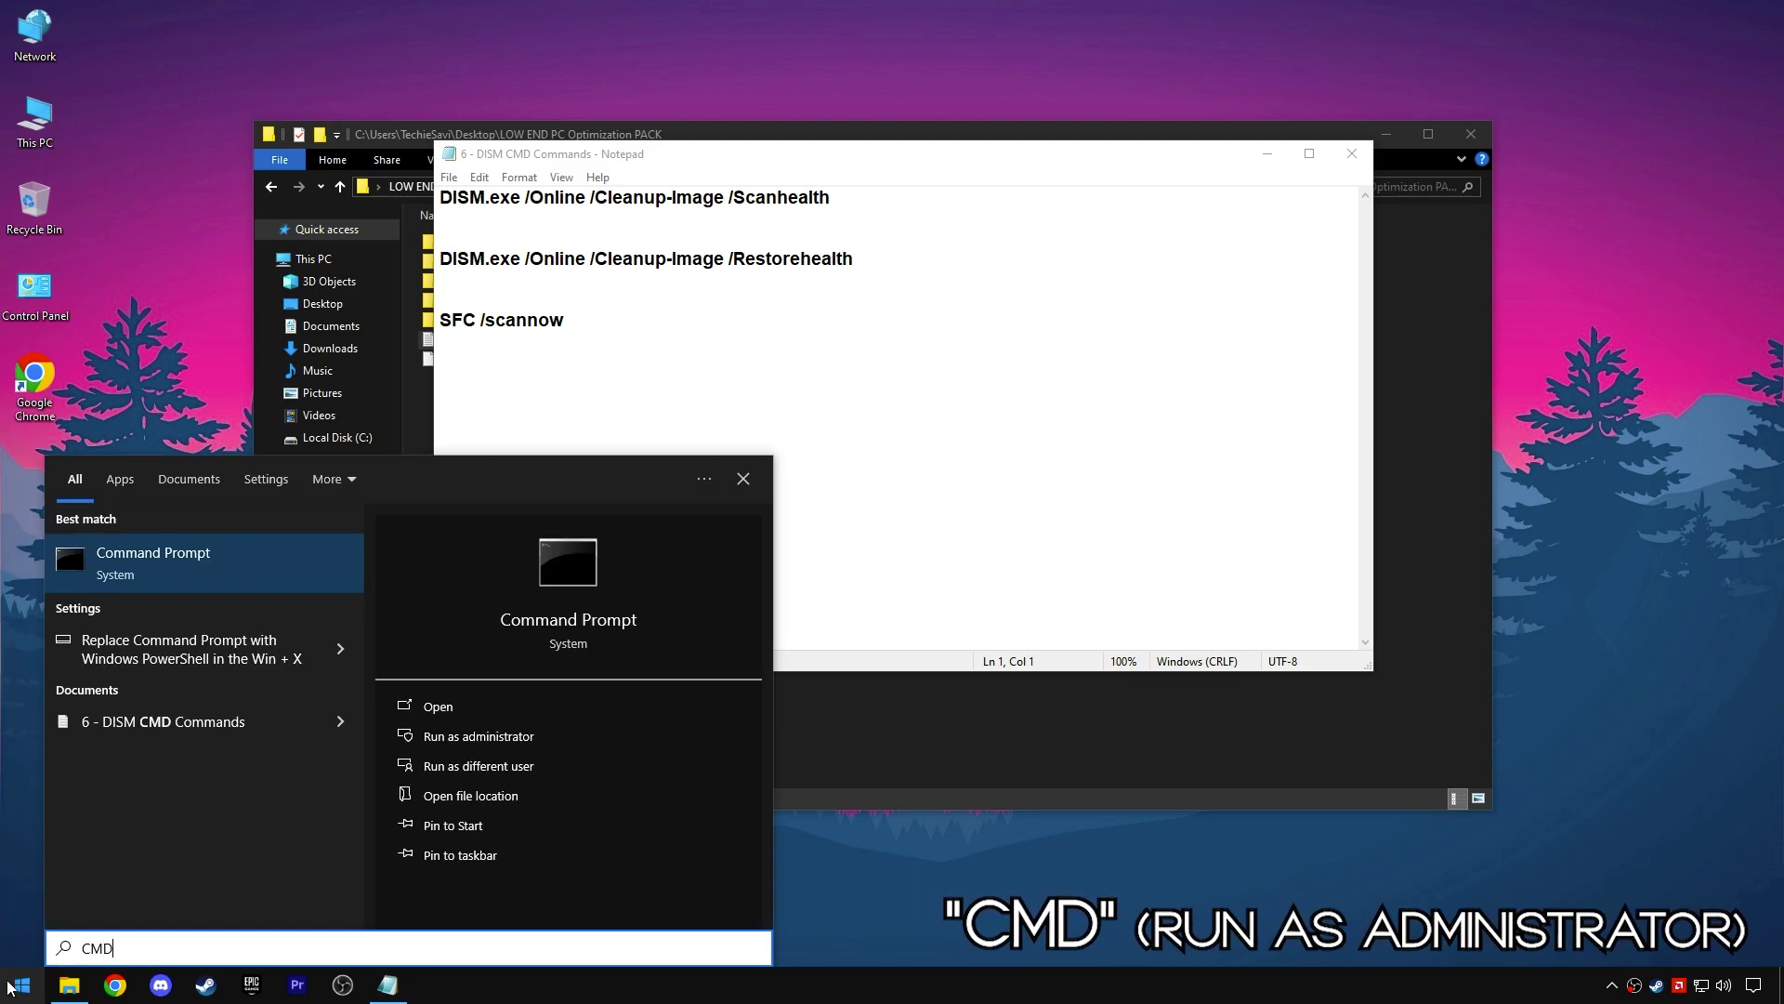
left_click(460, 737)
left_click_drag(487, 191, 729, 231)
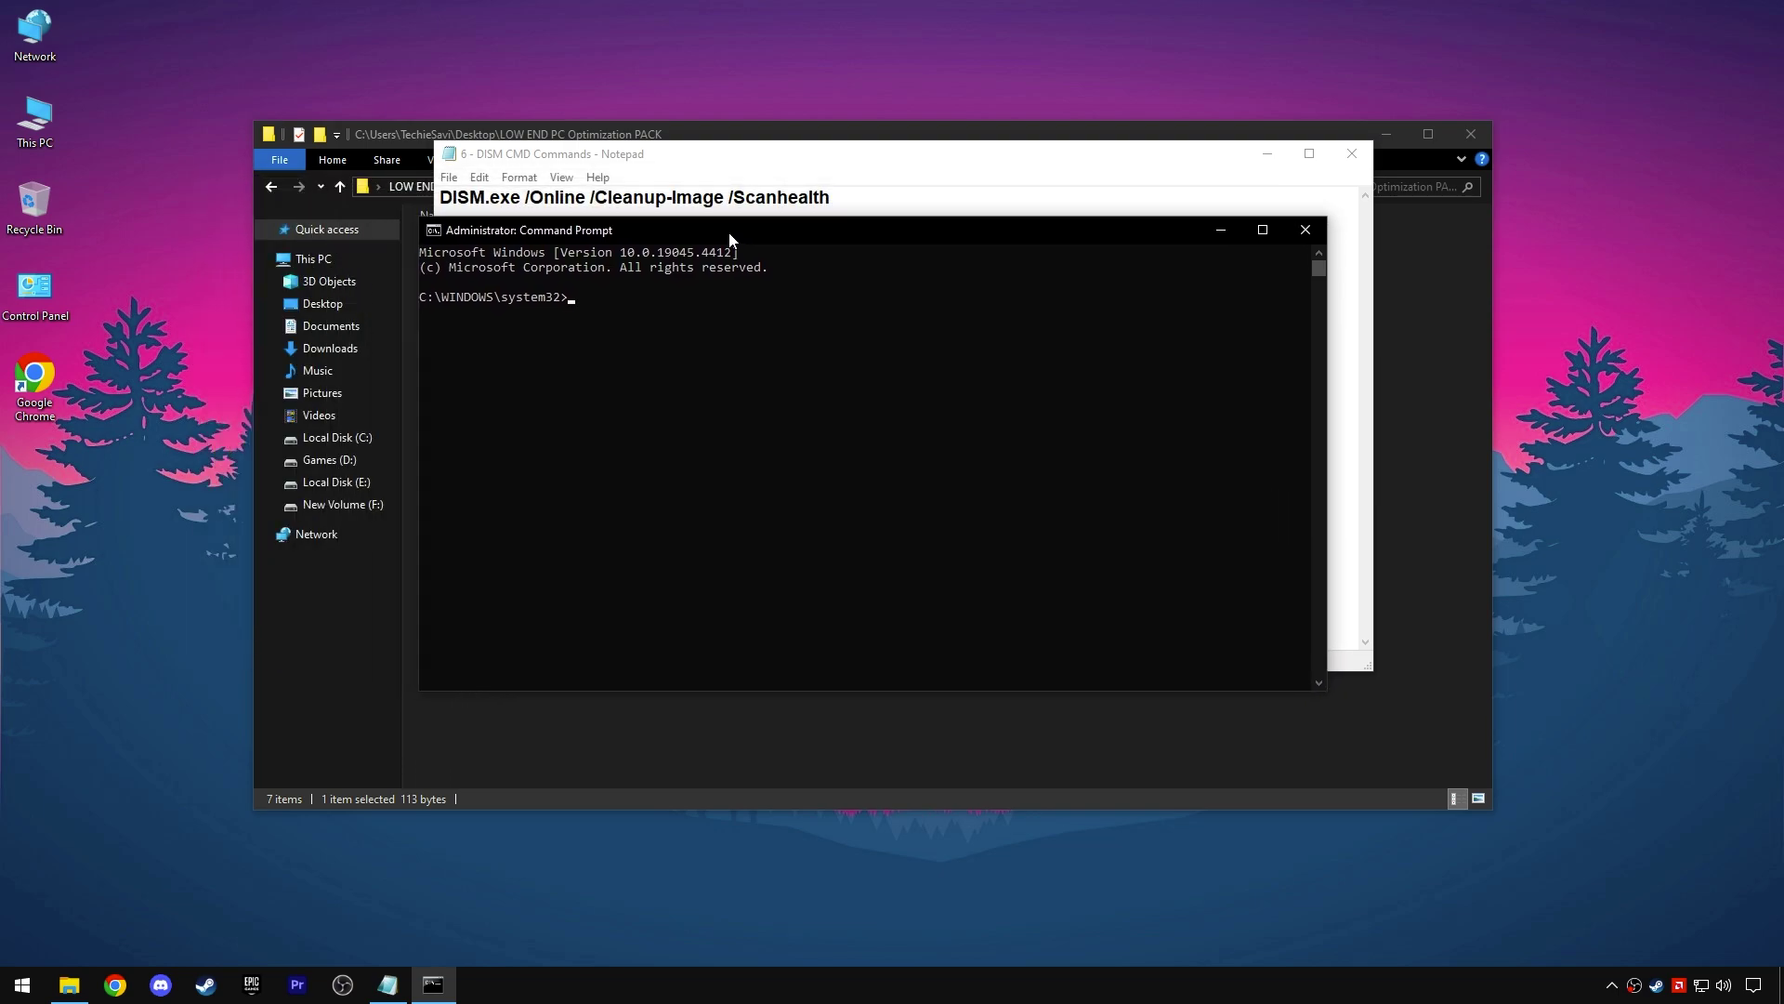
Step: Copy DISM.exe /Online /Cleanup-Image /Scanhealth from the text file and run it in Command Prompt
left_click(788, 176)
left_click_drag(864, 196, 439, 197)
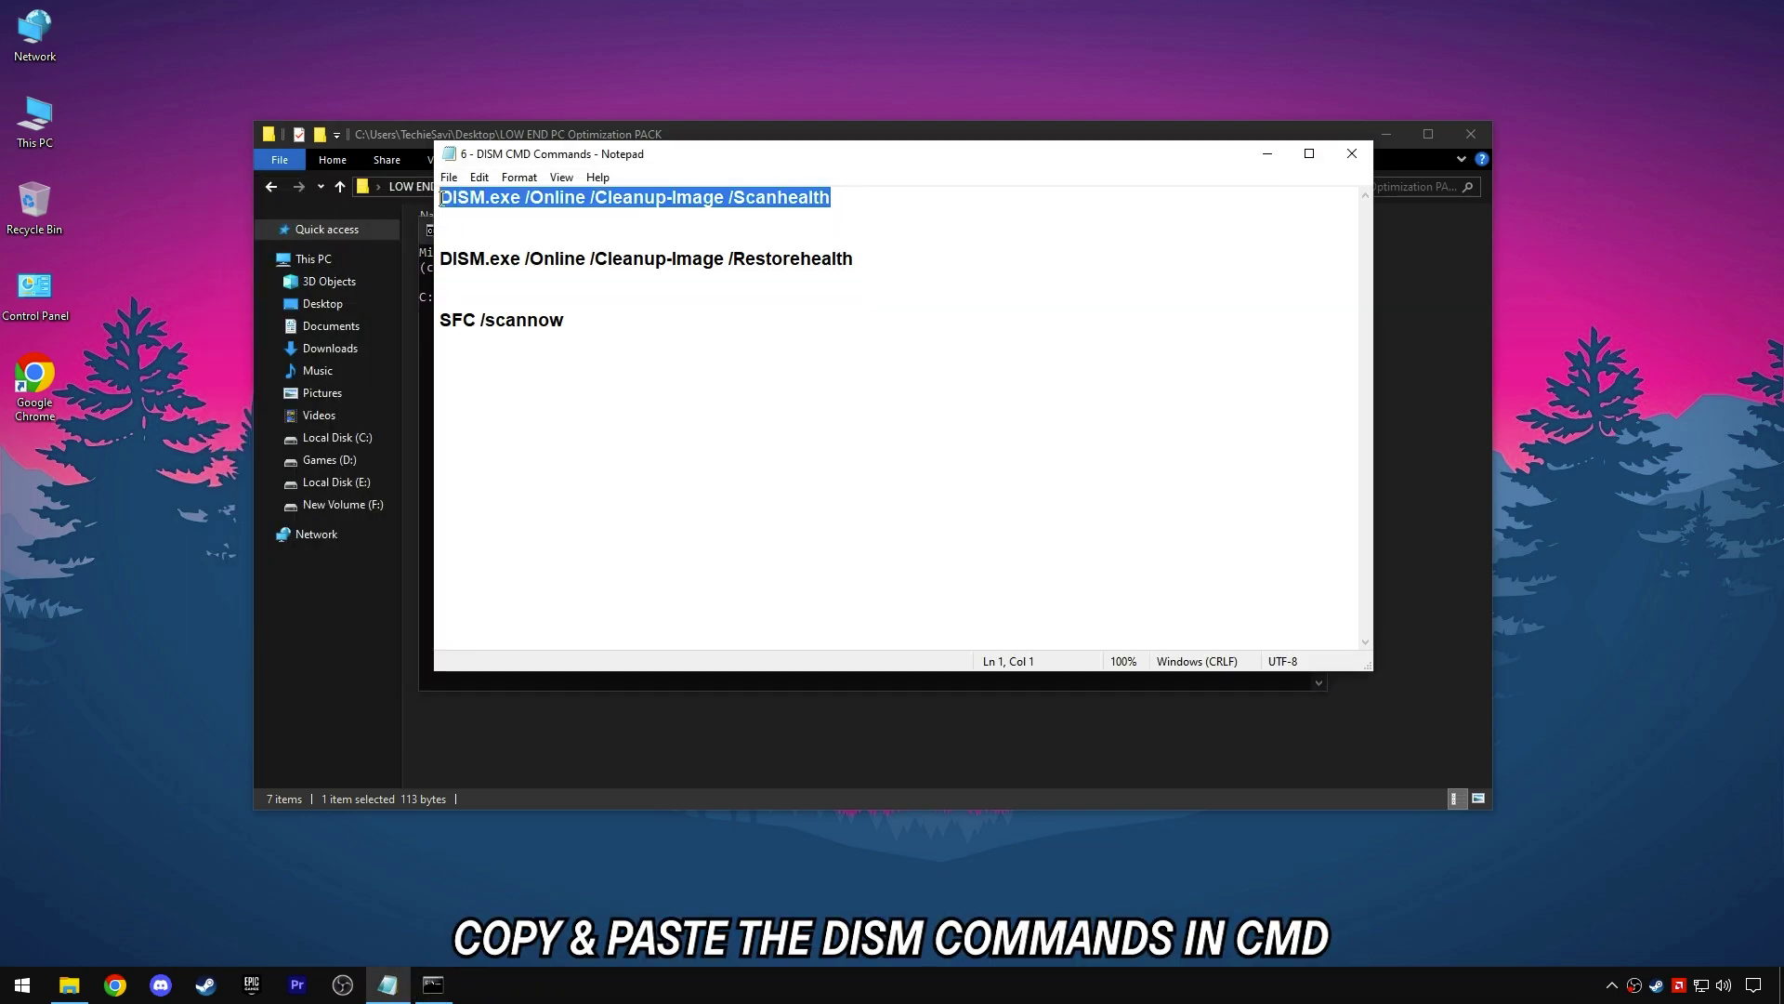
right_click(494, 197)
left_click(541, 257)
left_click(1267, 154)
left_click(583, 304)
right_click(583, 304)
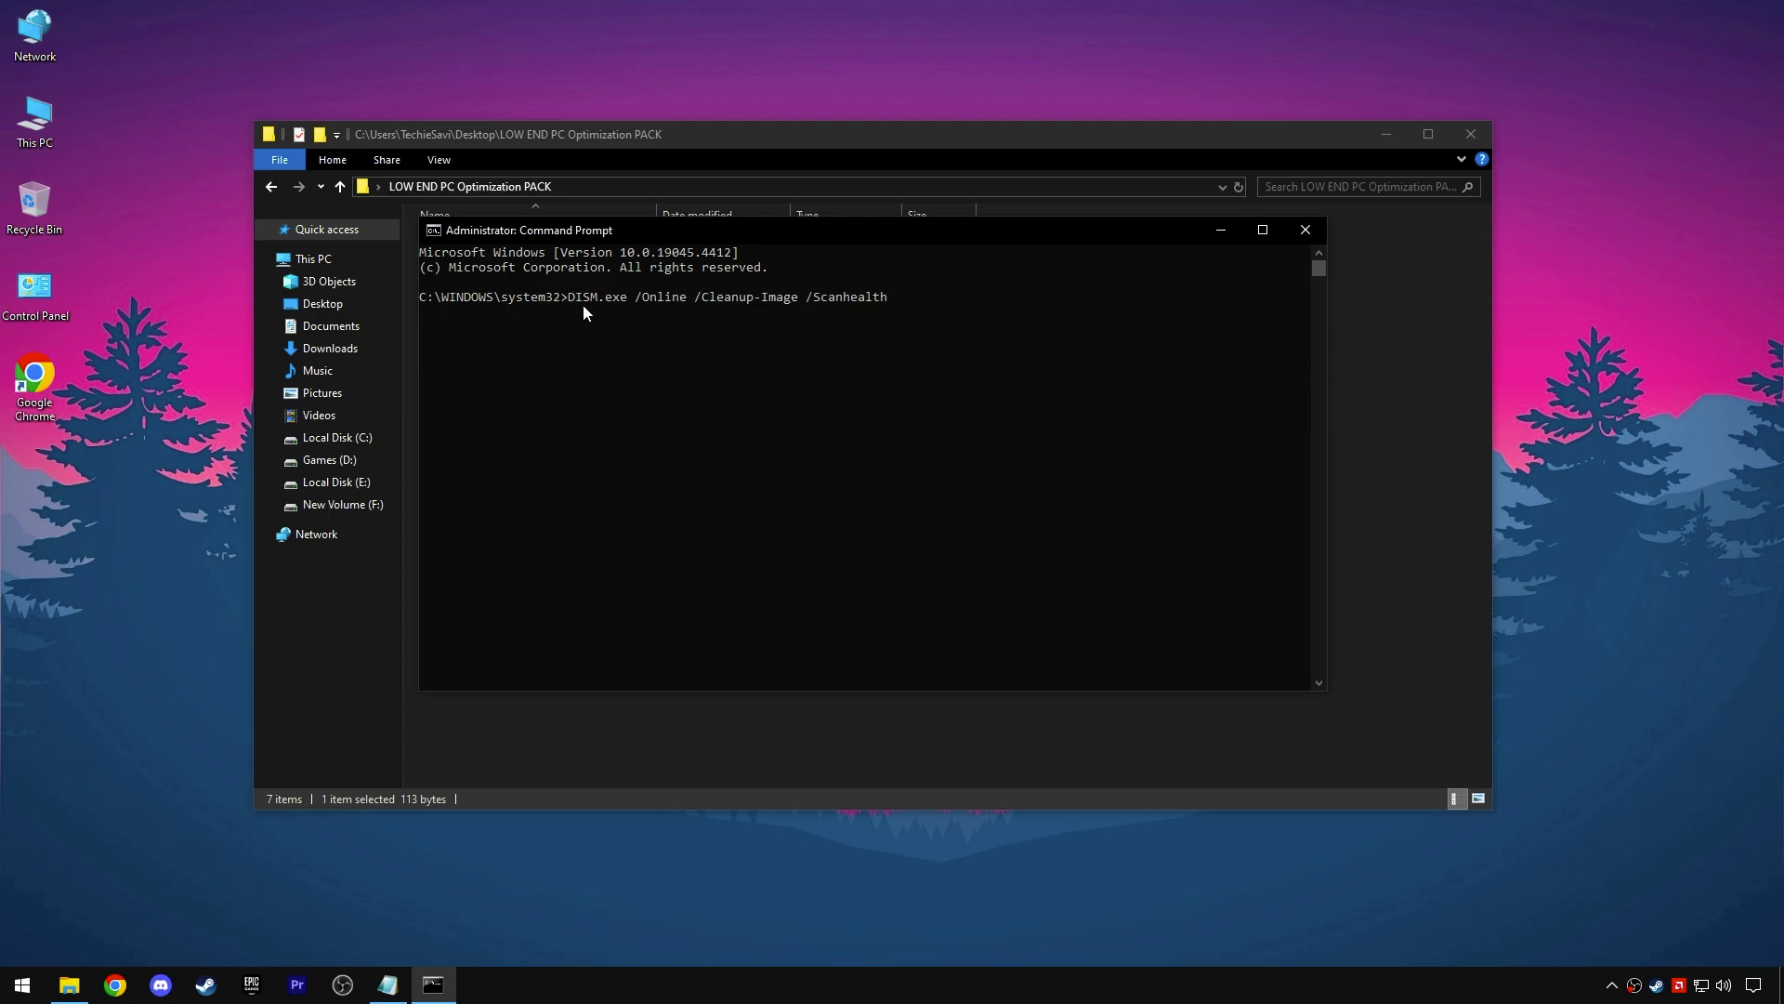
key("Return")
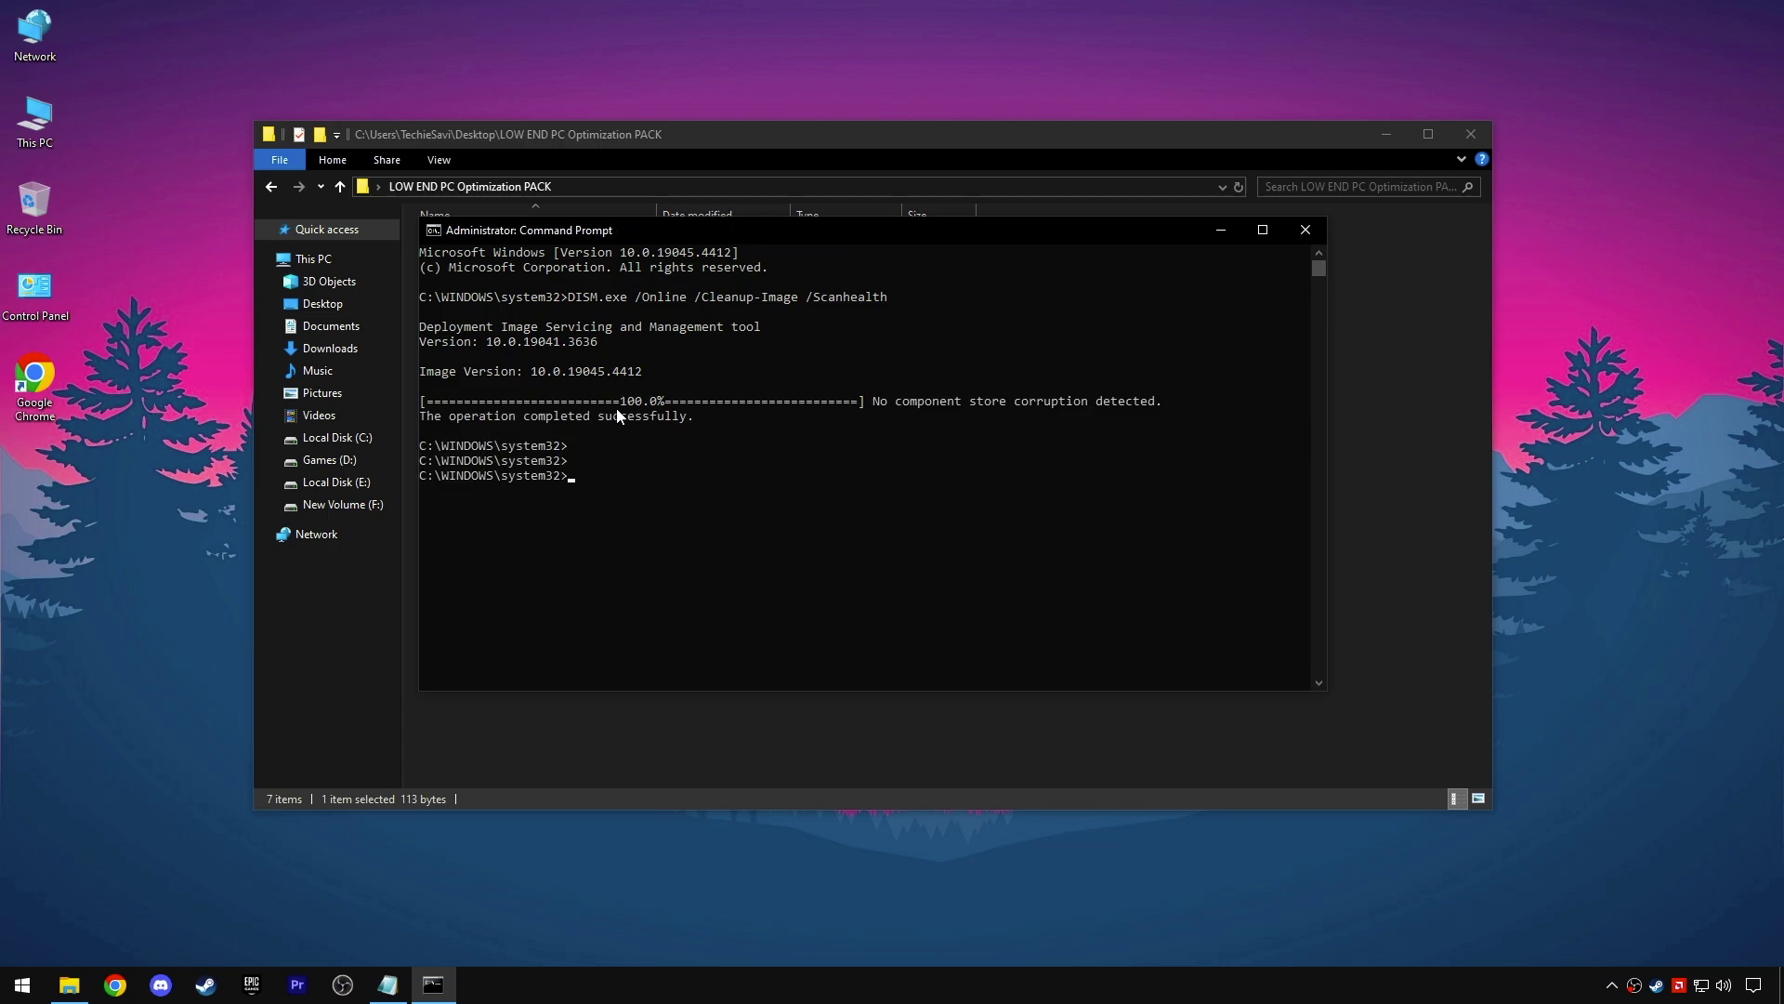
Step: Copy DISM.exe /Online /Cleanup-Image /Restorehealth from the text file and run it in Command Prompt
left_click(388, 984)
left_click_drag(900, 256, 421, 239)
right_click(522, 257)
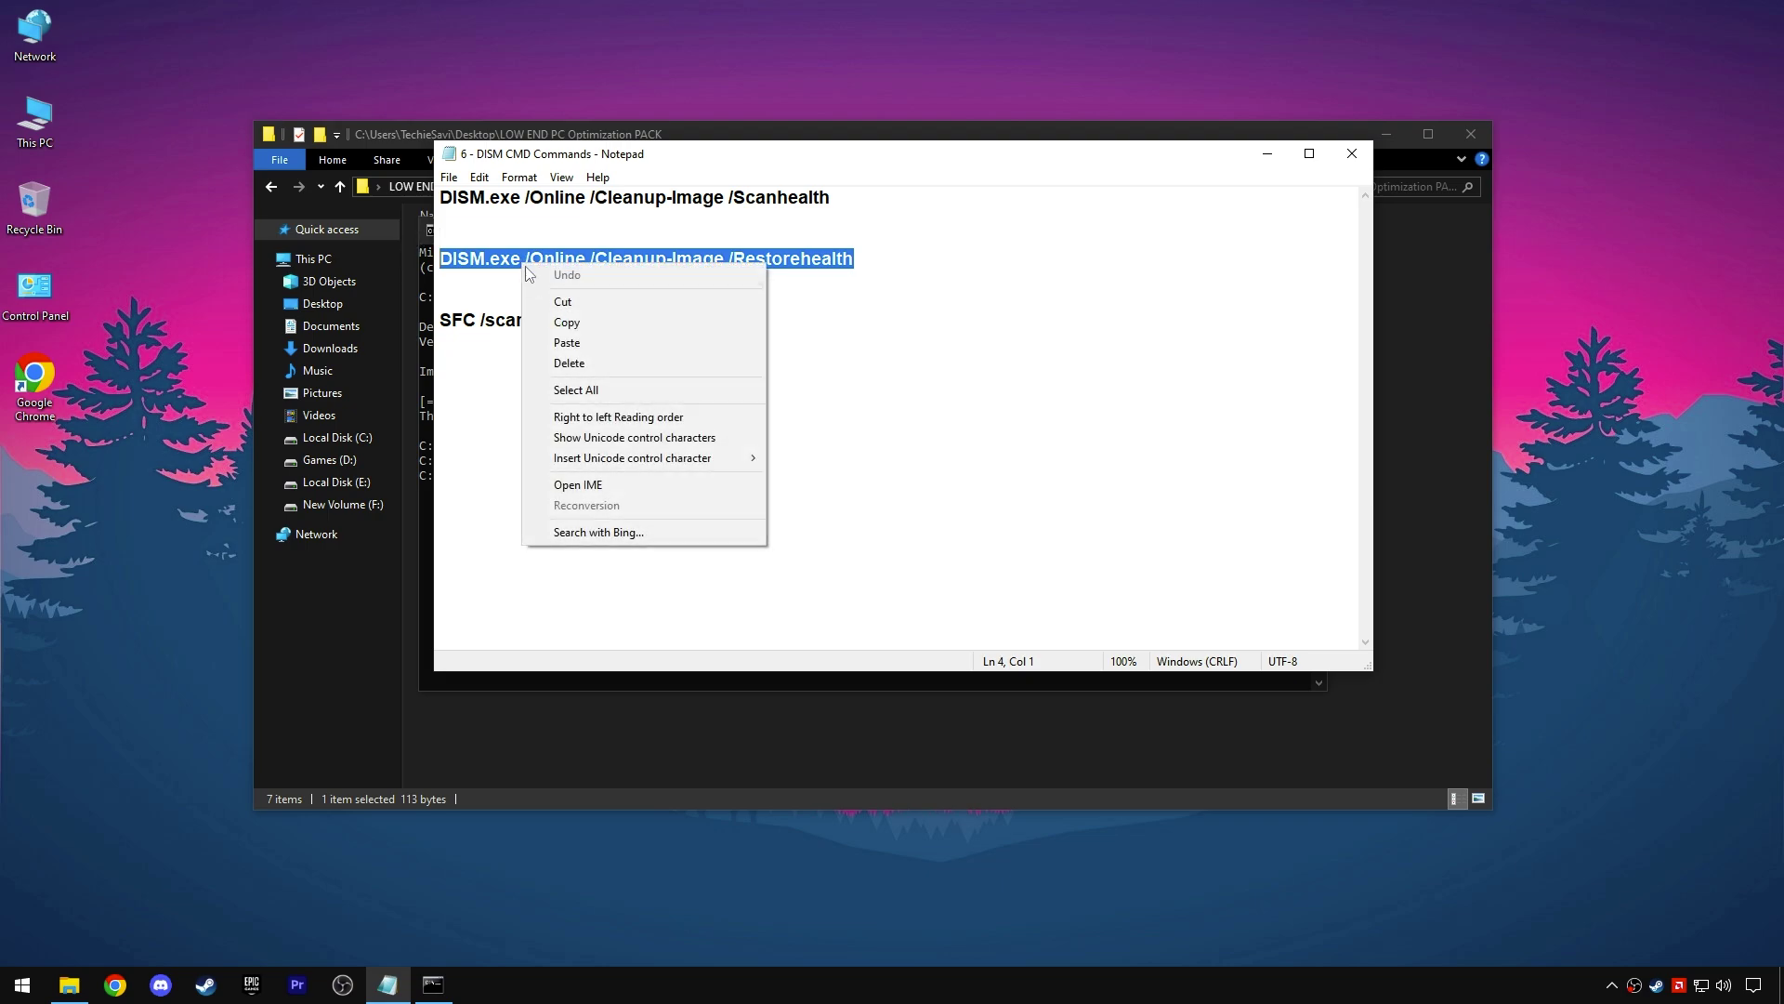
left_click(541, 322)
left_click(437, 583)
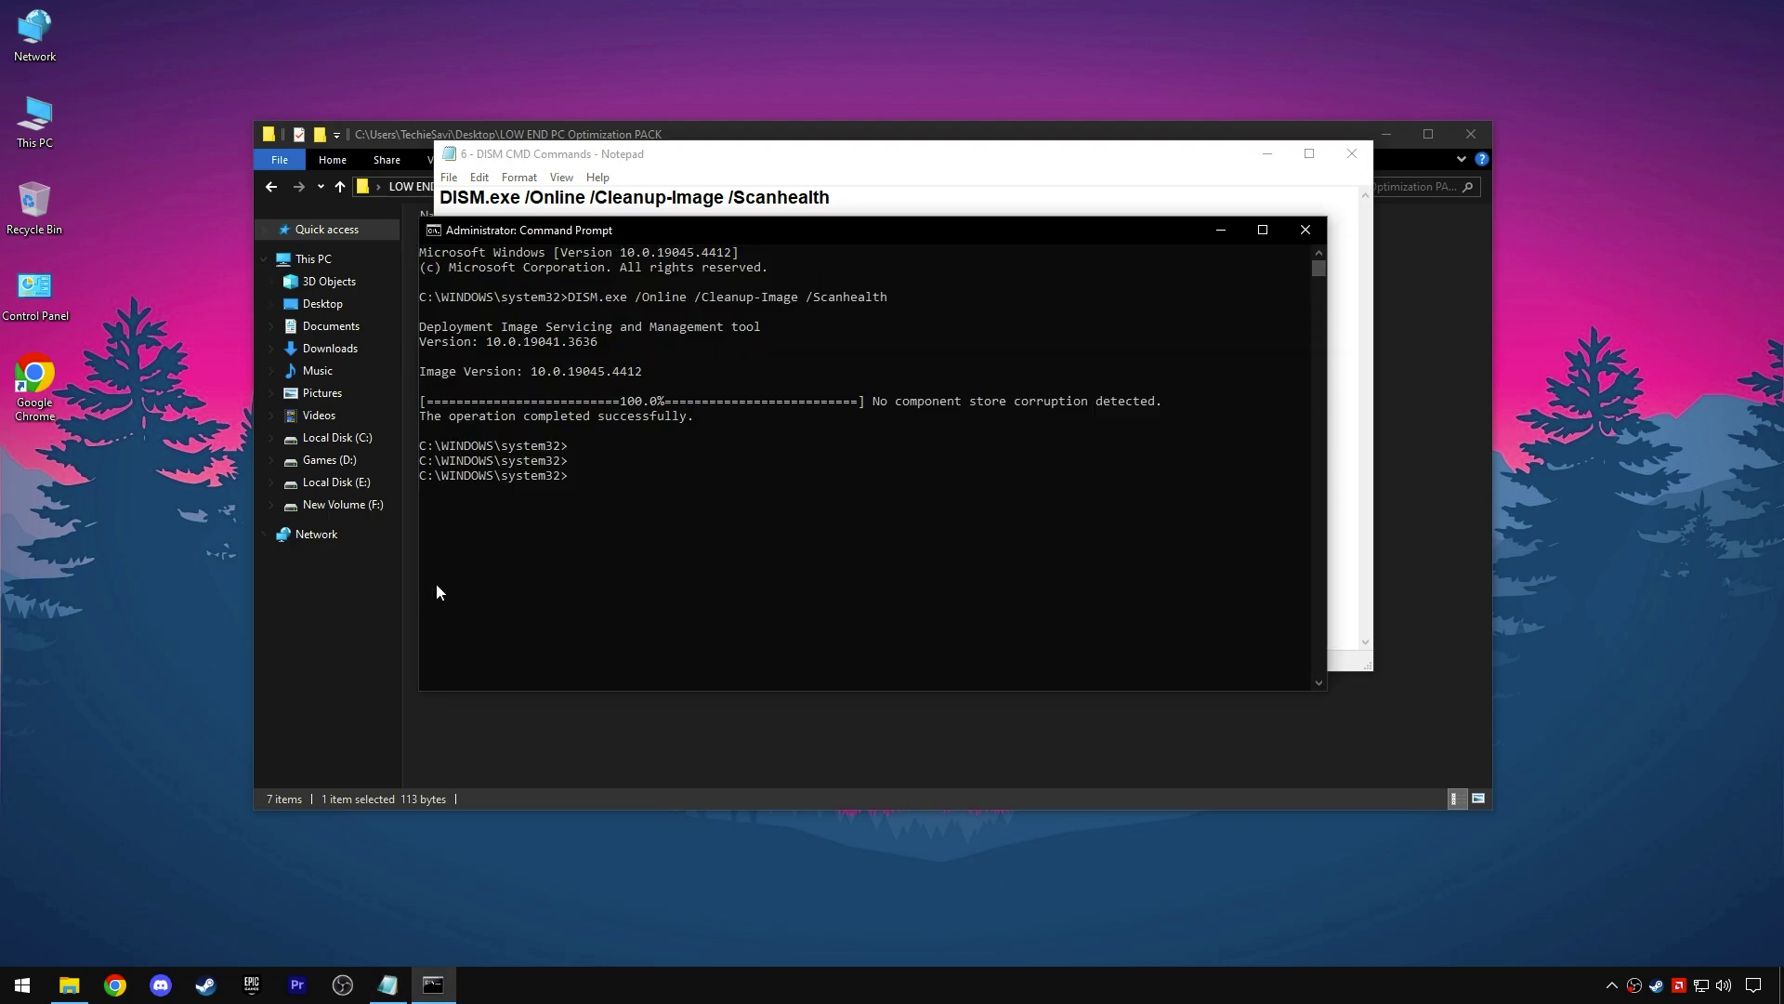
right_click(588, 479)
key("Return")
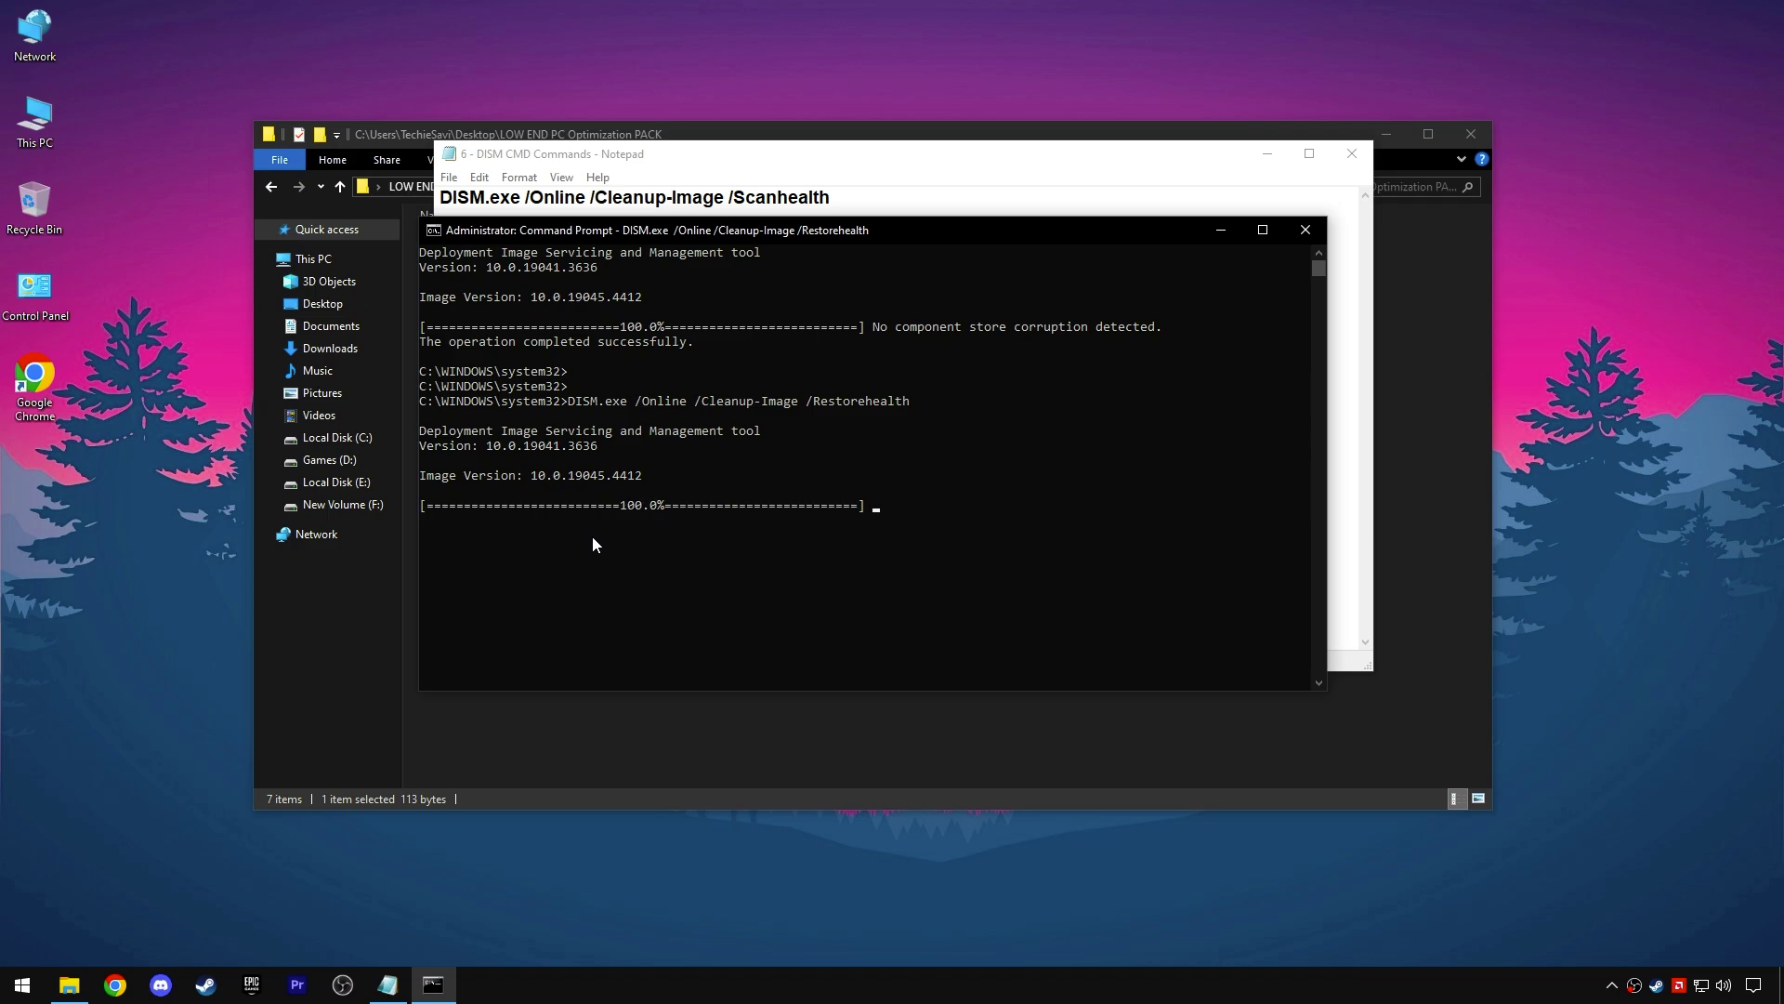
Step: Copy SFC /scannow from the 6 - DISM CMD Commands text file, close the file and run the command in Command Prompt
left_click(388, 984)
left_click_drag(565, 320, 439, 320)
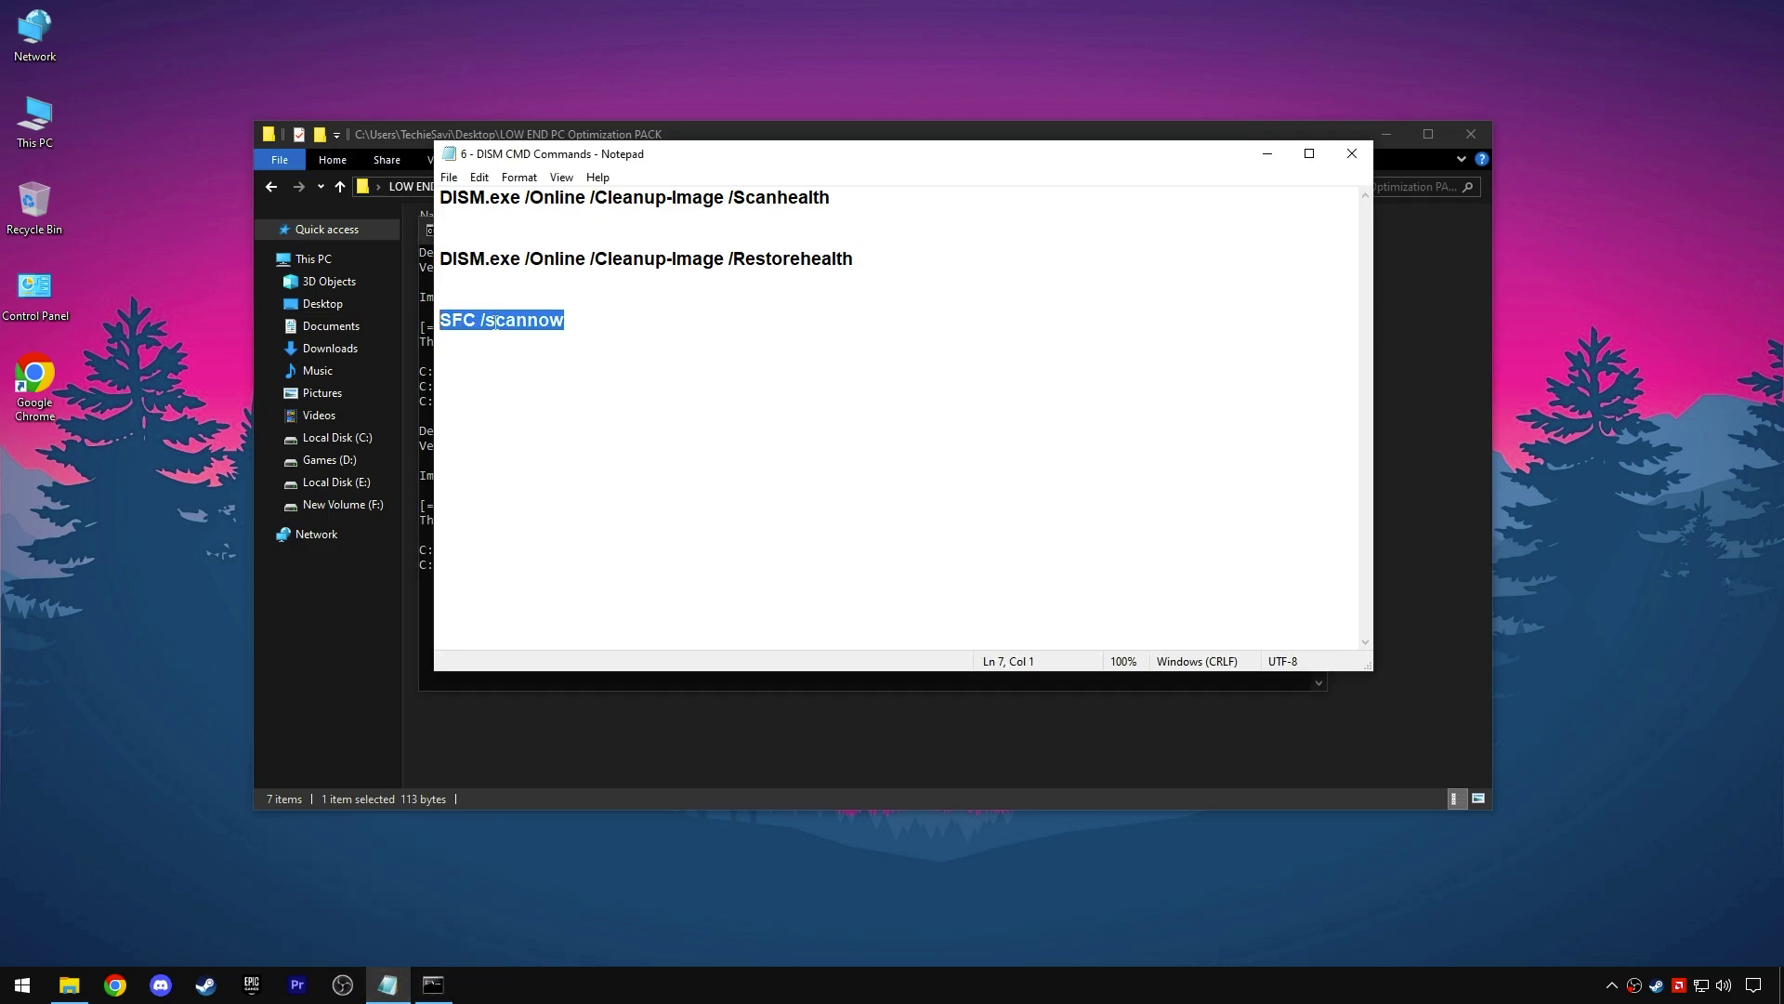
right_click(494, 321)
left_click(542, 380)
left_click(1351, 154)
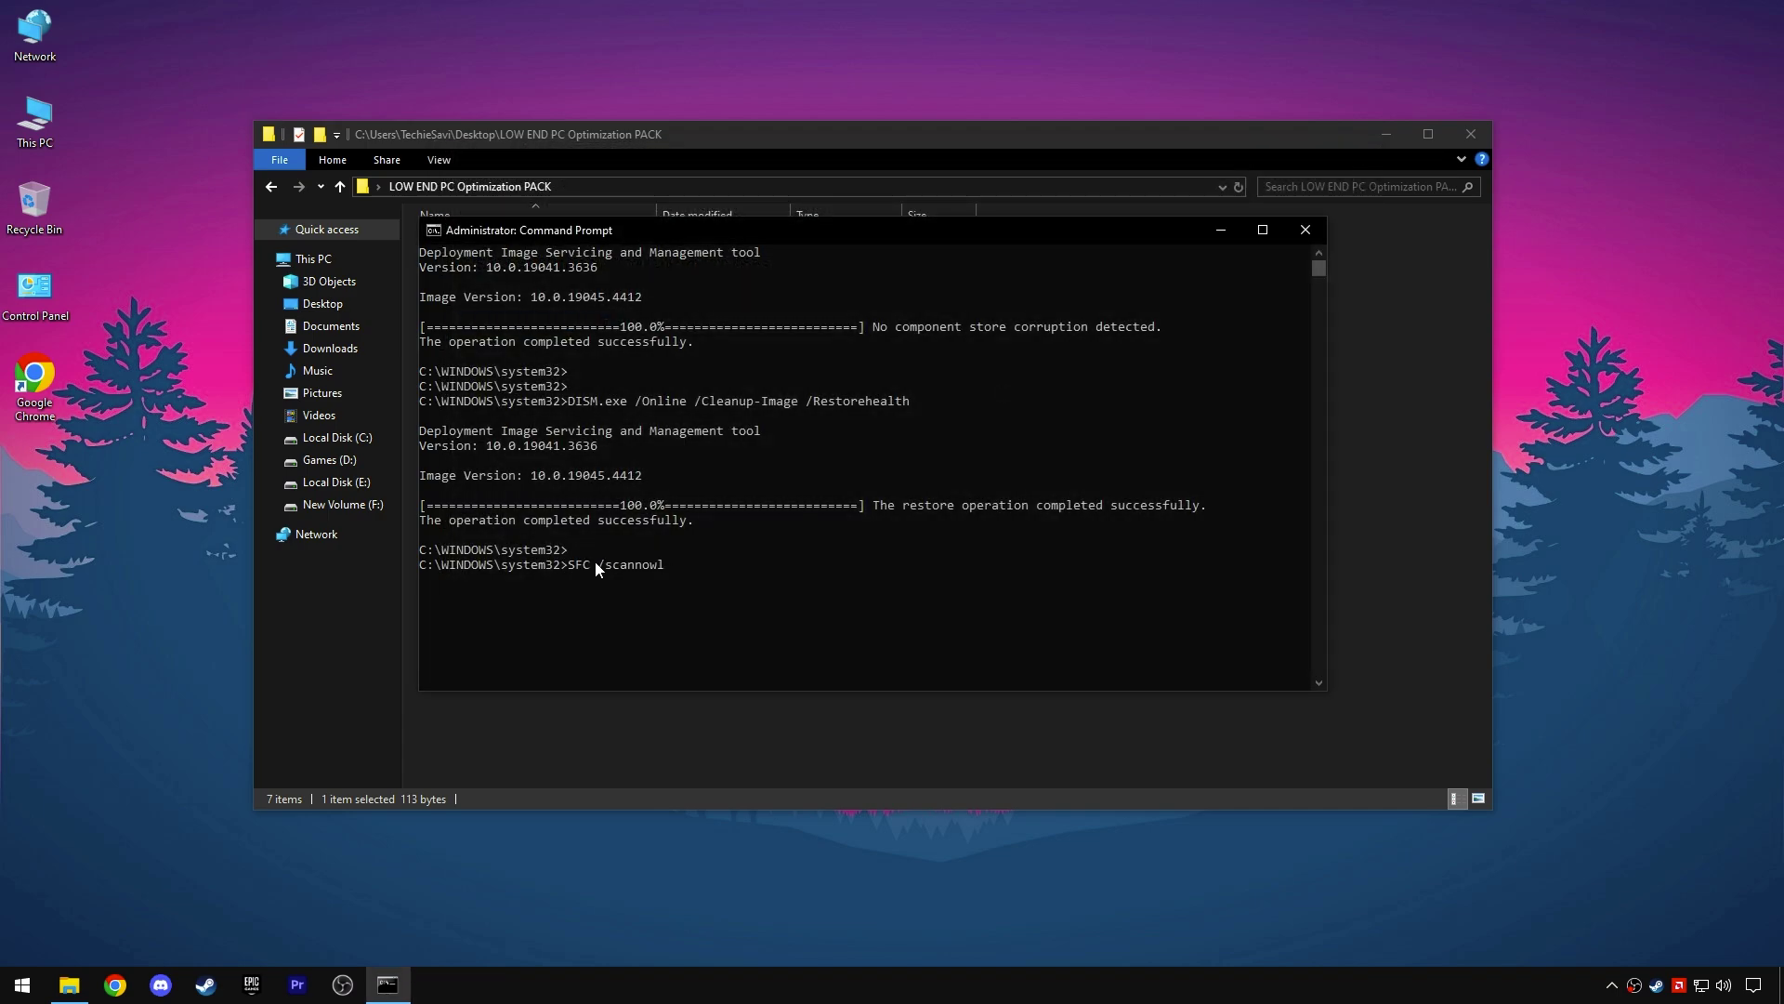
key("Return")
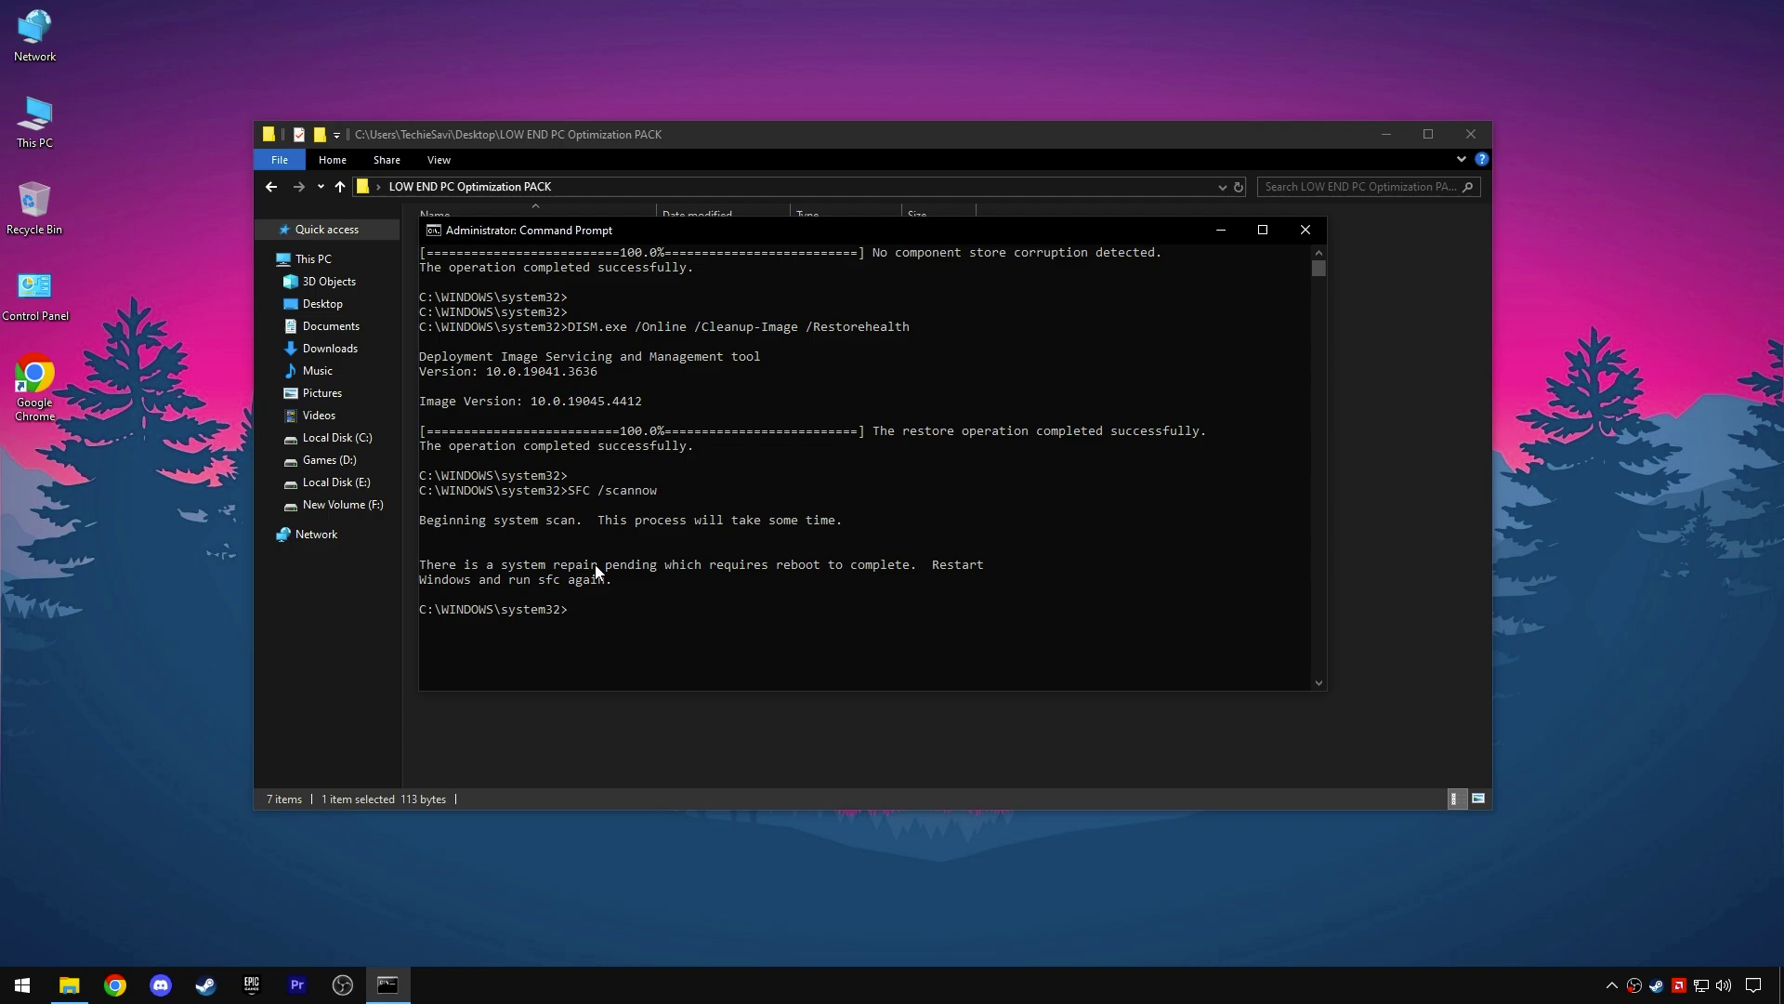
Step: Close Command Prompt and the LOW END PC Optimization PACK folder window
left_click_drag(456, 581, 1003, 584)
left_click(1010, 565)
left_click(1298, 240)
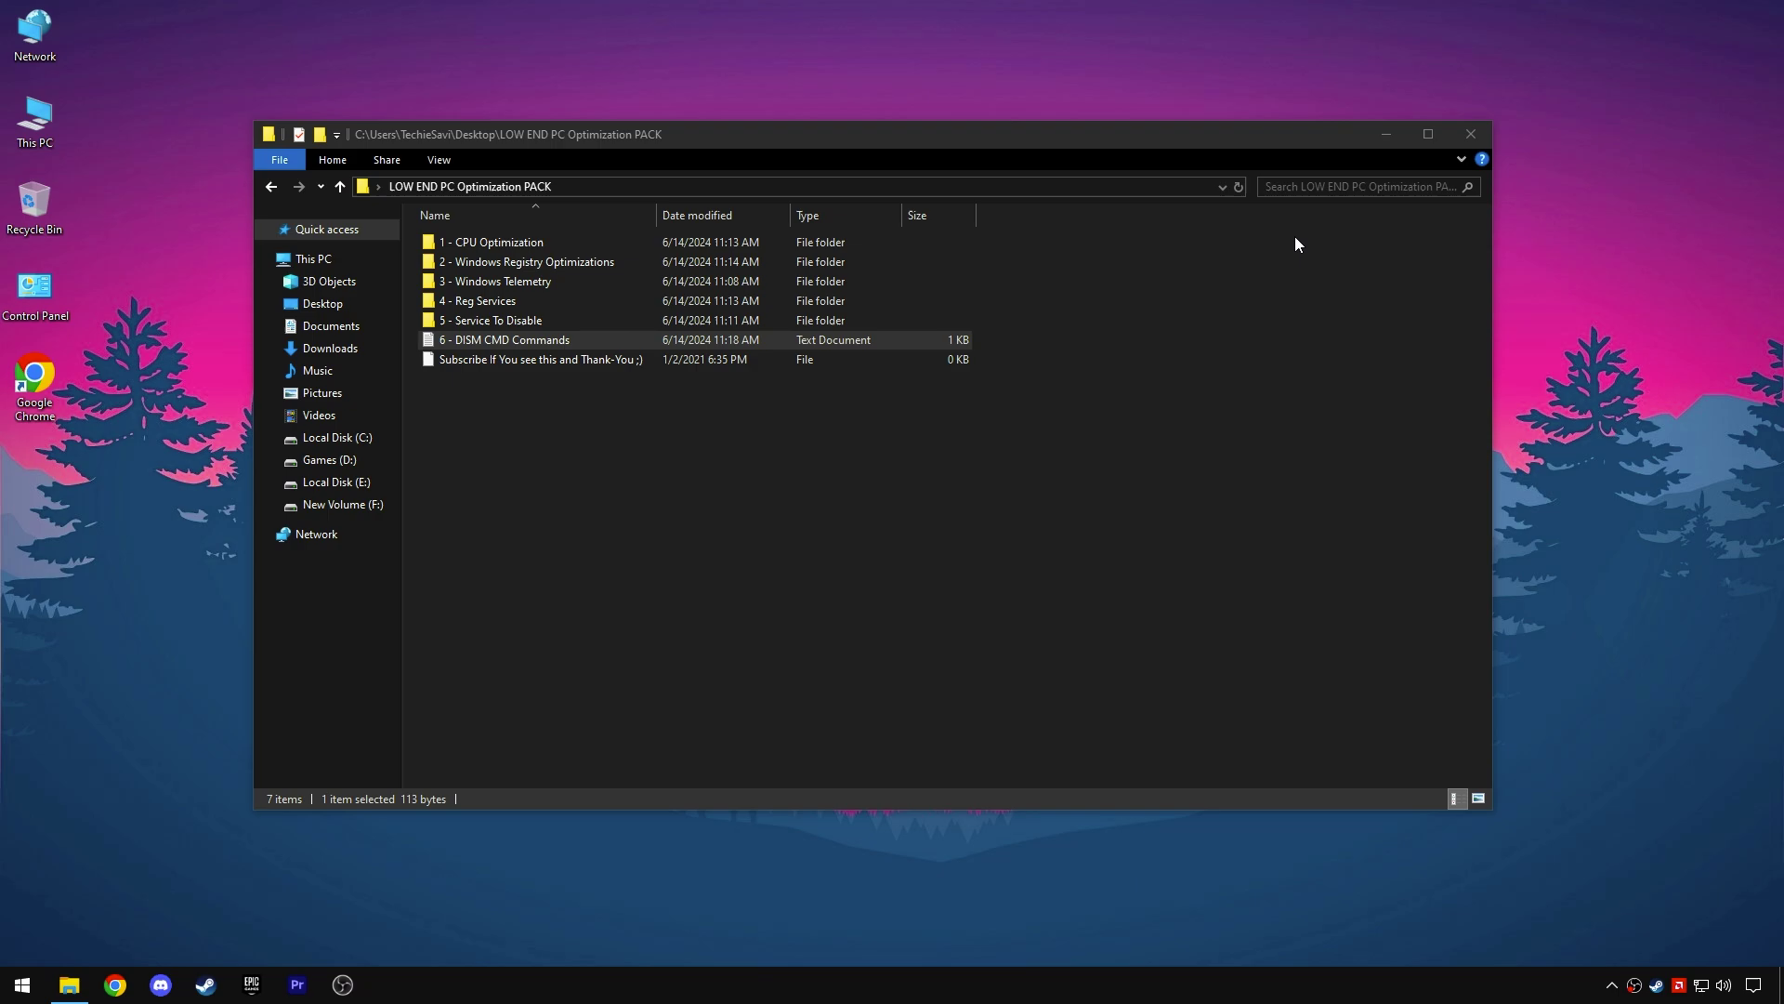
left_click(543, 365)
left_click(630, 402)
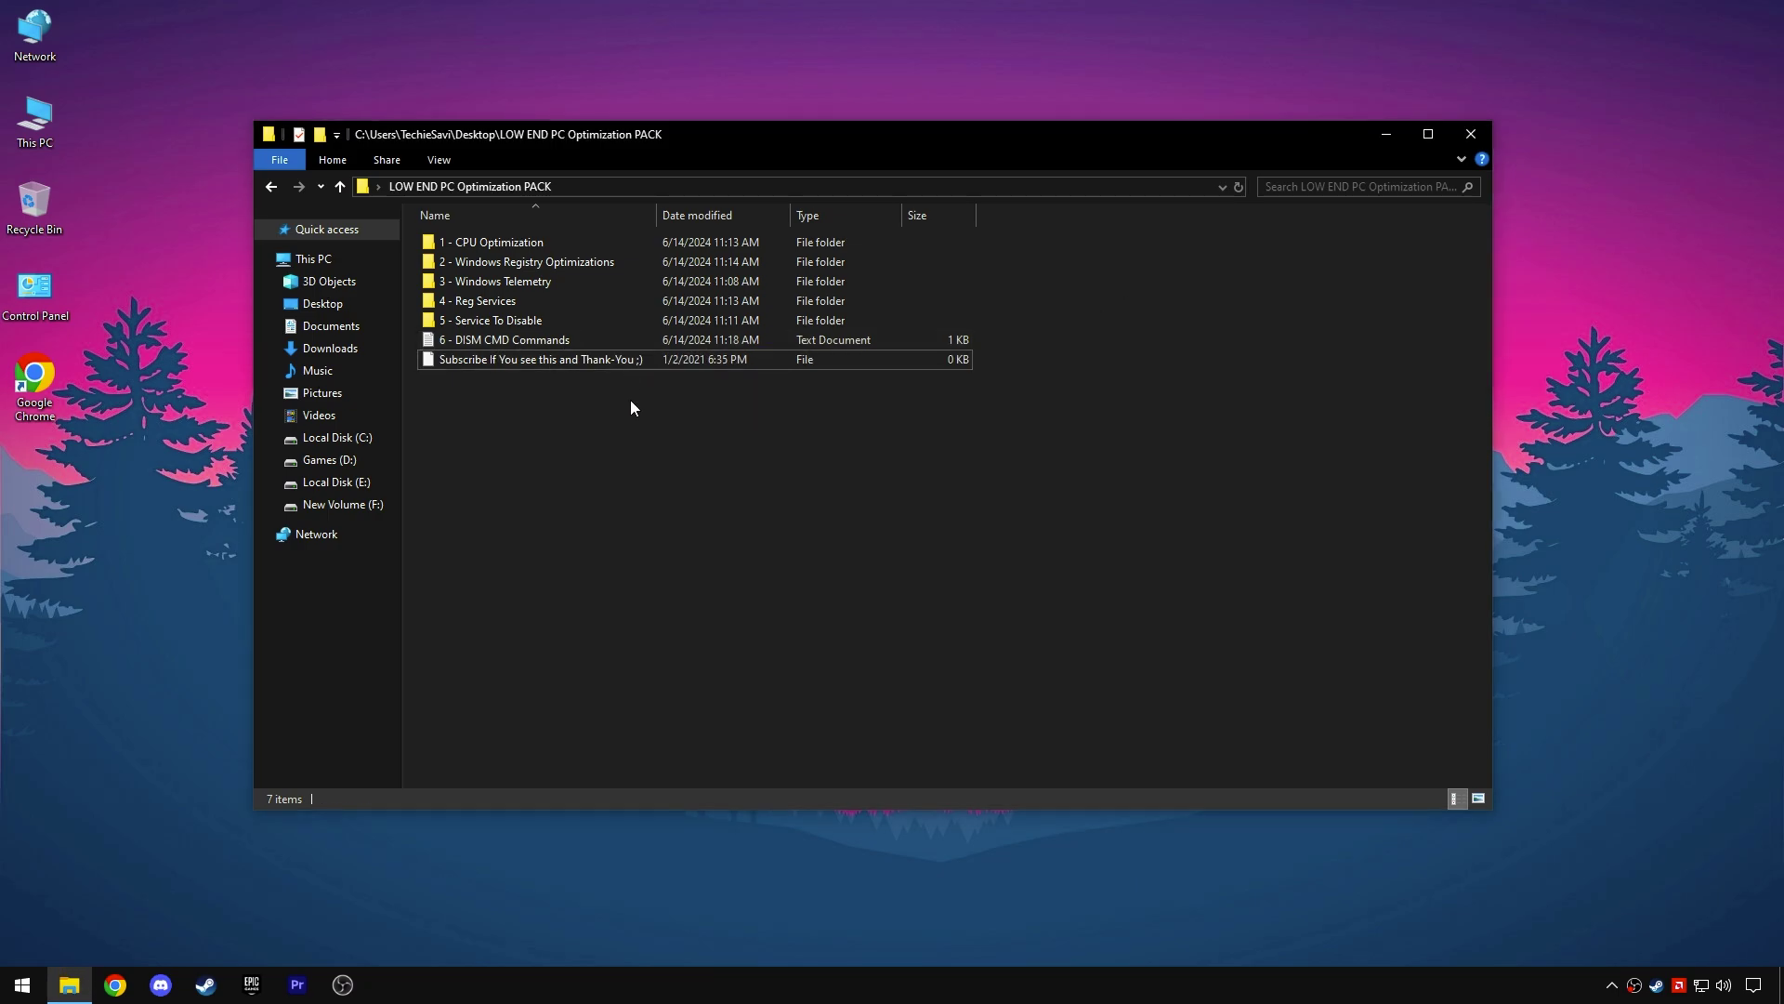
left_click_drag(632, 400, 756, 396)
left_click(1469, 136)
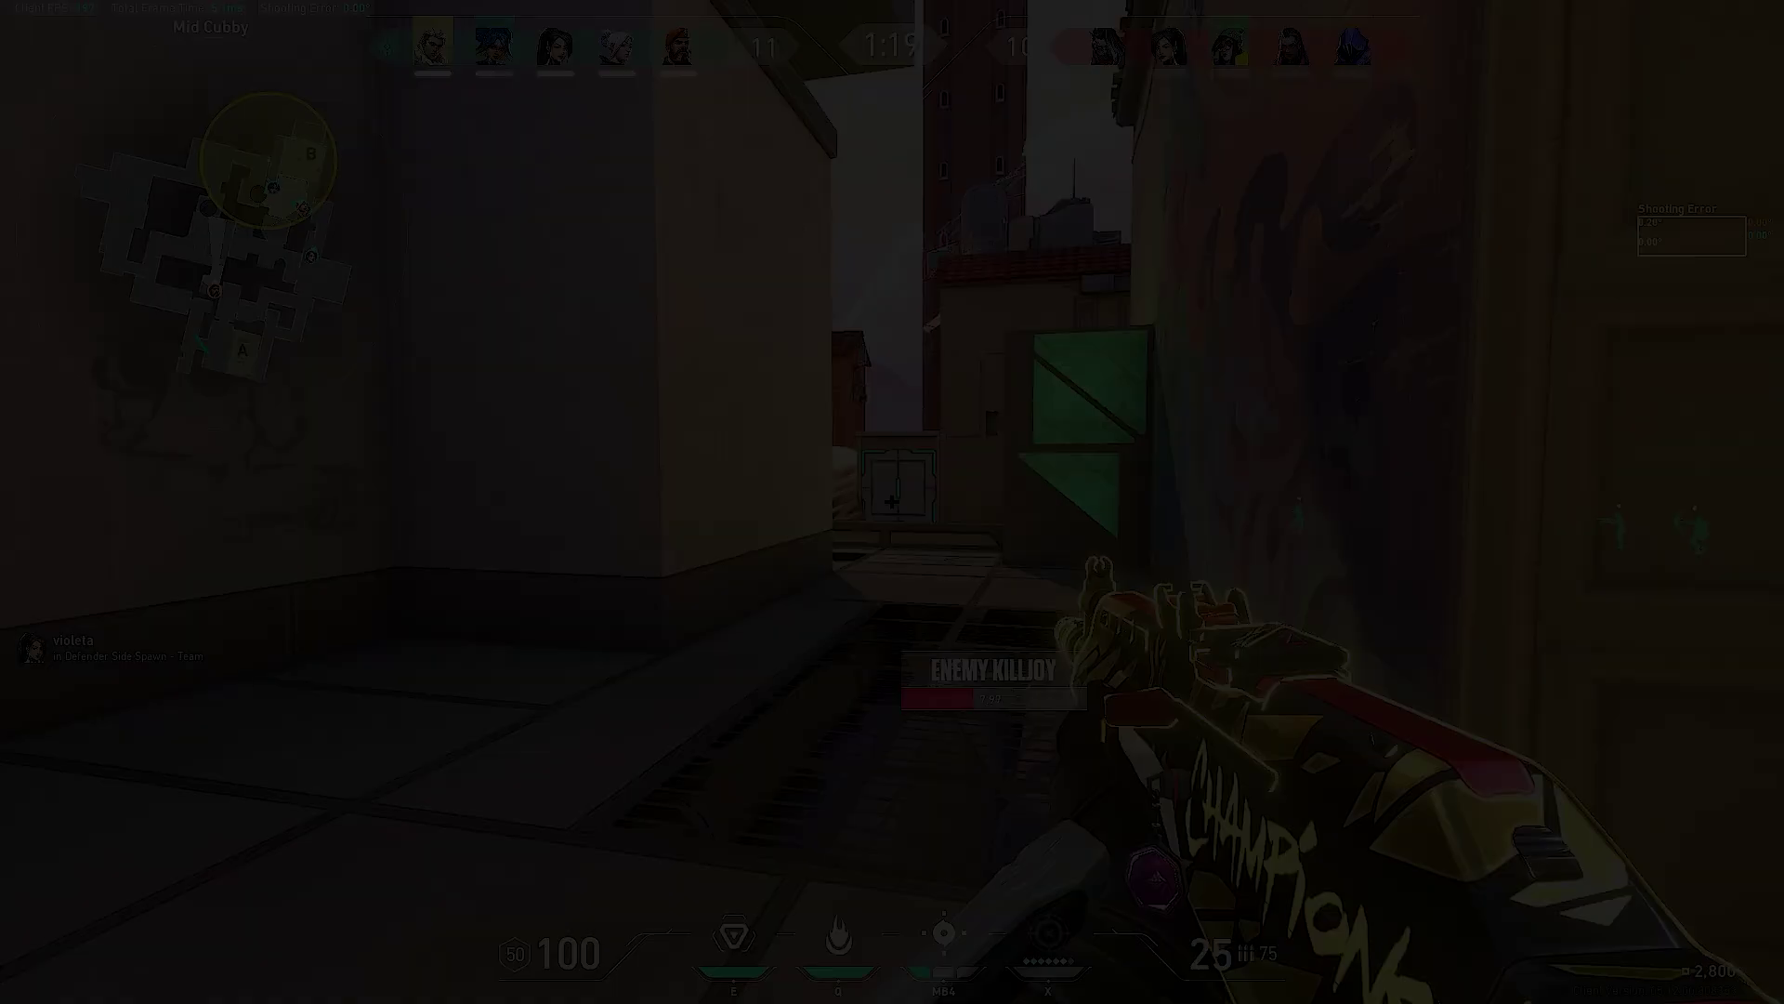